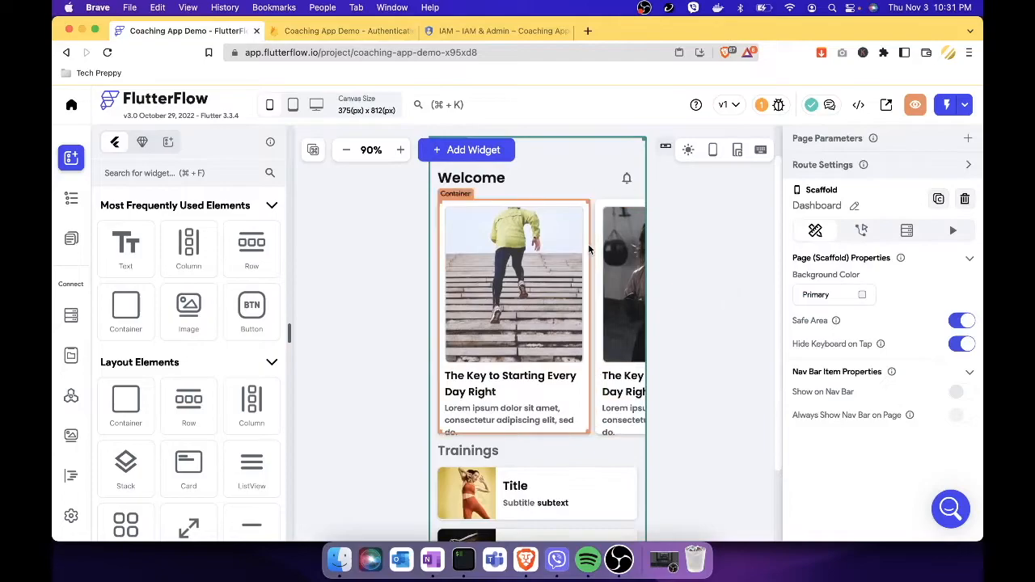
scroll(534, 279, right, 3)
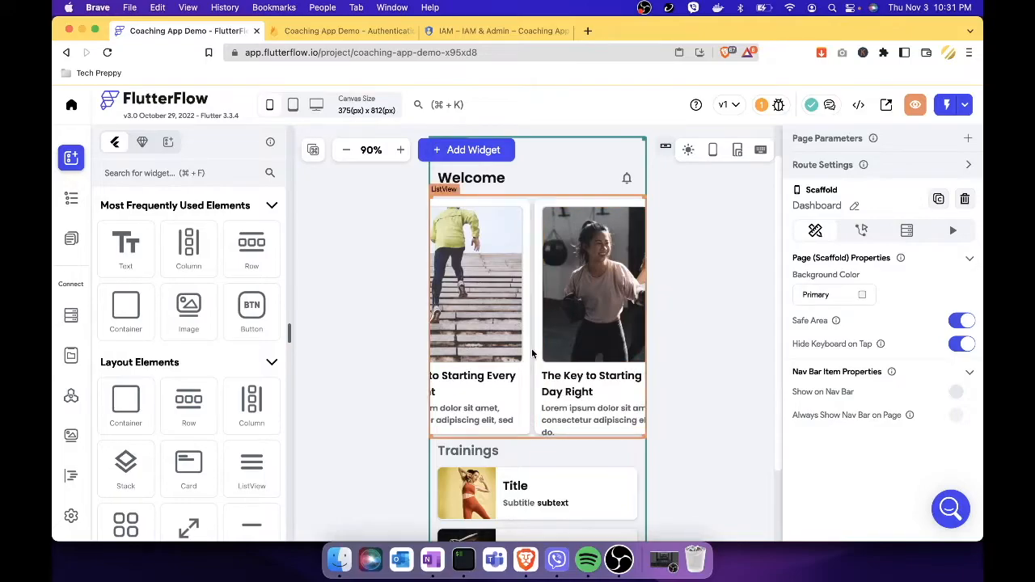
scroll(534, 354, left, 3)
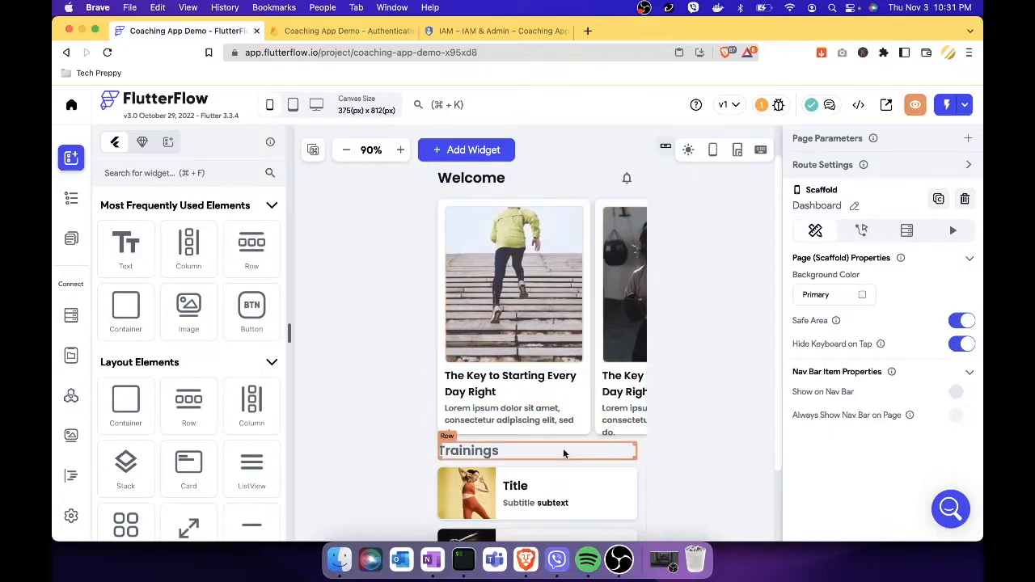
scroll(678, 458, down, 3)
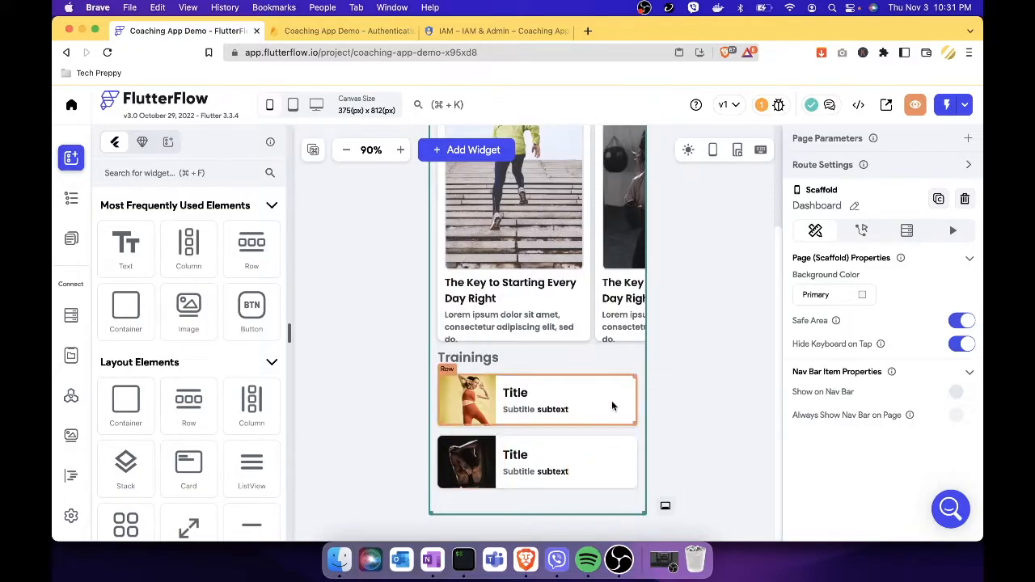
scroll(727, 387, up, 3)
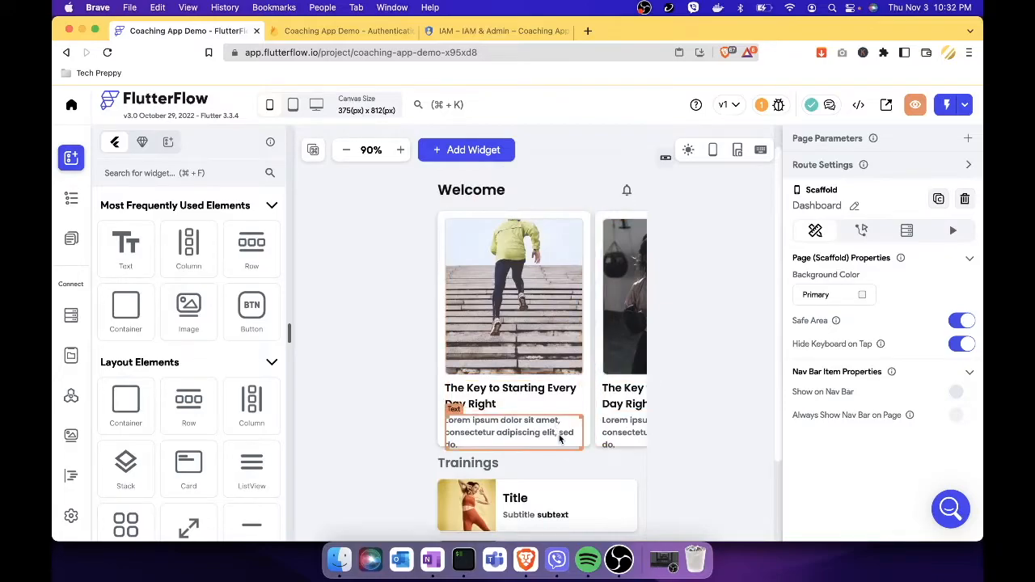
Add an IconButton widget beside the Trainings heading in its row on the Dashboard page
scroll(710, 447, down, 3)
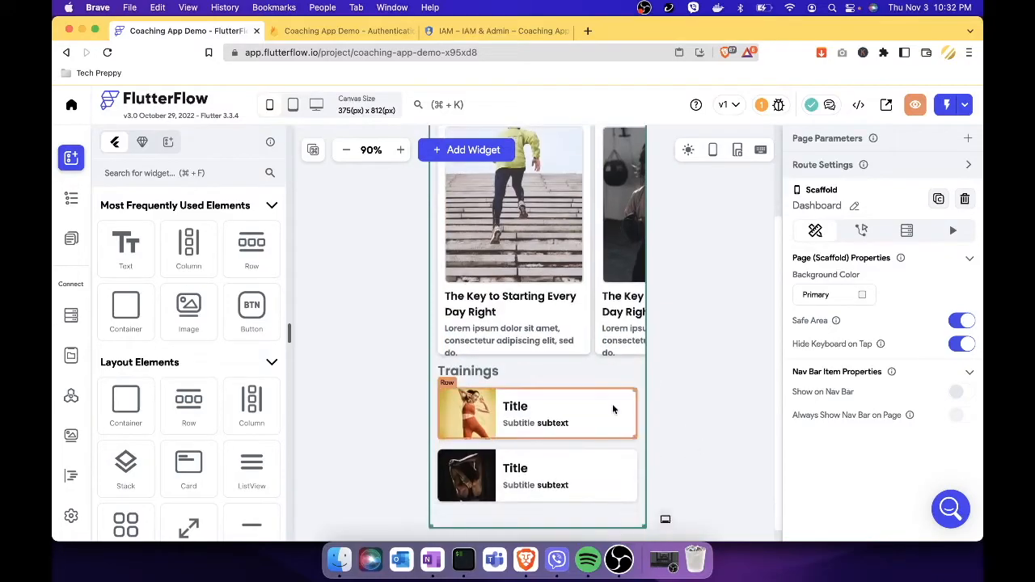
click(511, 379)
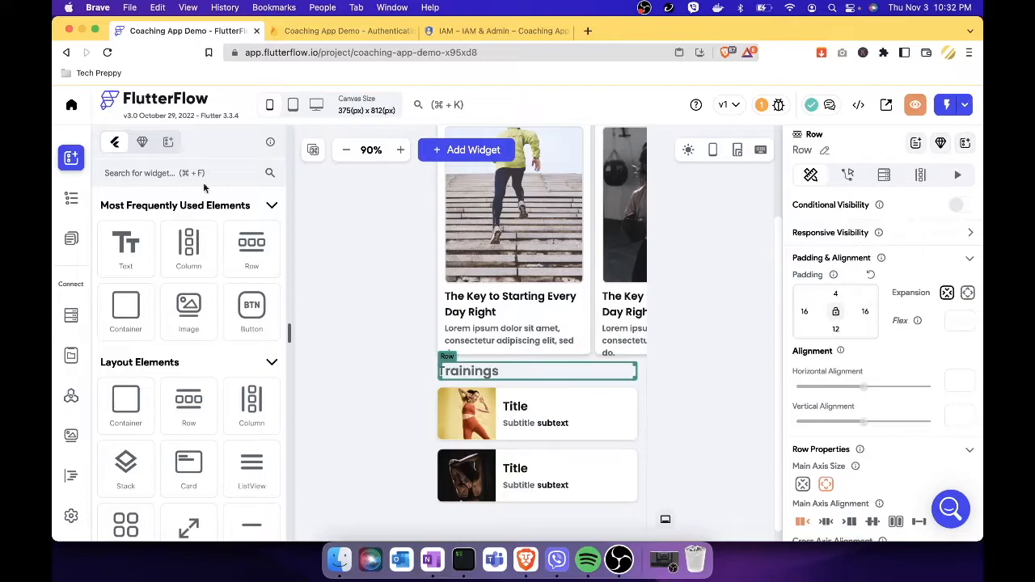
click(173, 174)
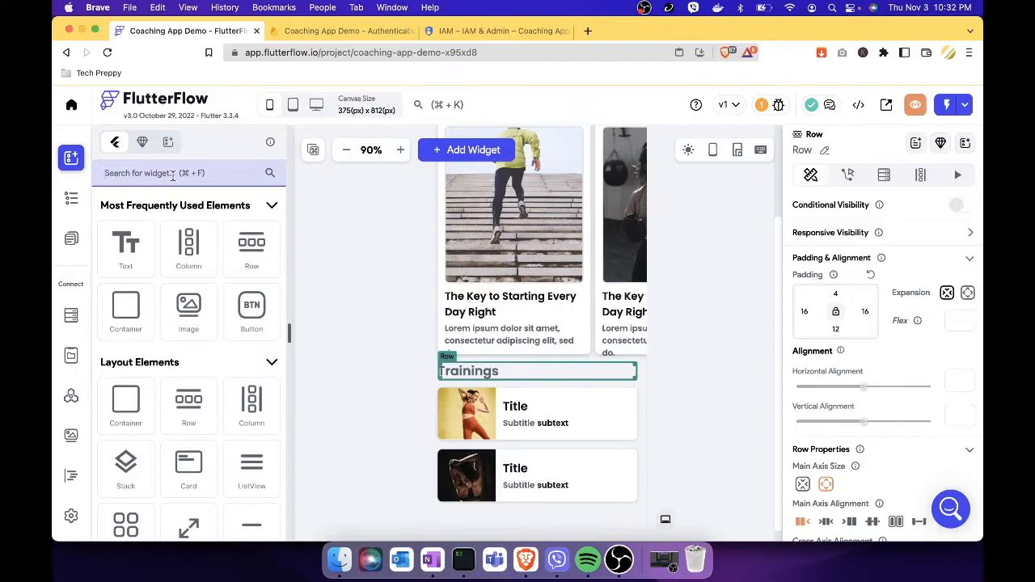
text(icon)
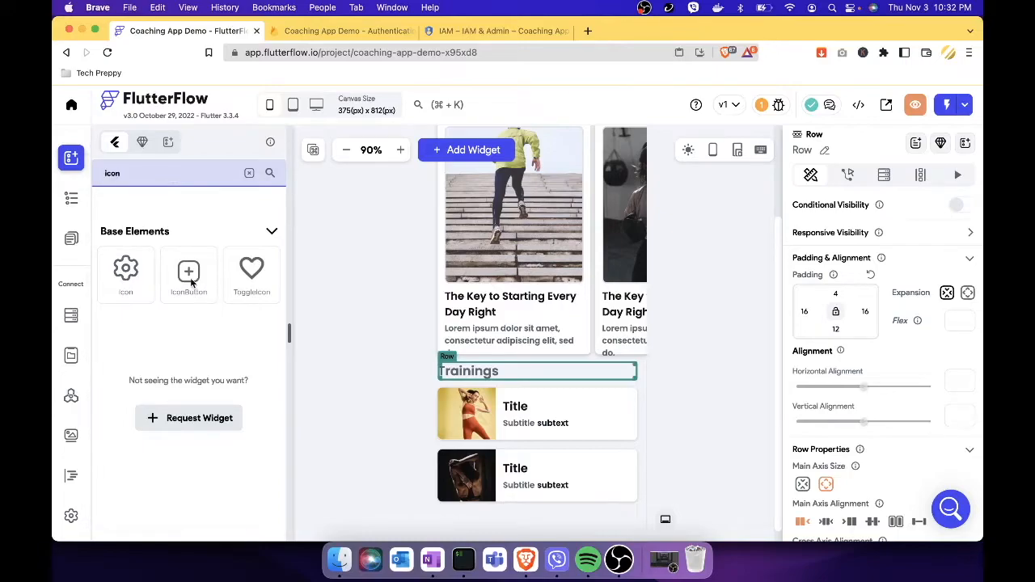
drag(190, 281, 507, 372)
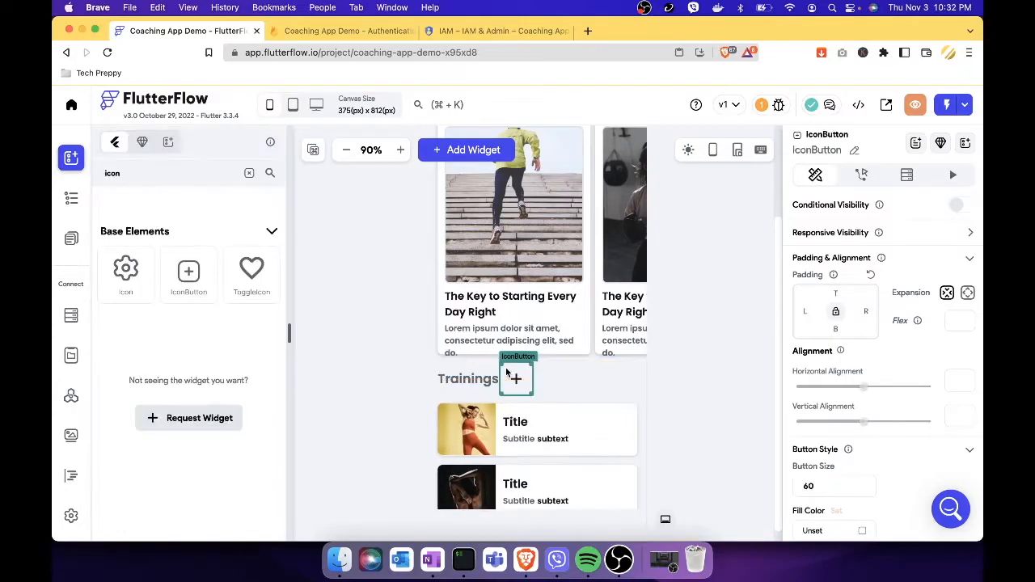
click(728, 394)
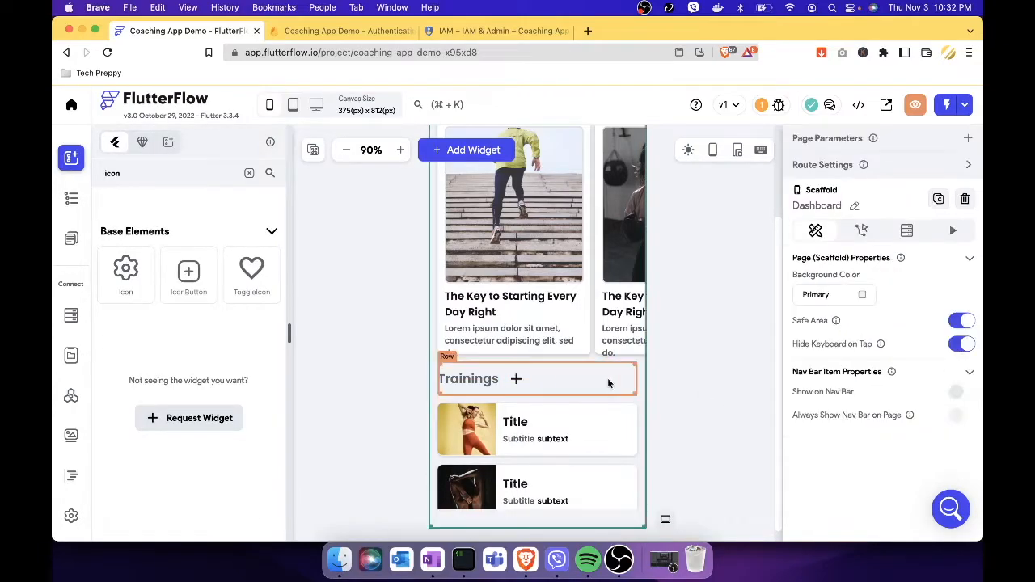
Change the Trainings icon button's icon to Add Circle Rounded from the Material icon set
click(515, 377)
scroll(901, 485, down, 4)
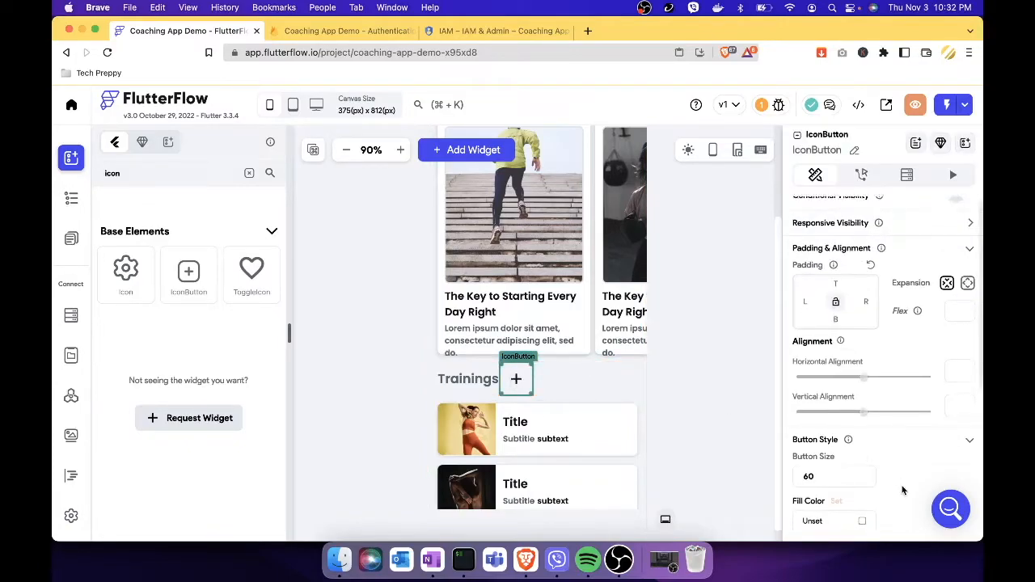
scroll(902, 489, down, 1)
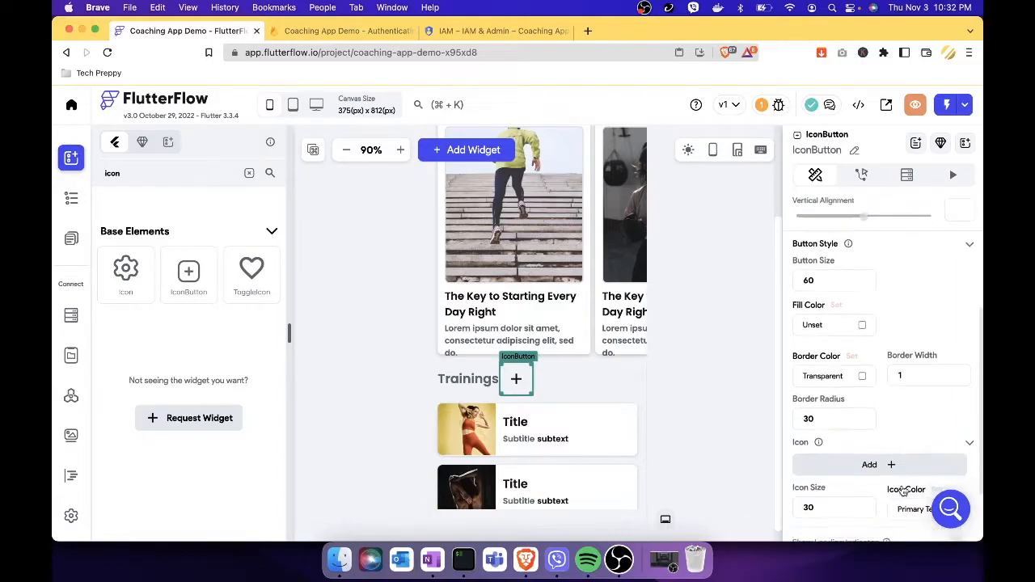
click(890, 457)
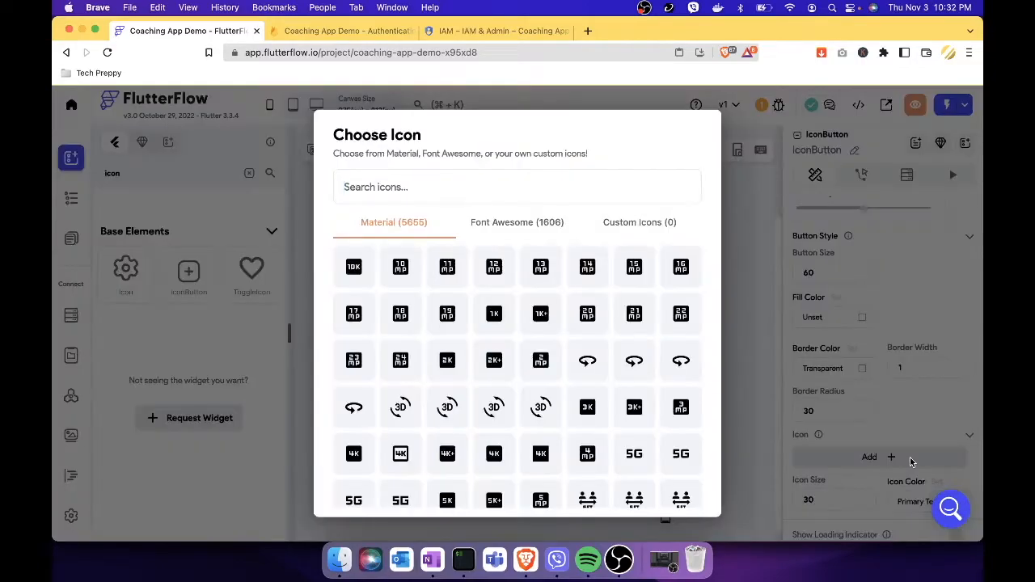
scroll(558, 409, down, 10)
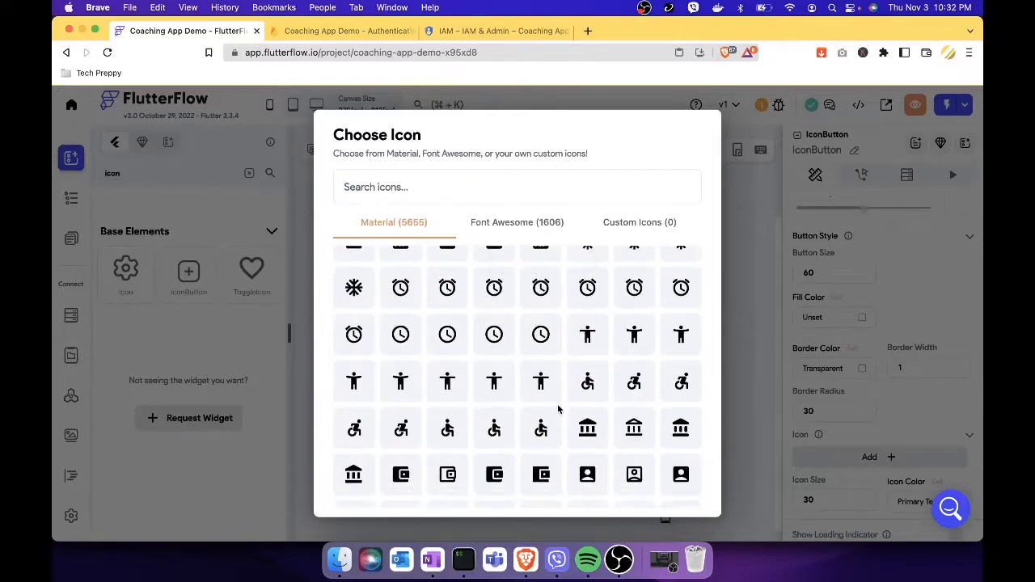
text(plus)
key(BackSpace)
key(BackSpace)
key(BackSpace)
key(BackSpace)
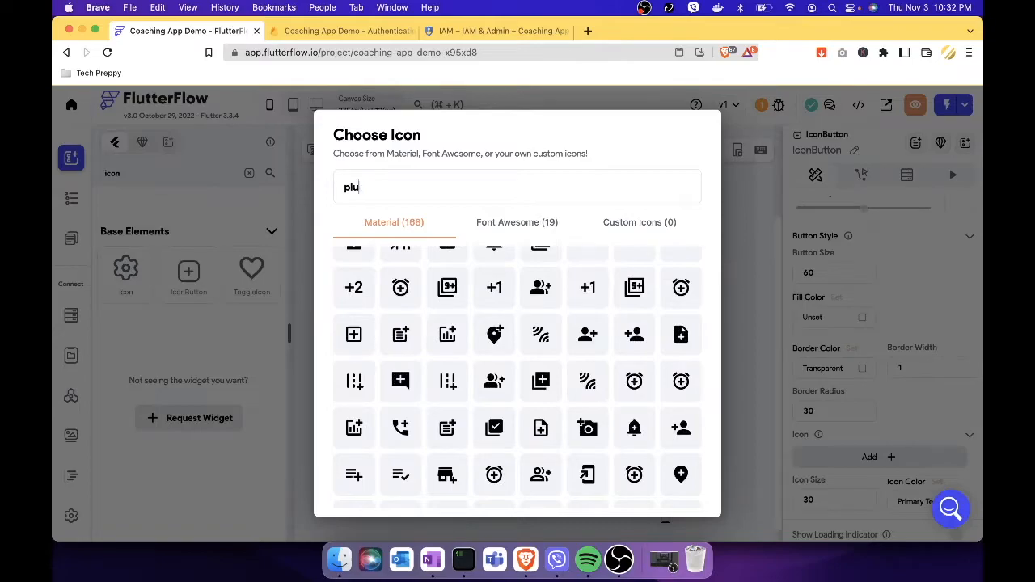
text(add)
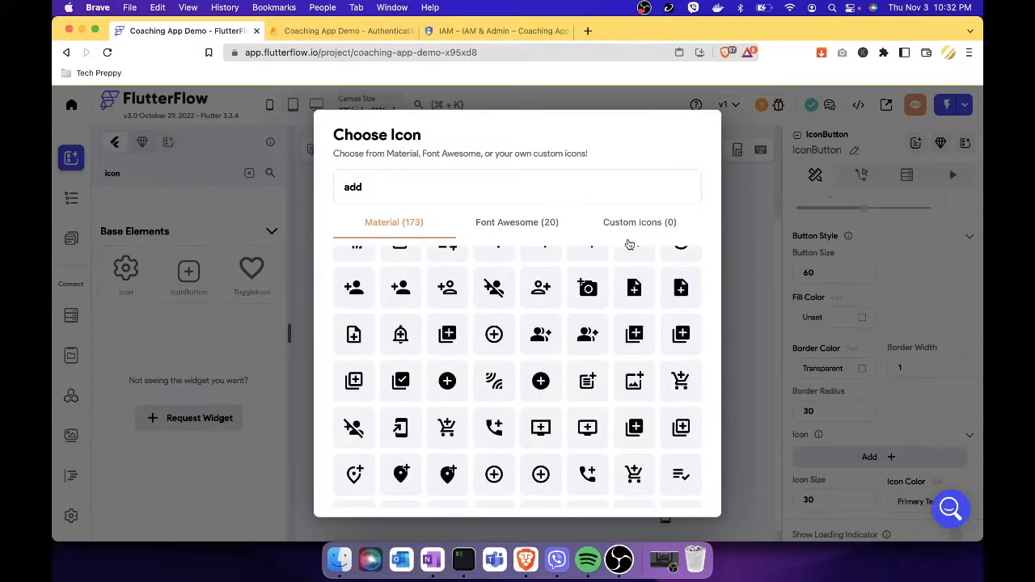
click(546, 386)
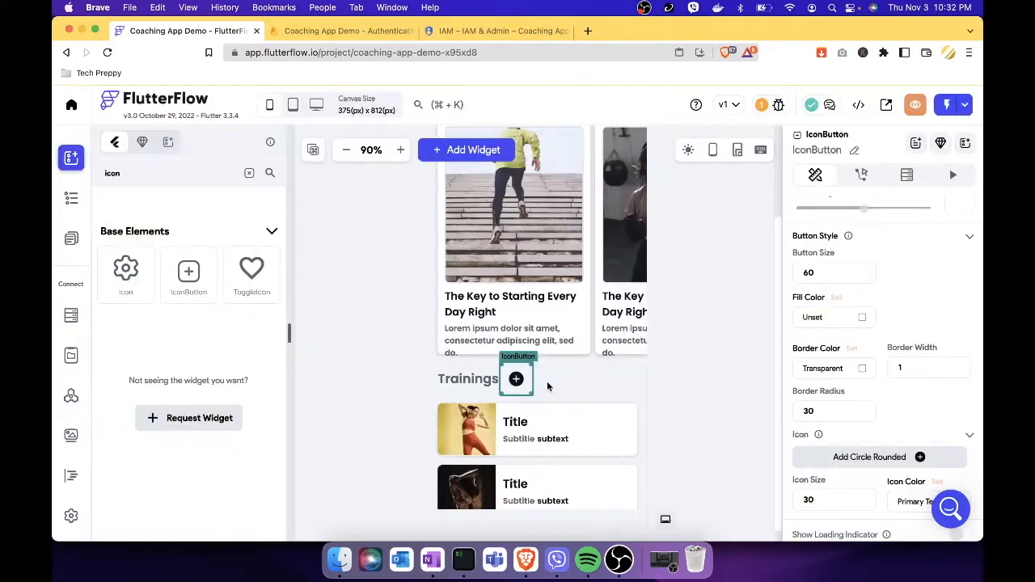
click(717, 385)
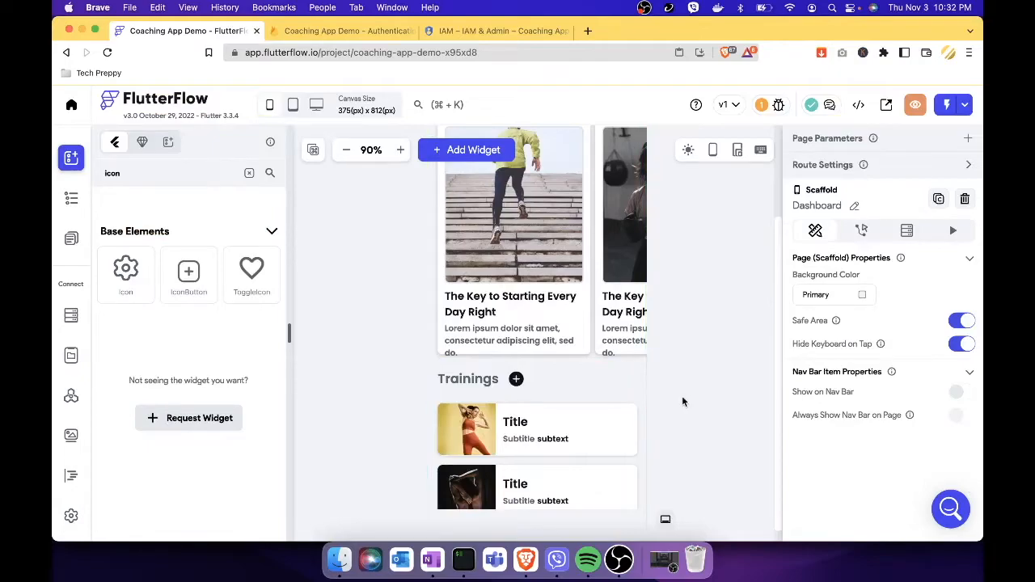
click(641, 413)
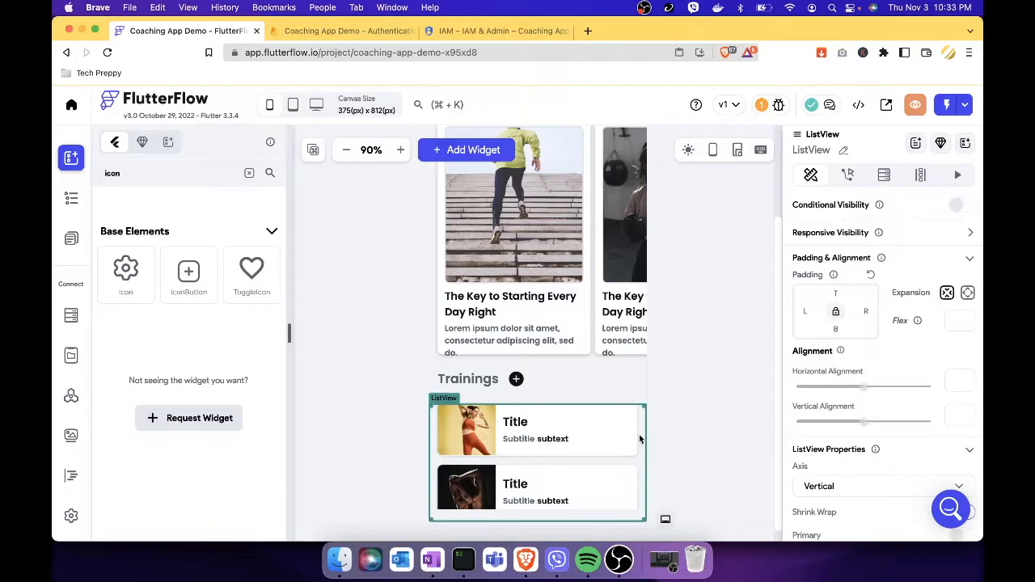
click(689, 441)
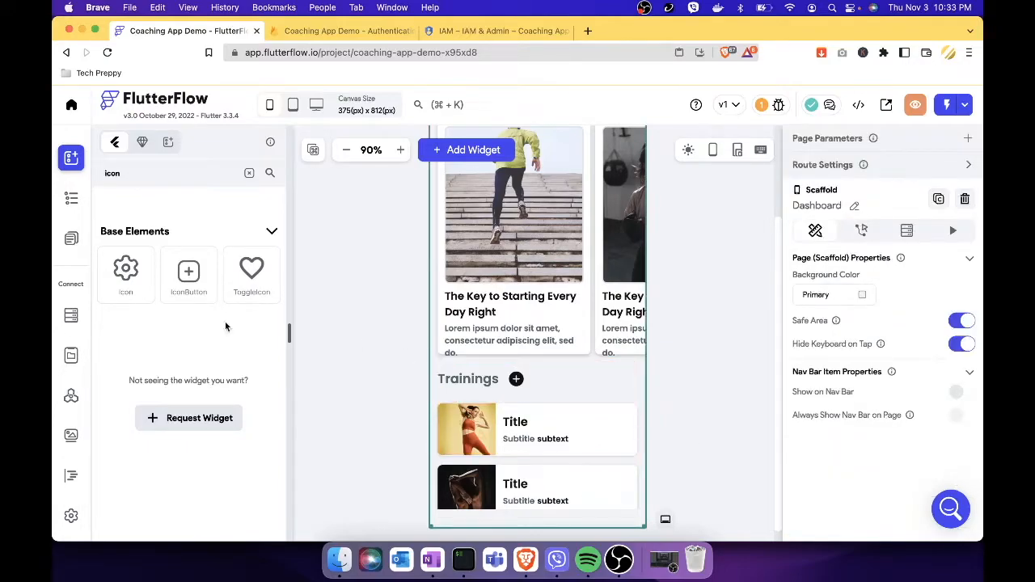
Create a new top-level Firestore collection named Task
click(72, 319)
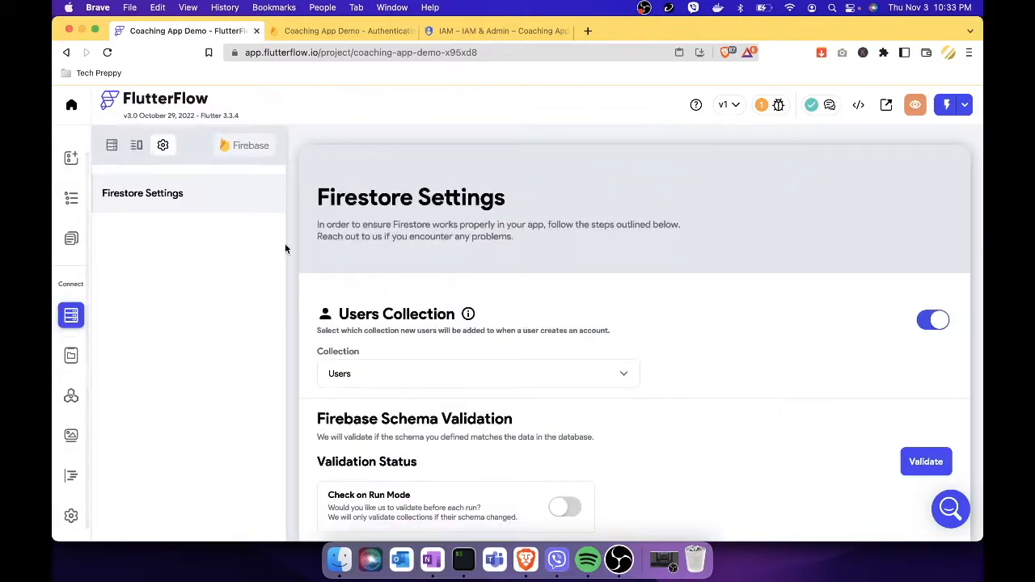
scroll(388, 281, down, 3)
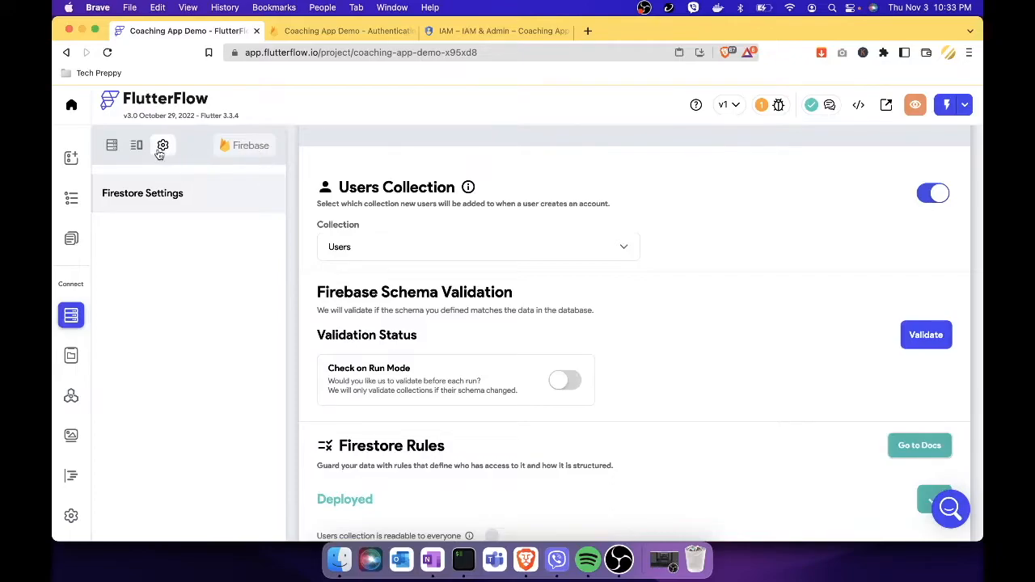
click(112, 150)
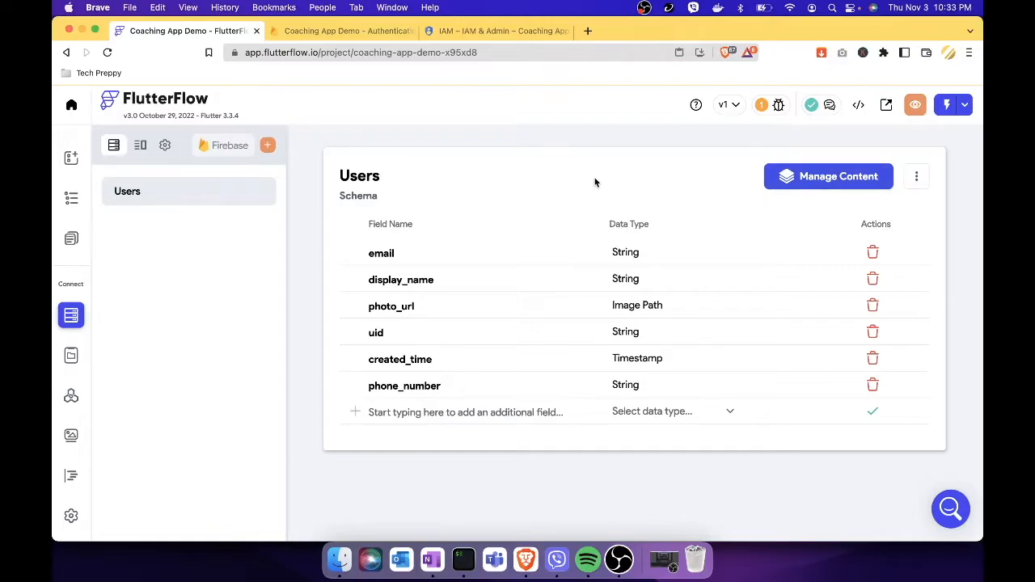
click(269, 146)
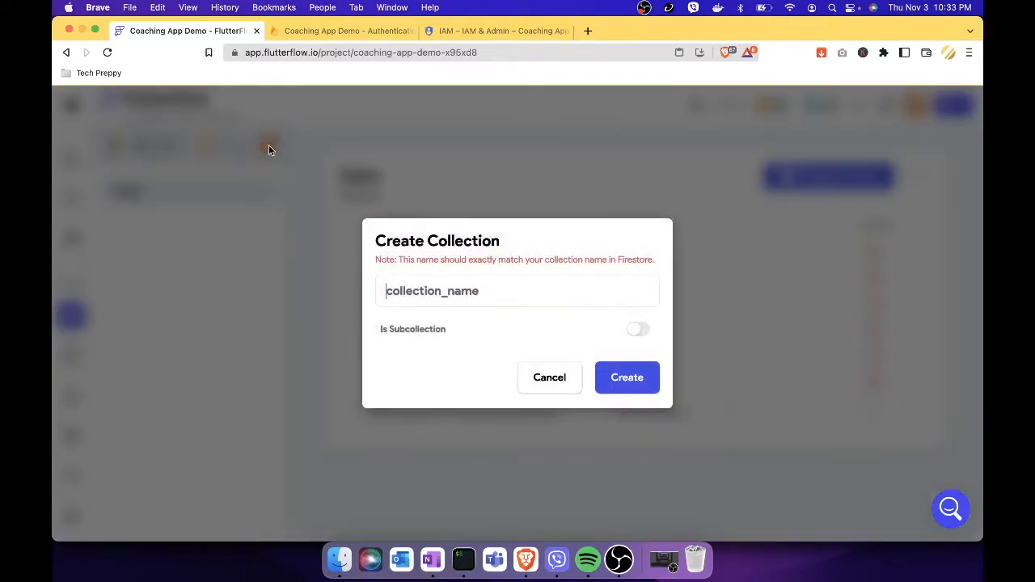
text(T)
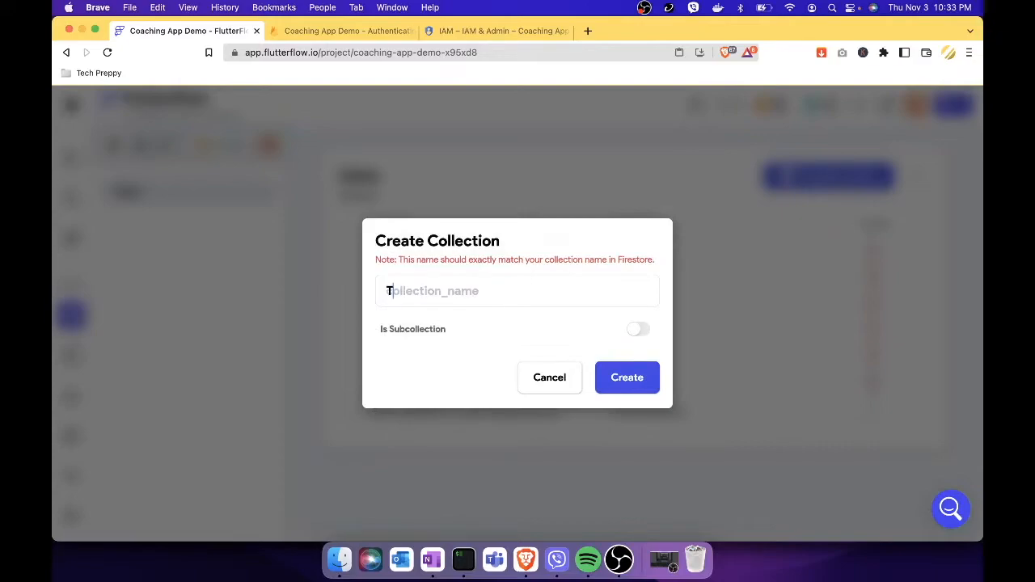
text(ask)
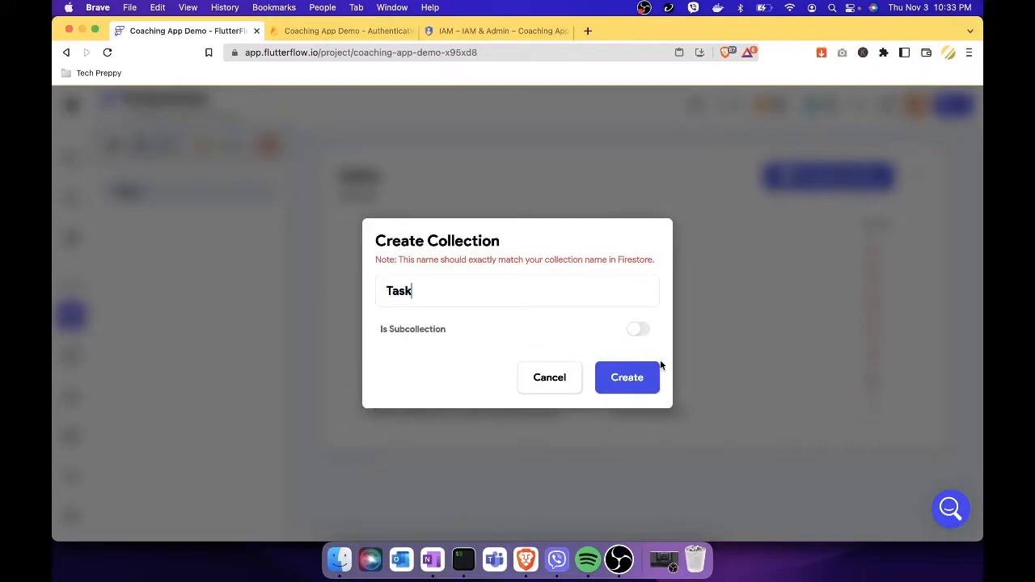
click(624, 376)
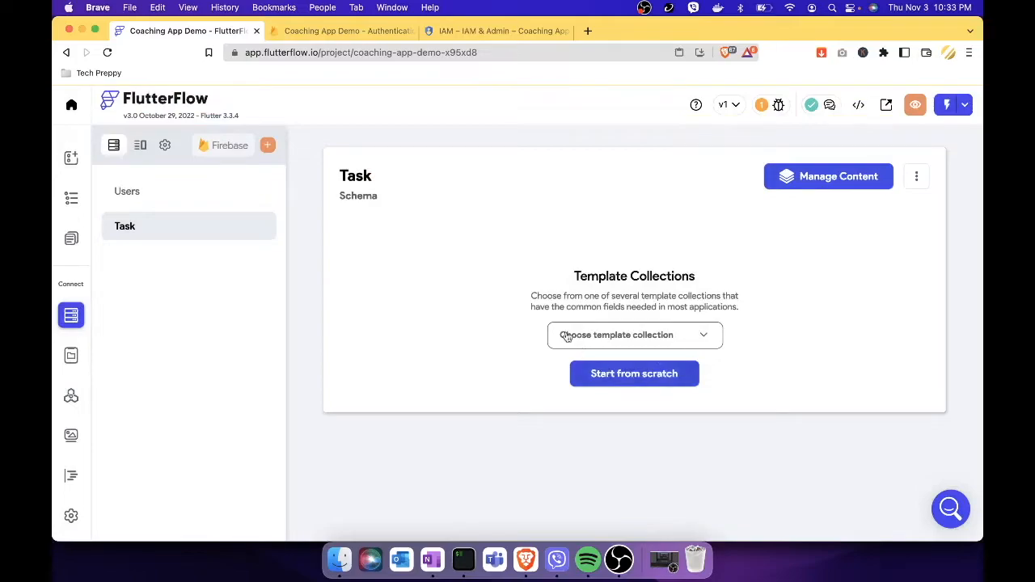
Start the Task collection's schema from scratch and add a String field named task
click(709, 336)
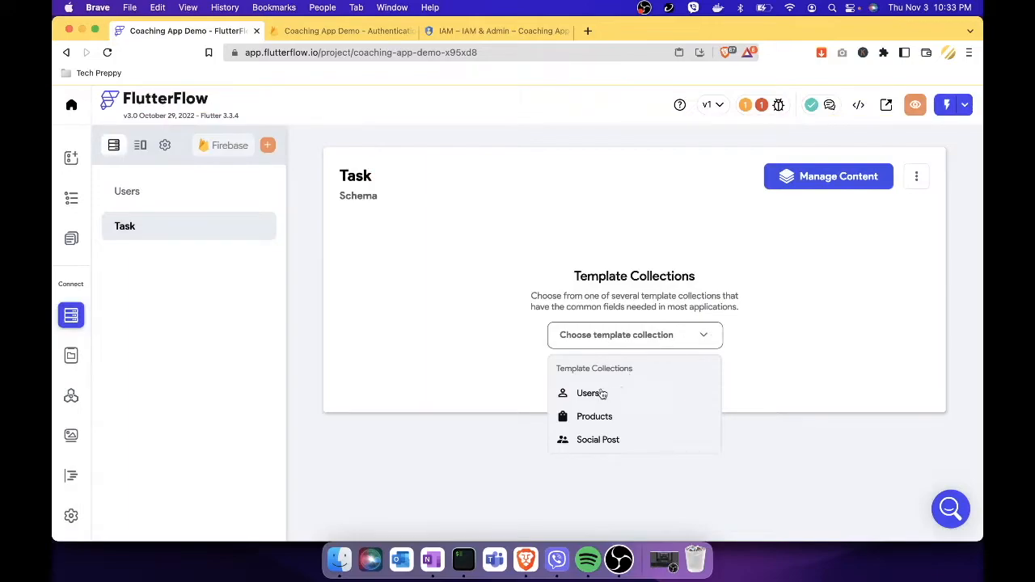
click(777, 349)
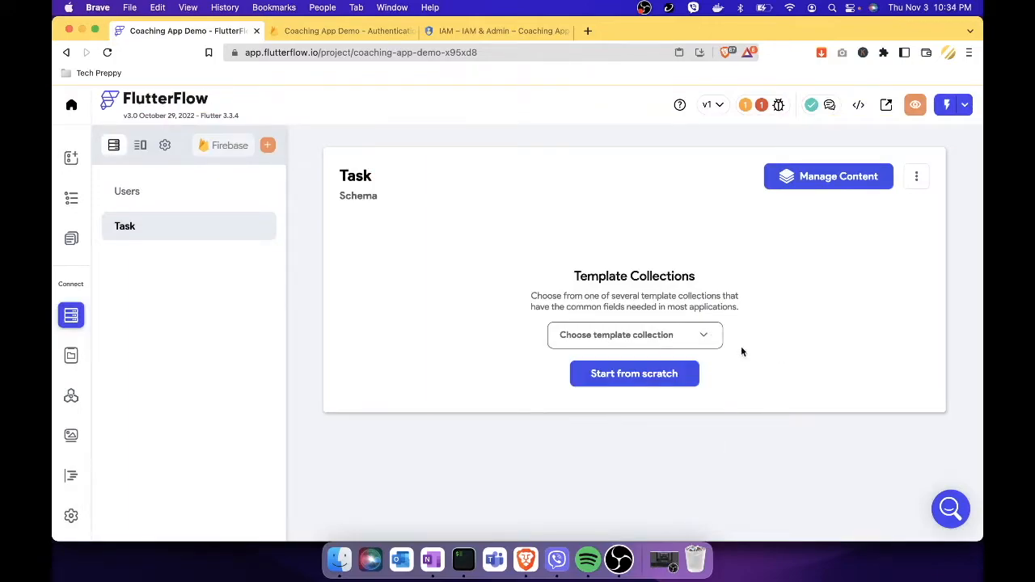
click(649, 374)
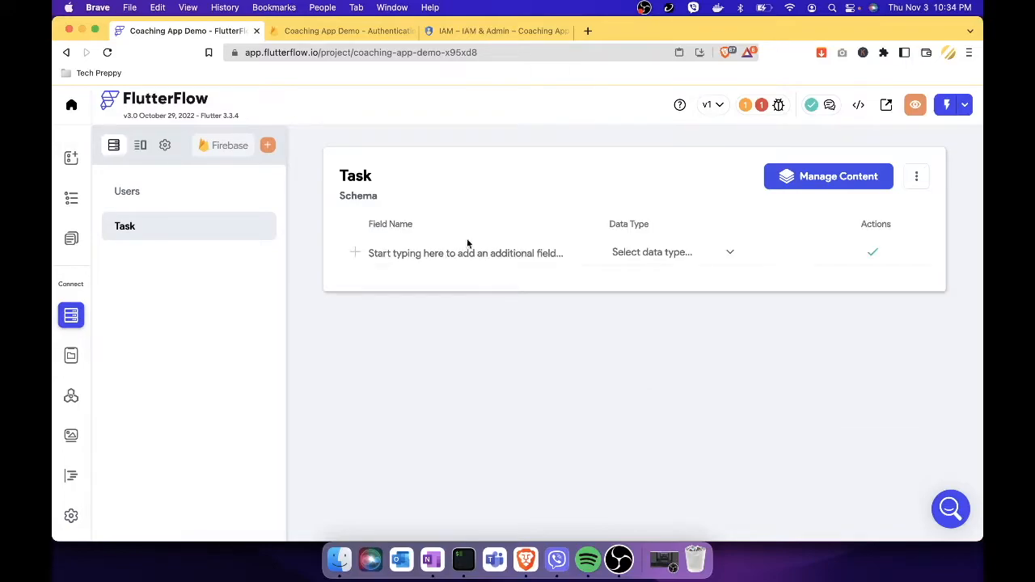
click(430, 249)
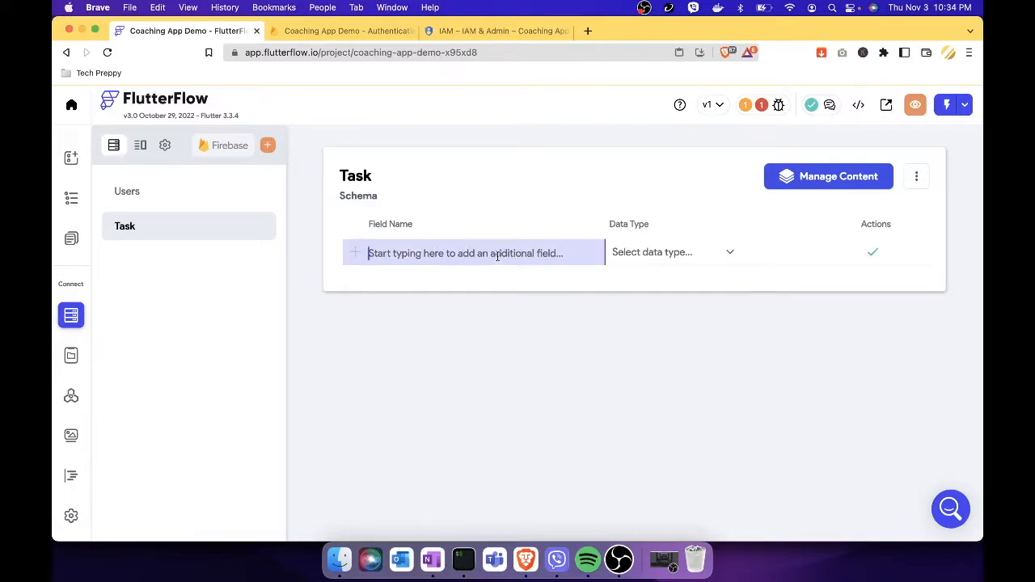
text(task)
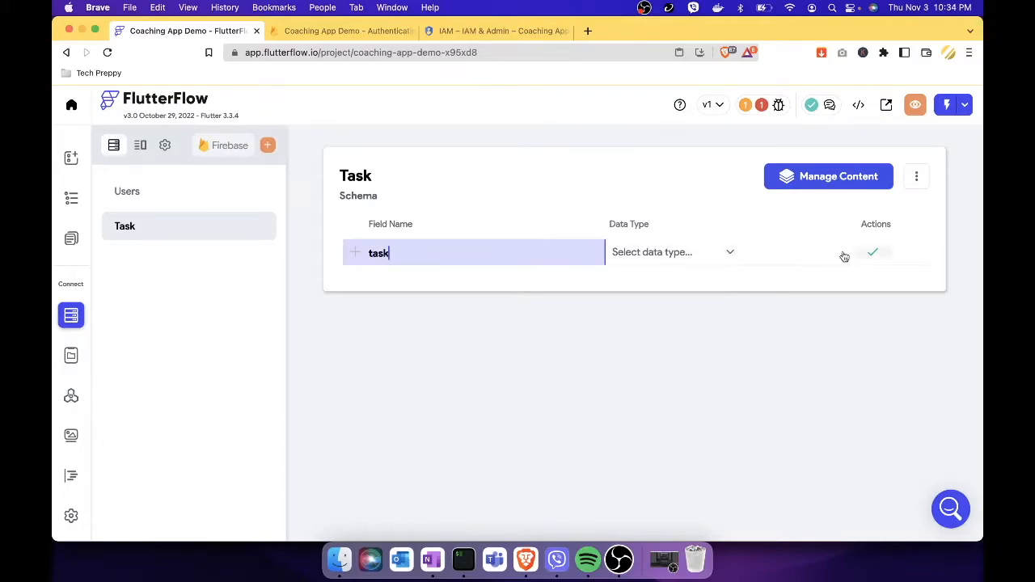
click(724, 254)
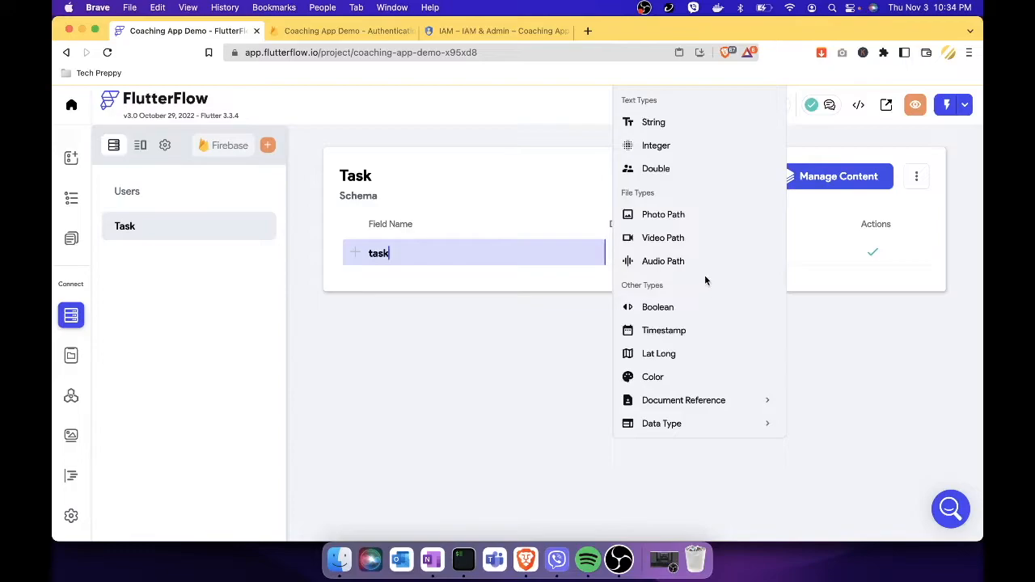
click(665, 123)
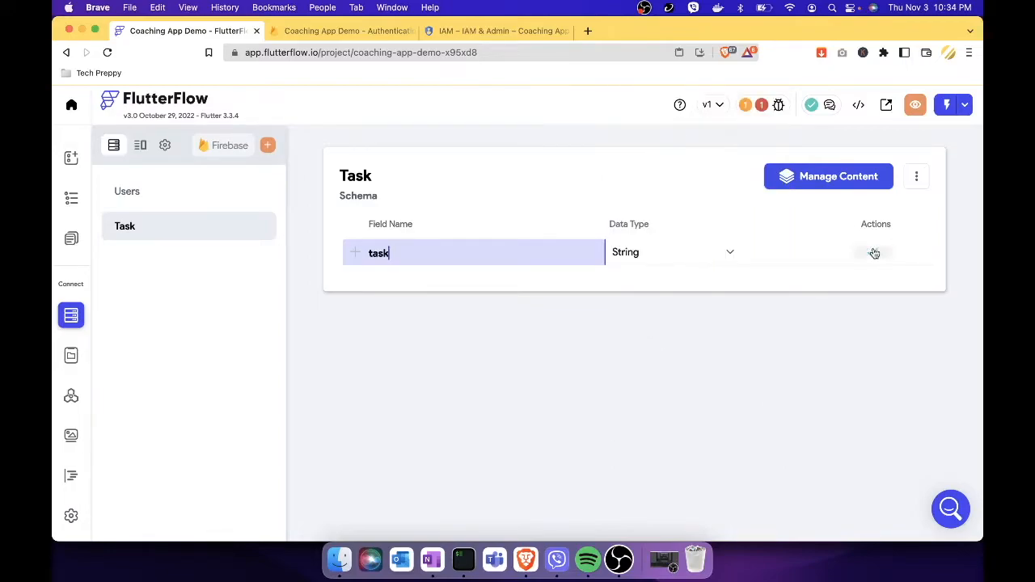
click(872, 252)
Add a String field named taskDescription to the Task collection's schema
click(417, 278)
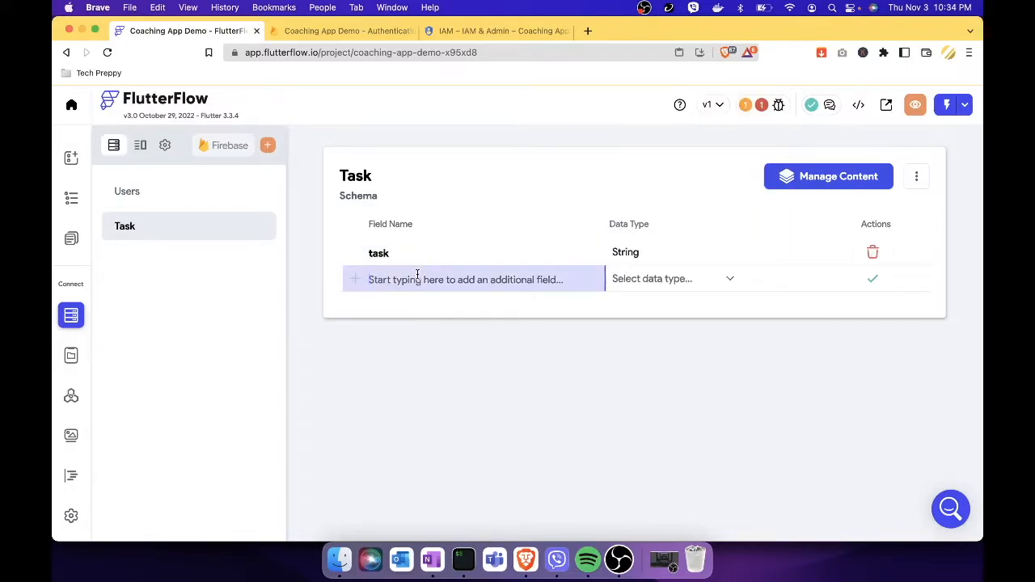
text(taskName)
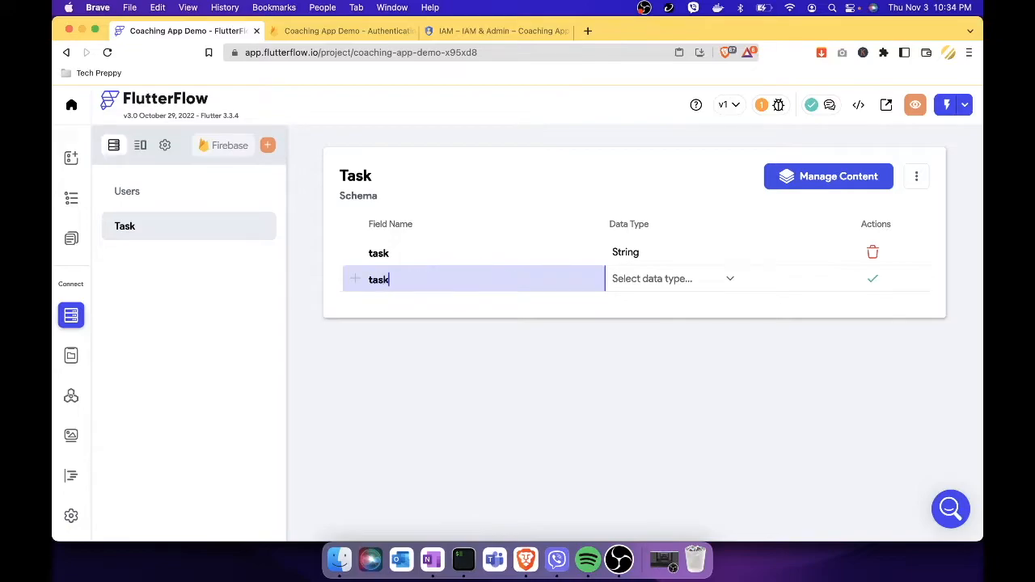
key(BackSpace)
key(BackSpace)
key(BackSpace)
key(BackSpace)
text(Description)
click(871, 278)
click(716, 280)
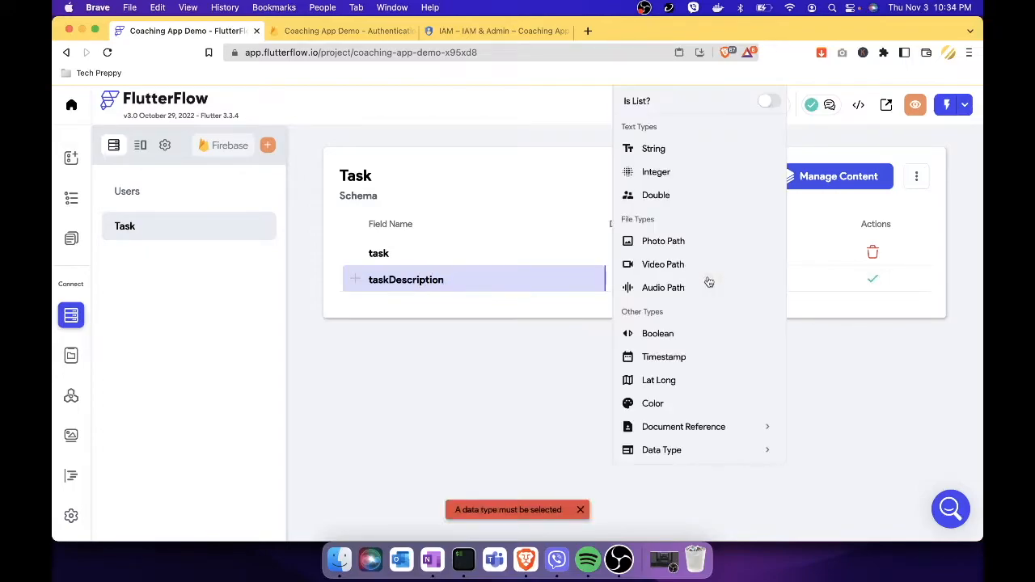
click(687, 150)
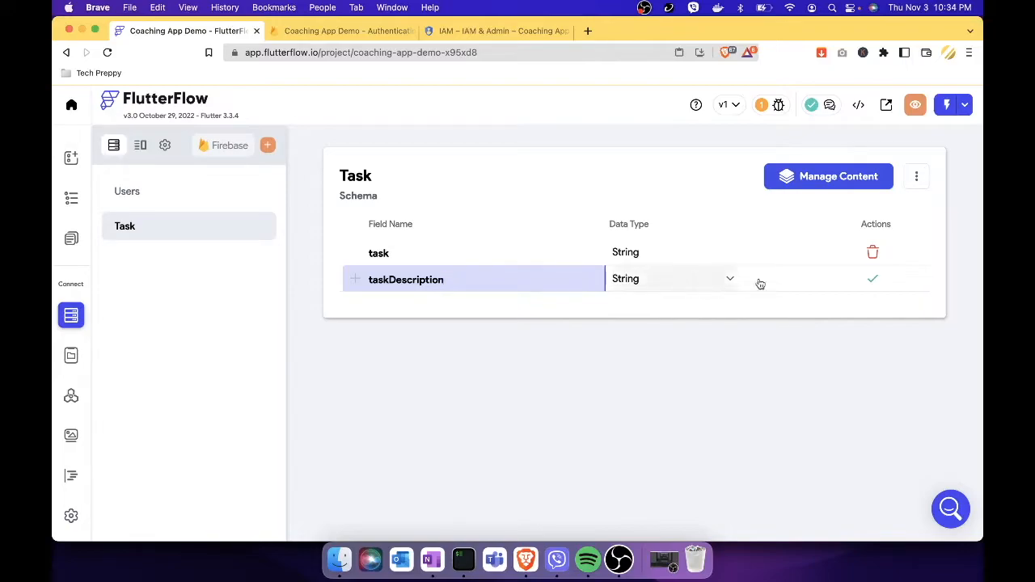
click(874, 281)
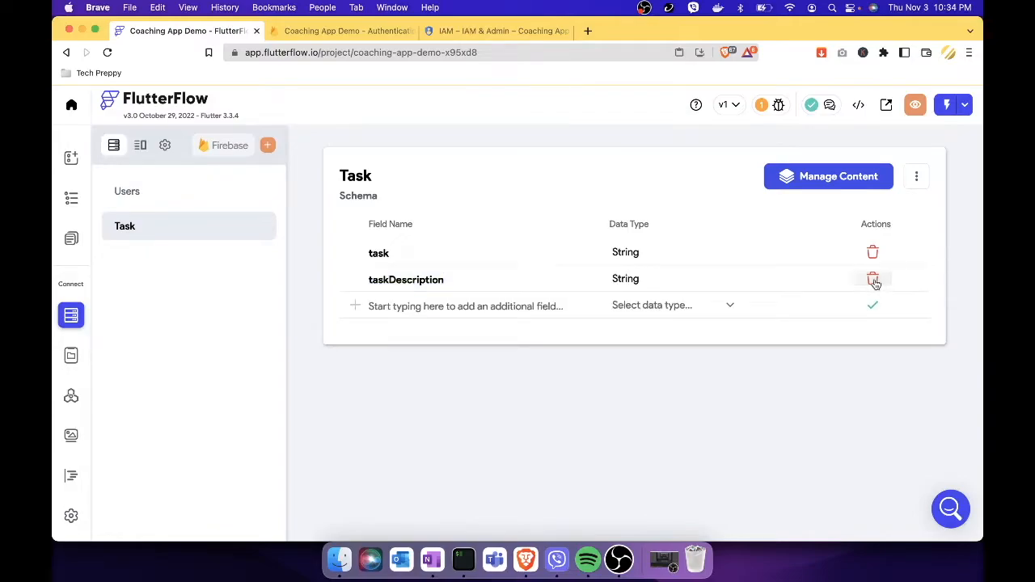
Add a String field named type to the Task collection's schema
click(480, 306)
text(type)
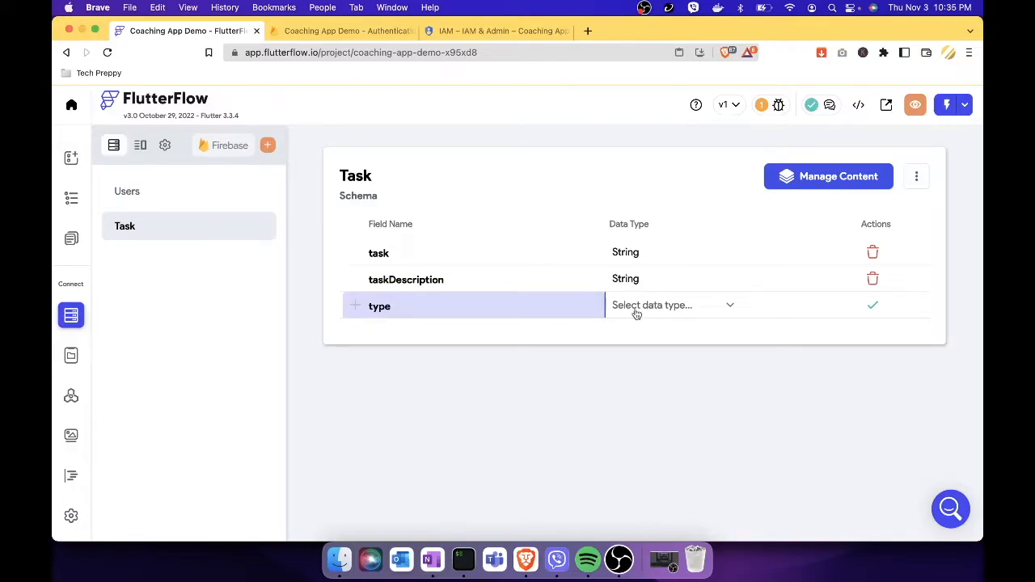
click(693, 314)
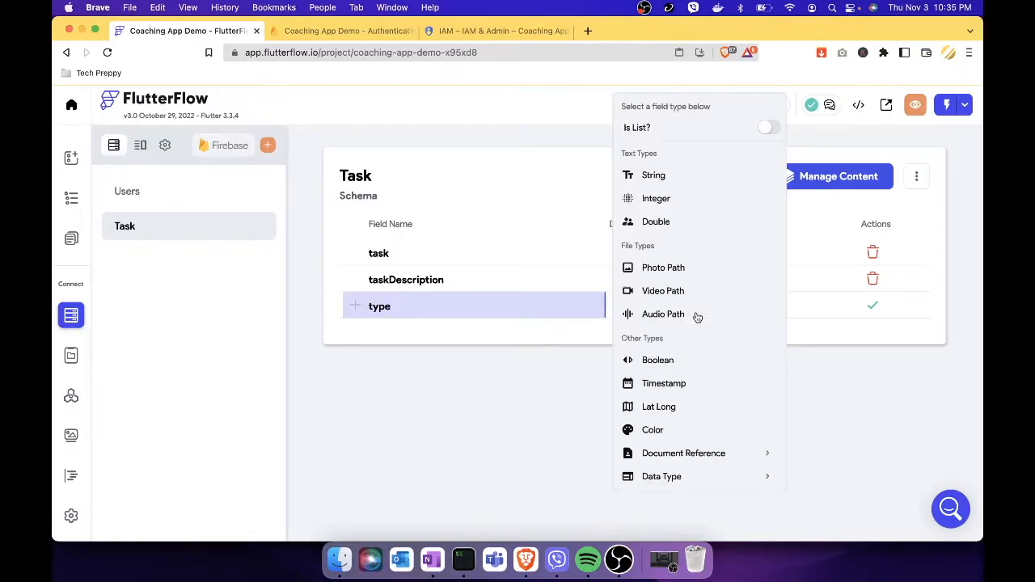
click(681, 176)
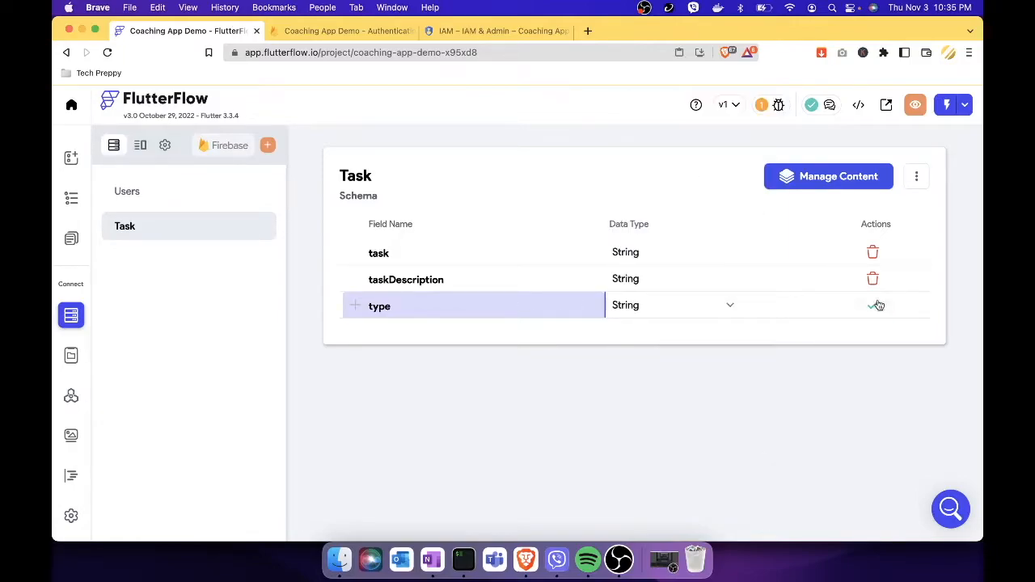
click(872, 304)
Add a String field named duration to the Task collection's schema
click(410, 336)
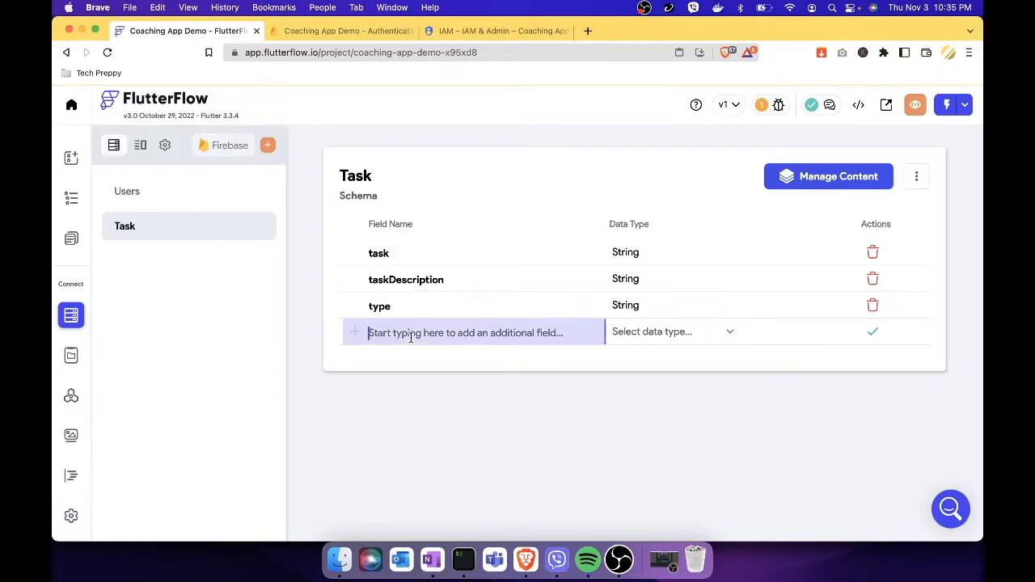
text(durat)
text(ion)
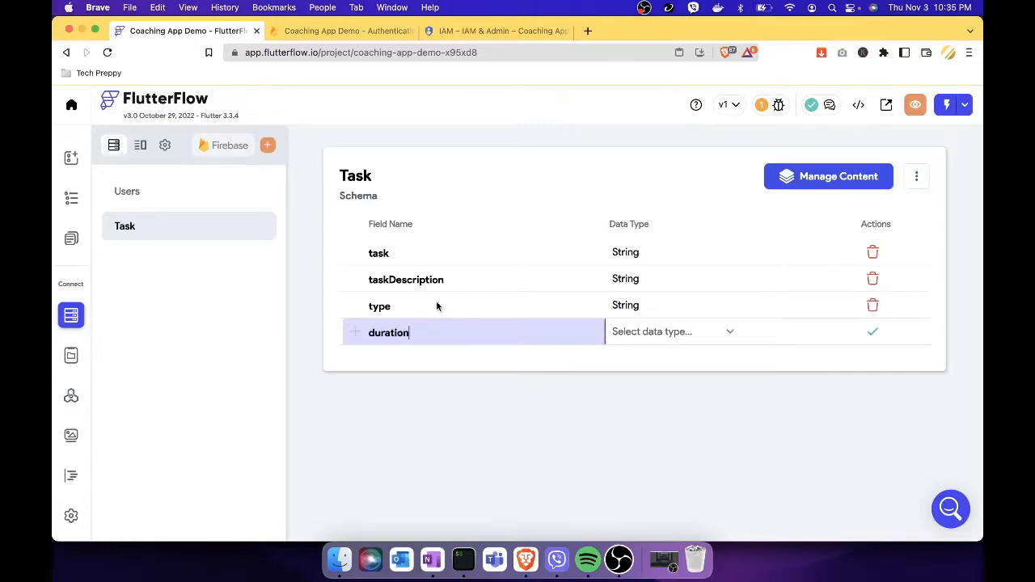
click(725, 337)
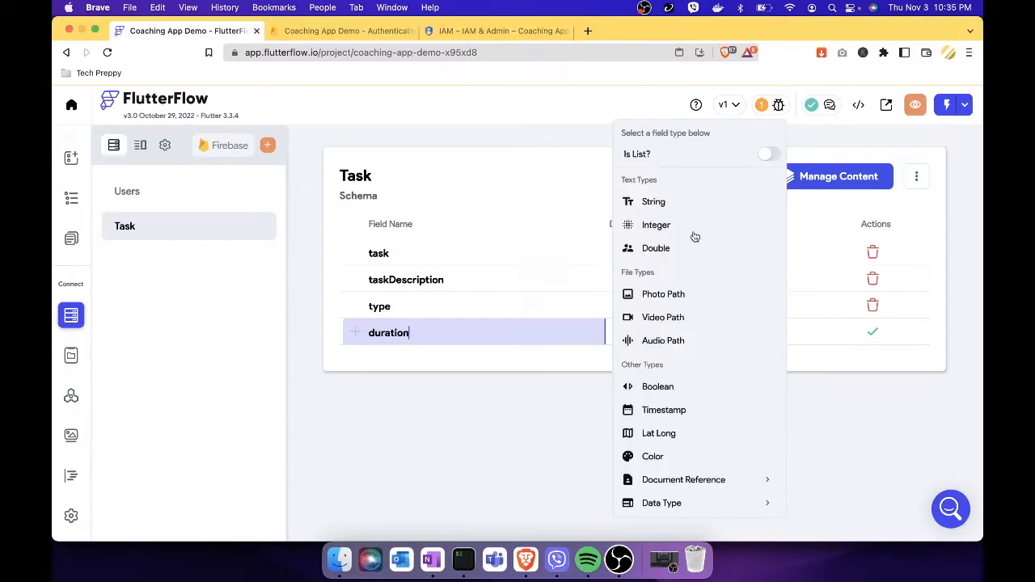
click(670, 209)
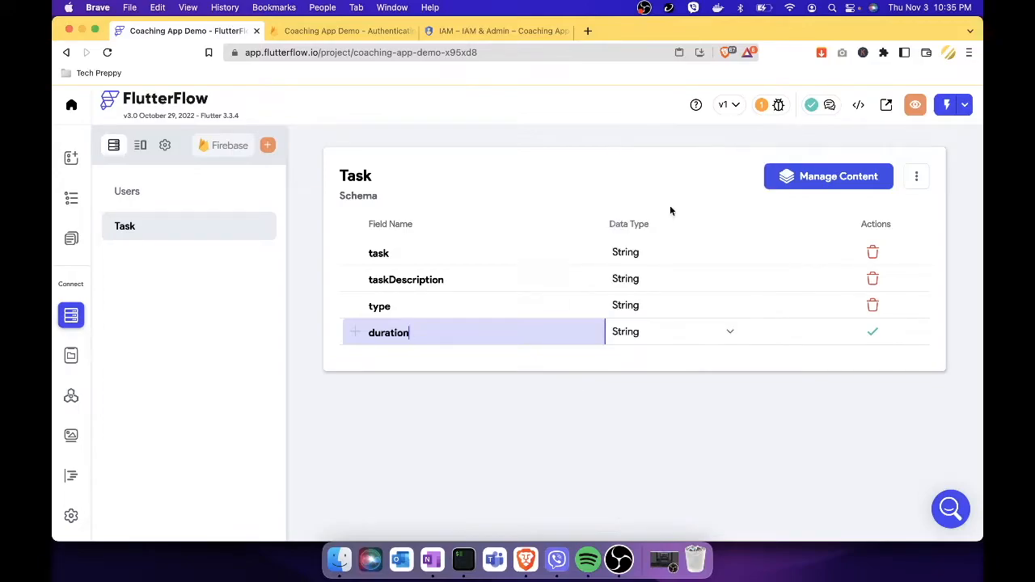
click(872, 331)
Add a field named image with the Image Path data type to the Task collection's schema
click(489, 366)
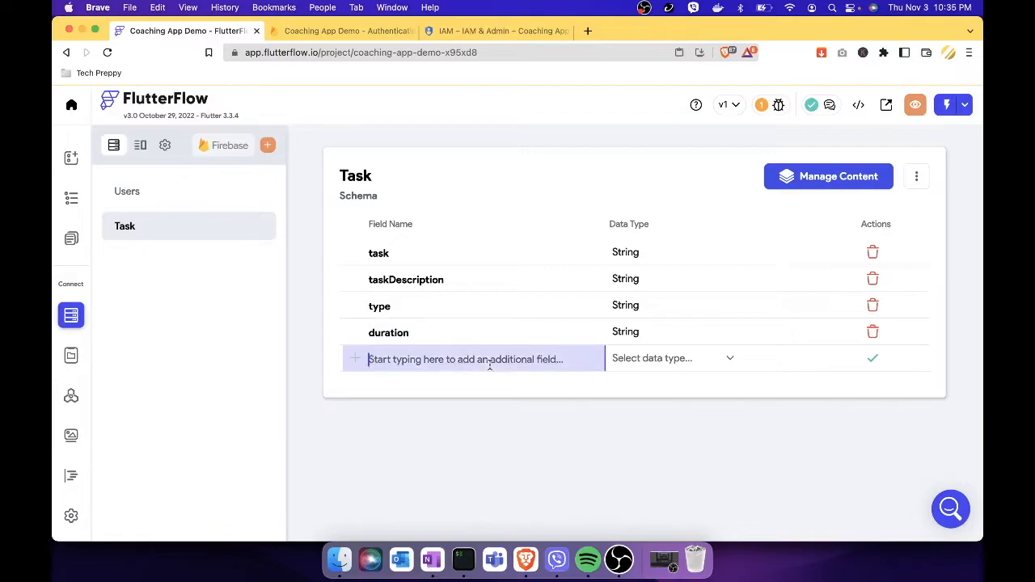
text(image)
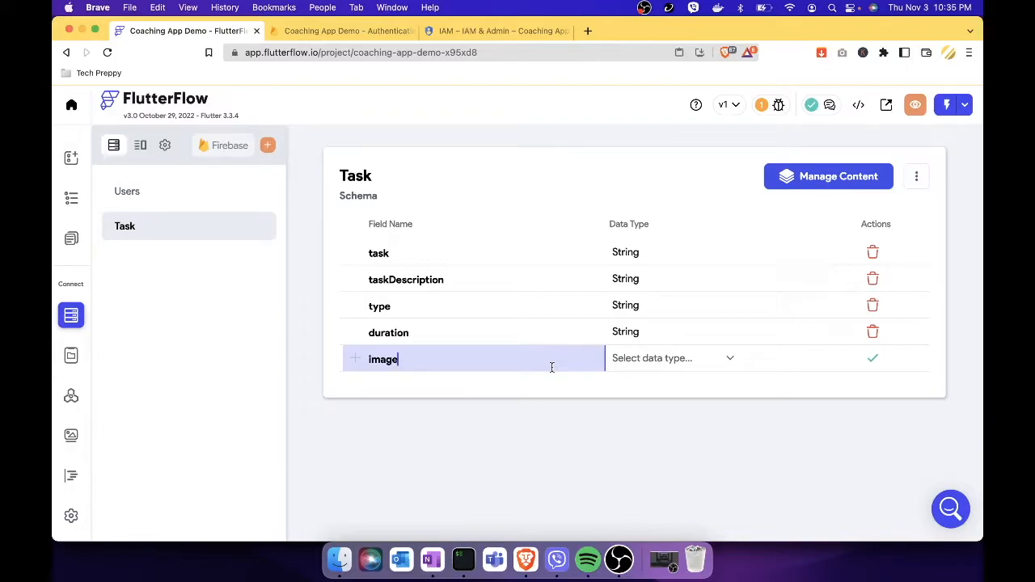
click(723, 365)
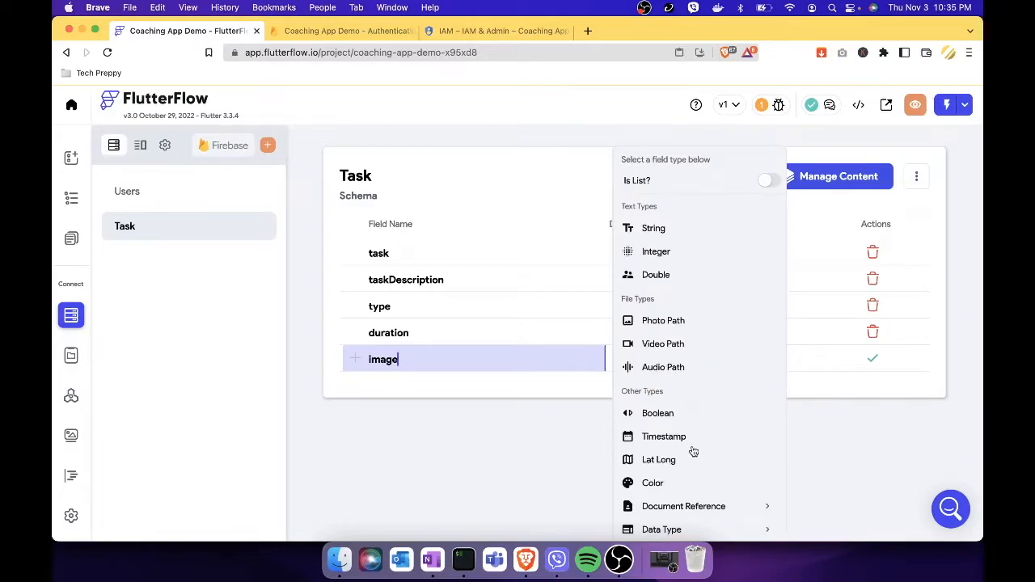
click(683, 322)
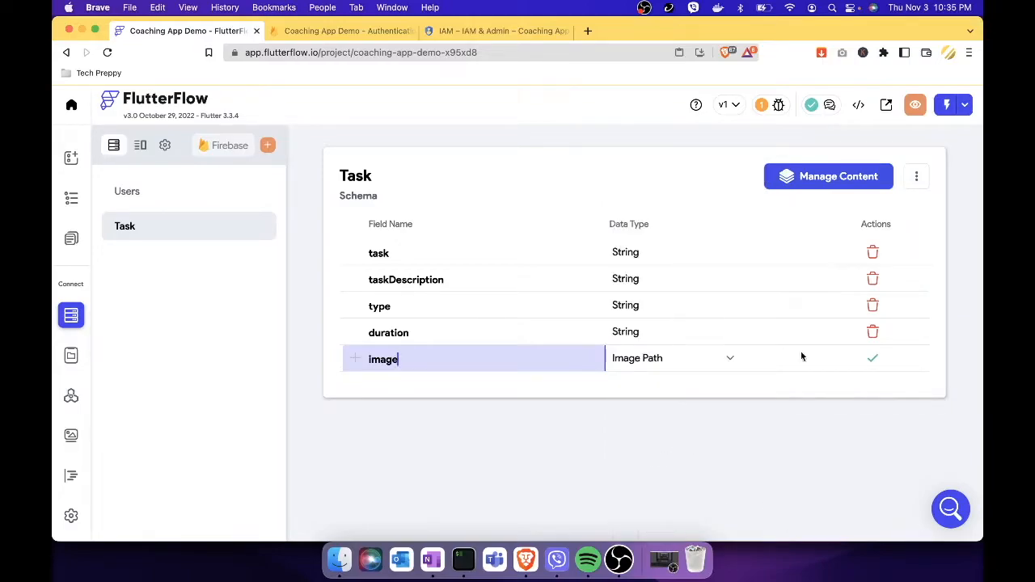
click(873, 361)
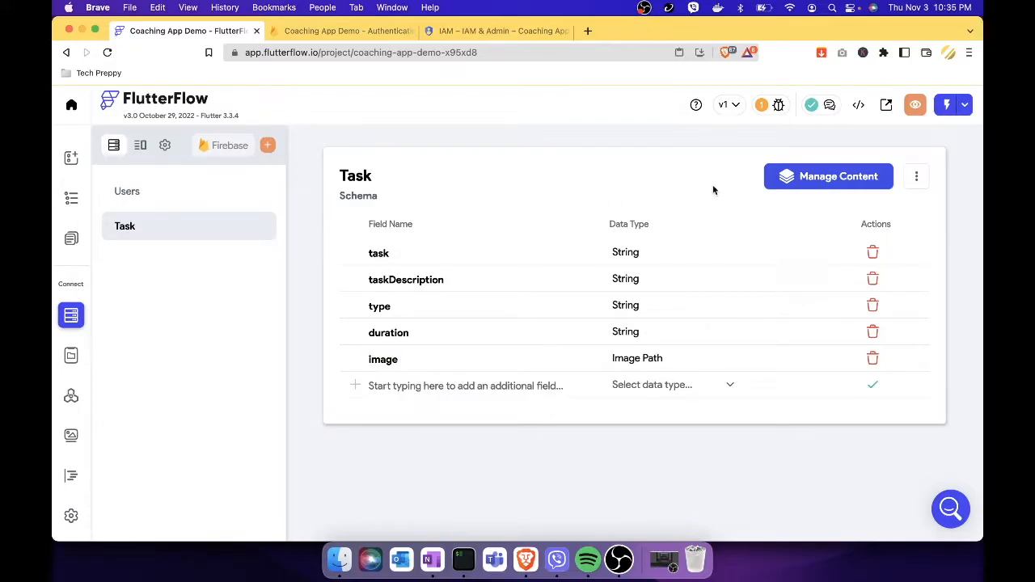
Open the Task collection in the Firestore Data Manager without answering the notification request, and start a new document
click(857, 181)
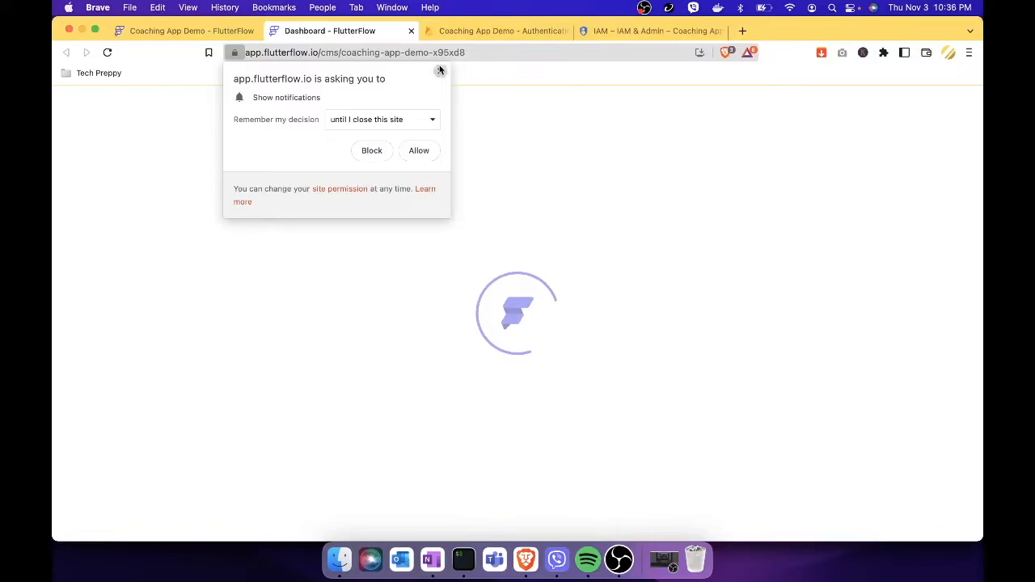
click(440, 70)
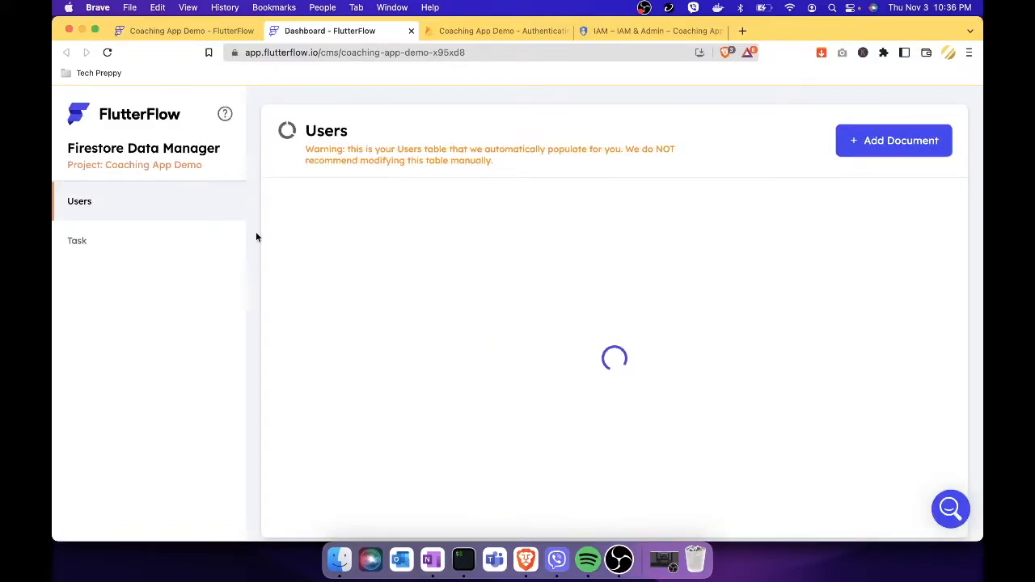
click(154, 239)
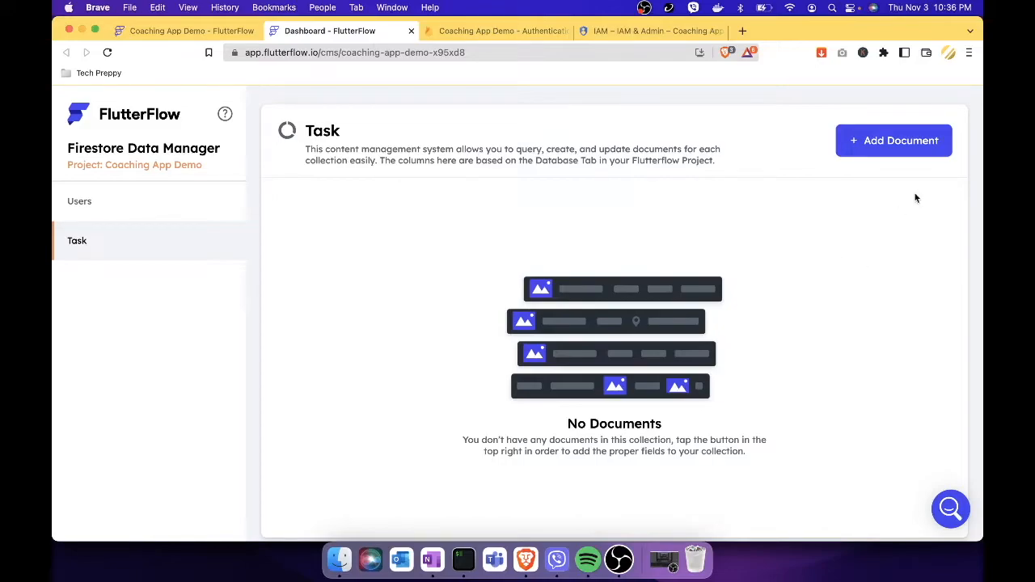
click(930, 152)
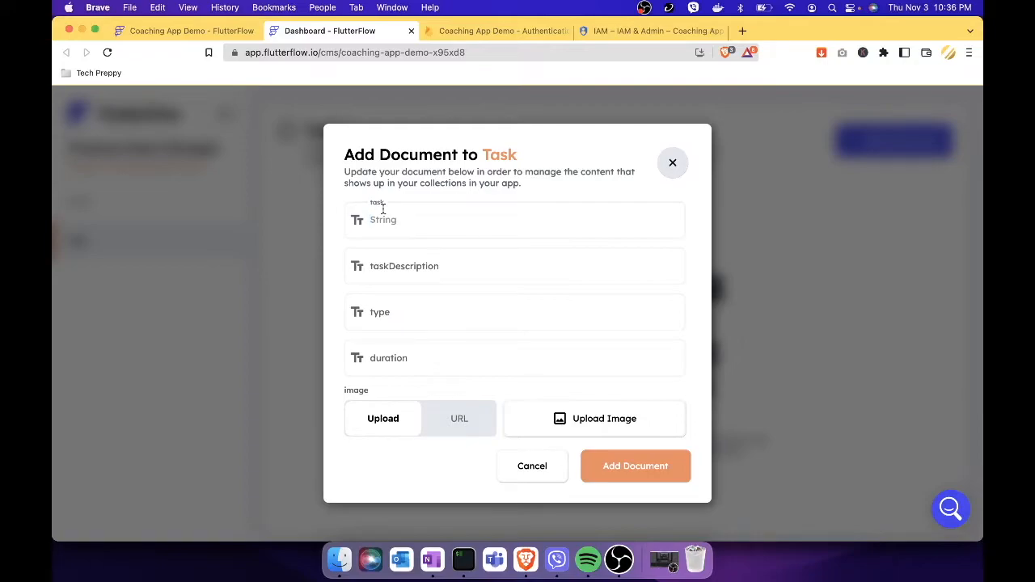
Enter "Meditate" as the new document's task and "Meditate help your mind and body relax" as its taskDescription
text(Meditate)
click(413, 276)
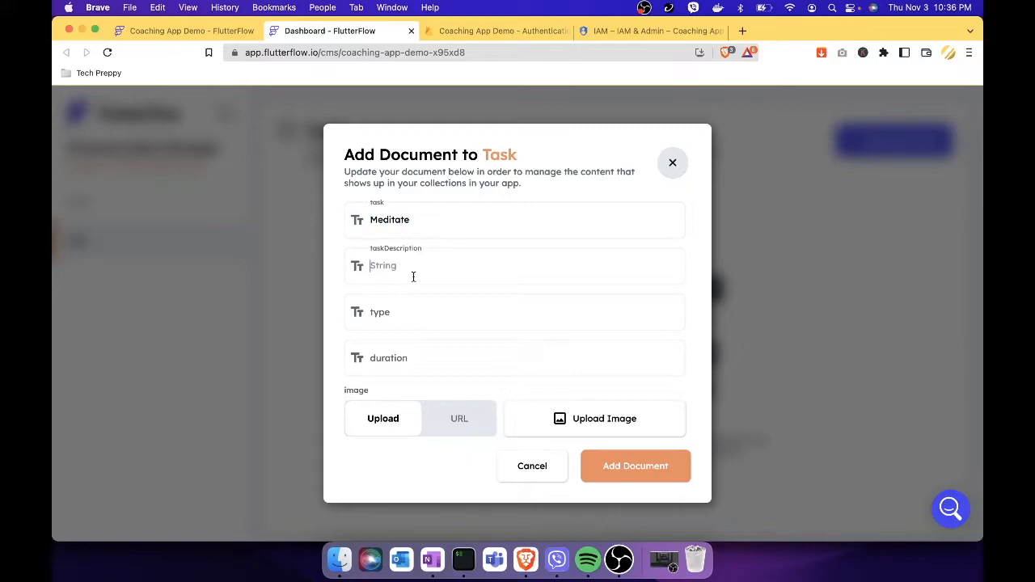
text(Meditate)
text( your)
key(BackSpace)
key(BackSpace)
key(BackSpace)
text(elp your mind and body relax)
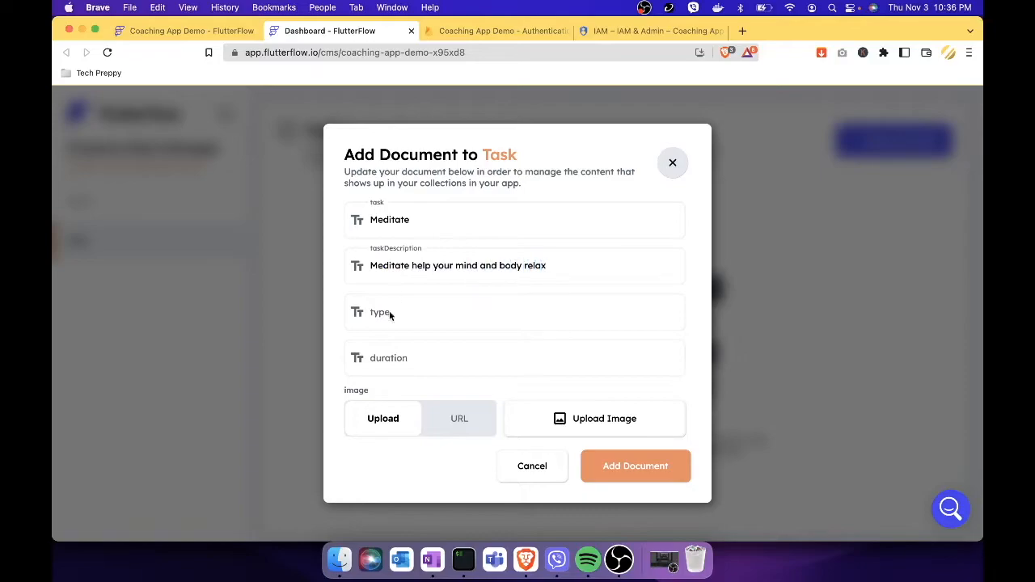
Set the document's type to "video" and duration to "5 mins", and switch its image source to URL
click(407, 319)
text(video)
click(411, 360)
text(5 mins)
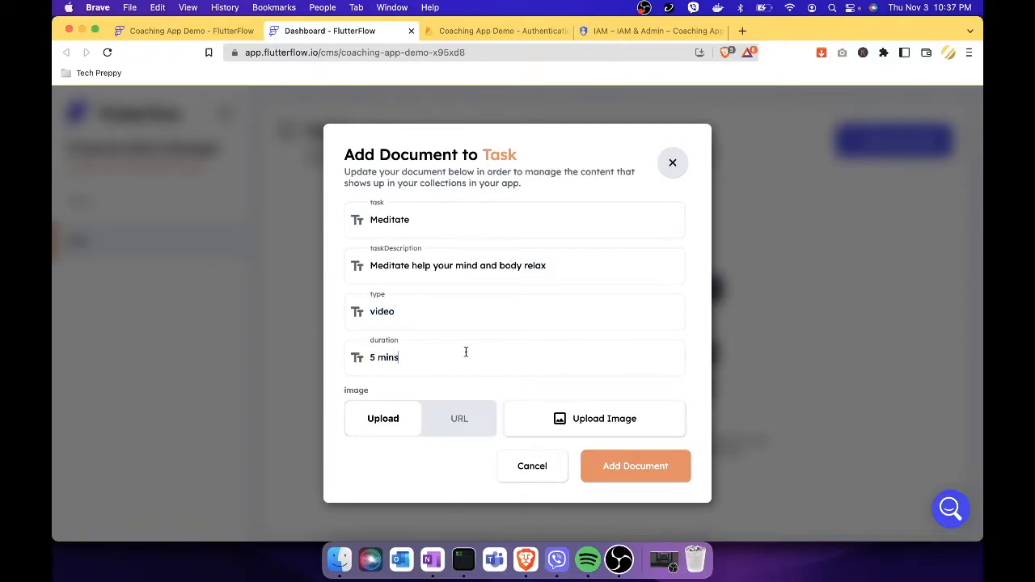
click(457, 421)
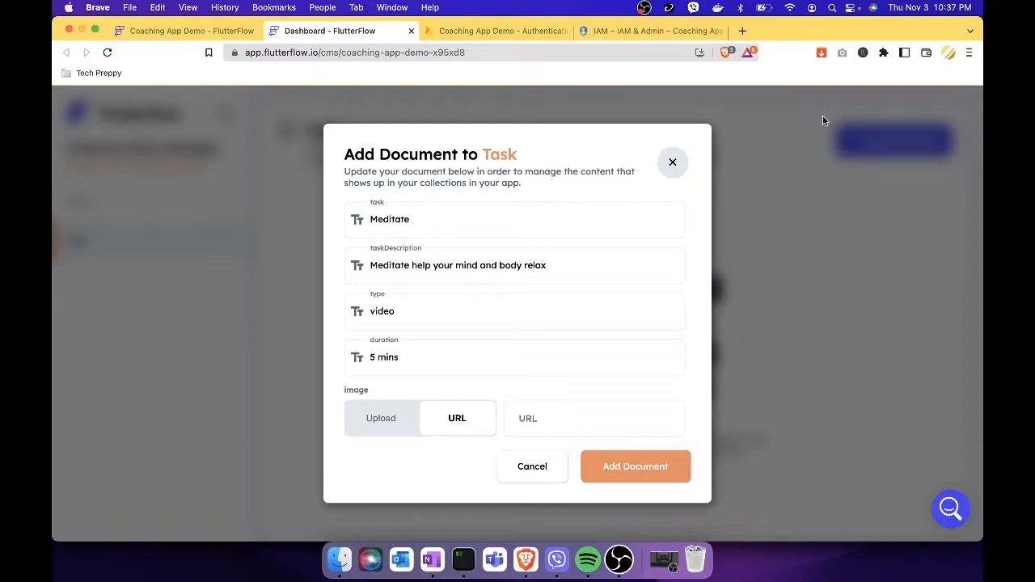
Search Google Images for "meditate" in a new browser tab
click(743, 32)
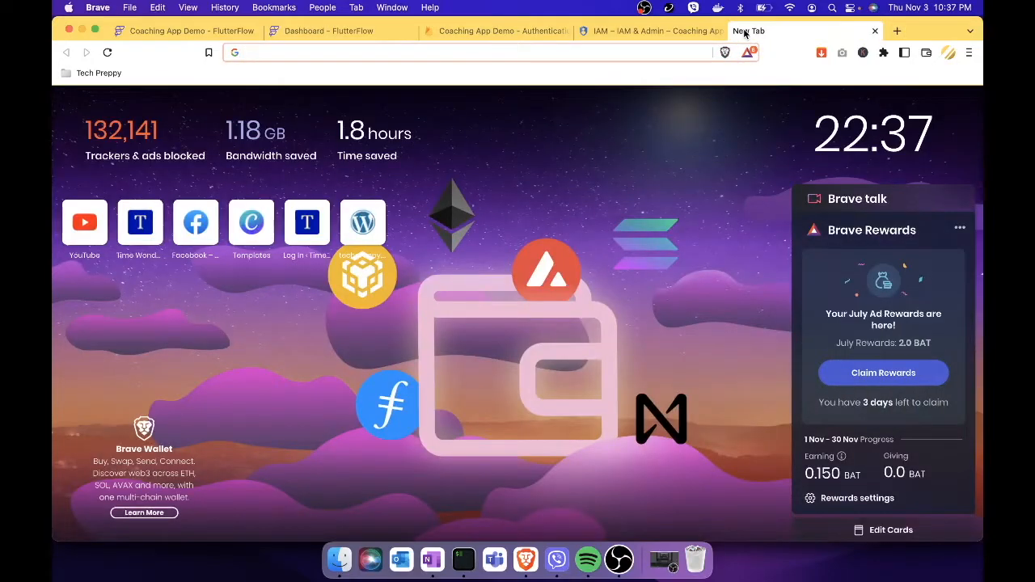
text(me)
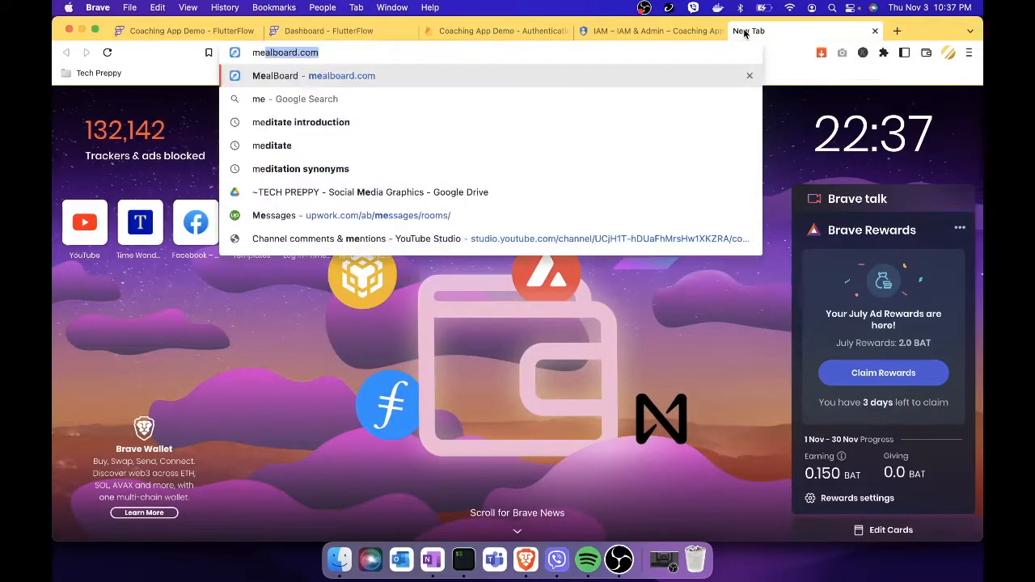
text(ditate)
key(Return)
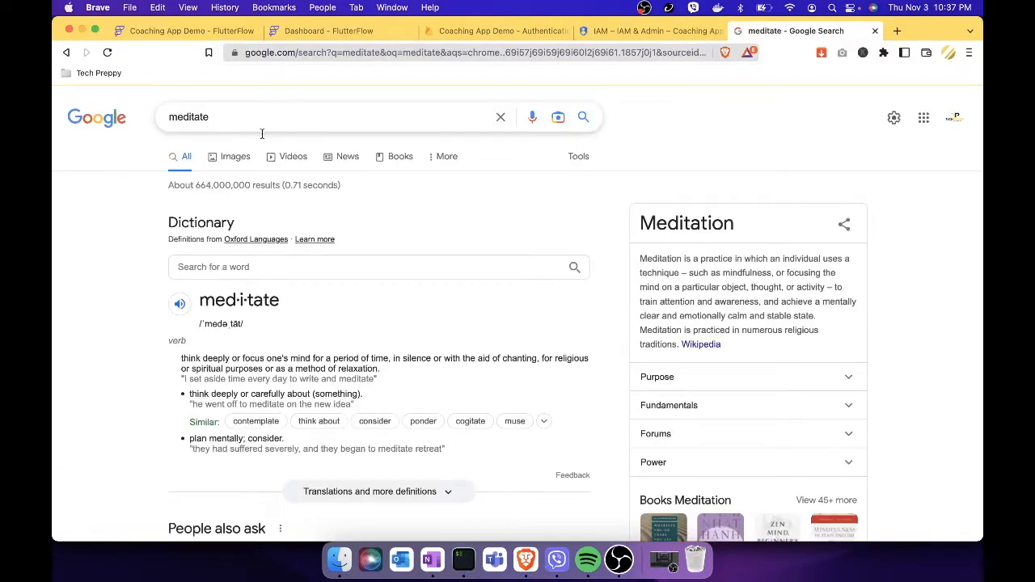
click(234, 158)
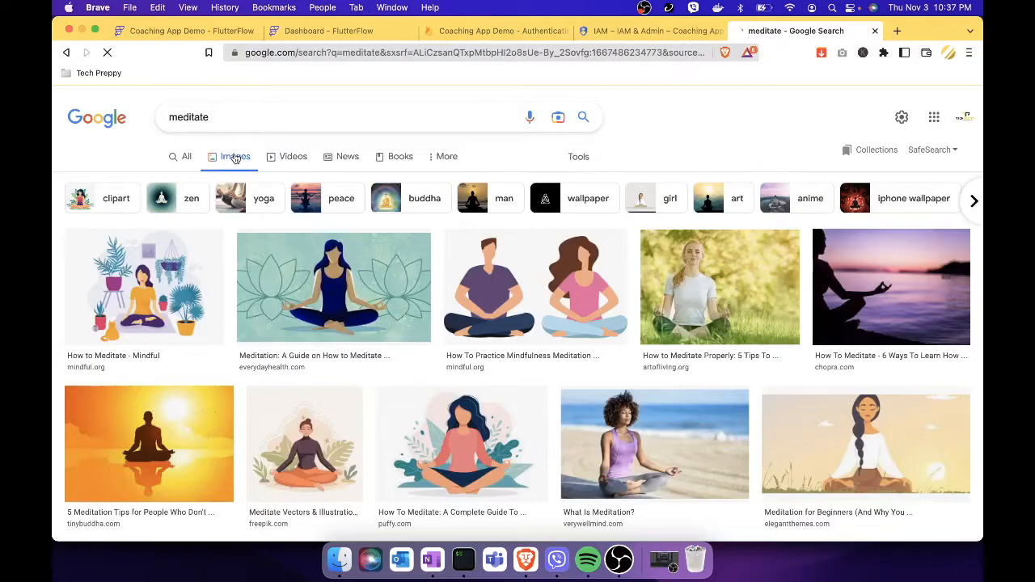
Find the Vox illustration of a meditating figure in a yellow hoodie among the image results and copy its image address
scroll(319, 317, down, 5)
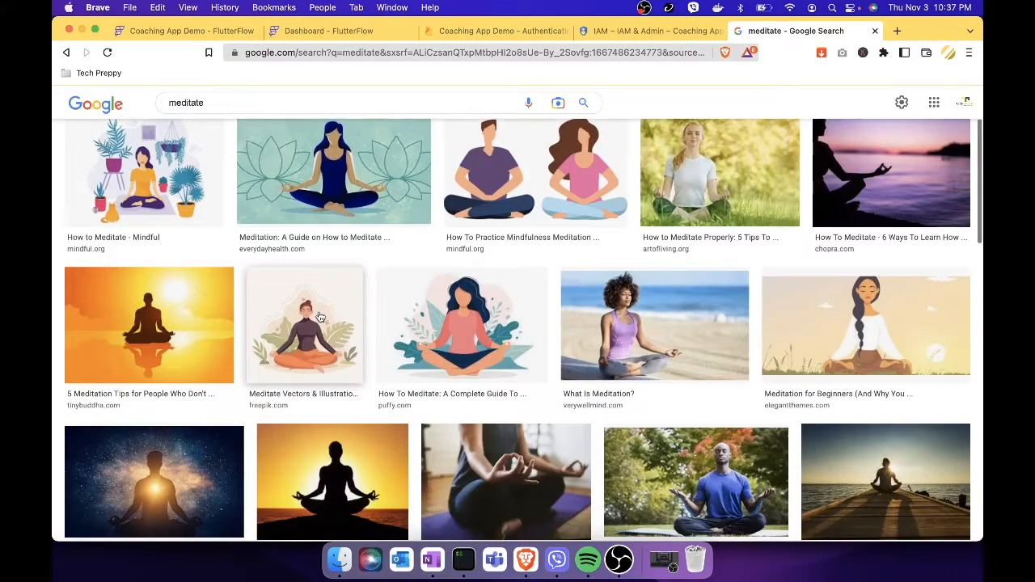
scroll(319, 317, down, 10)
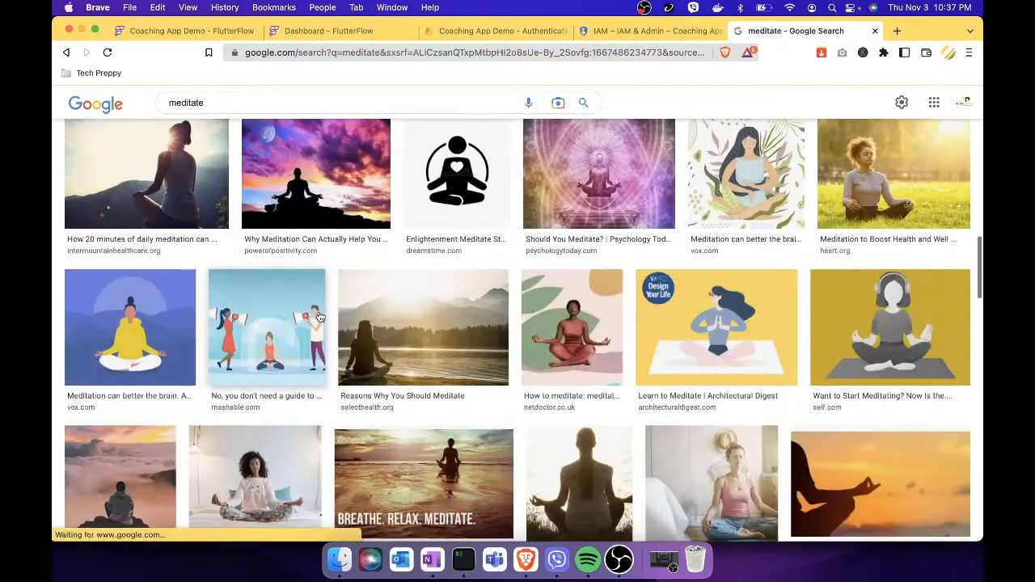
scroll(319, 317, down, 10)
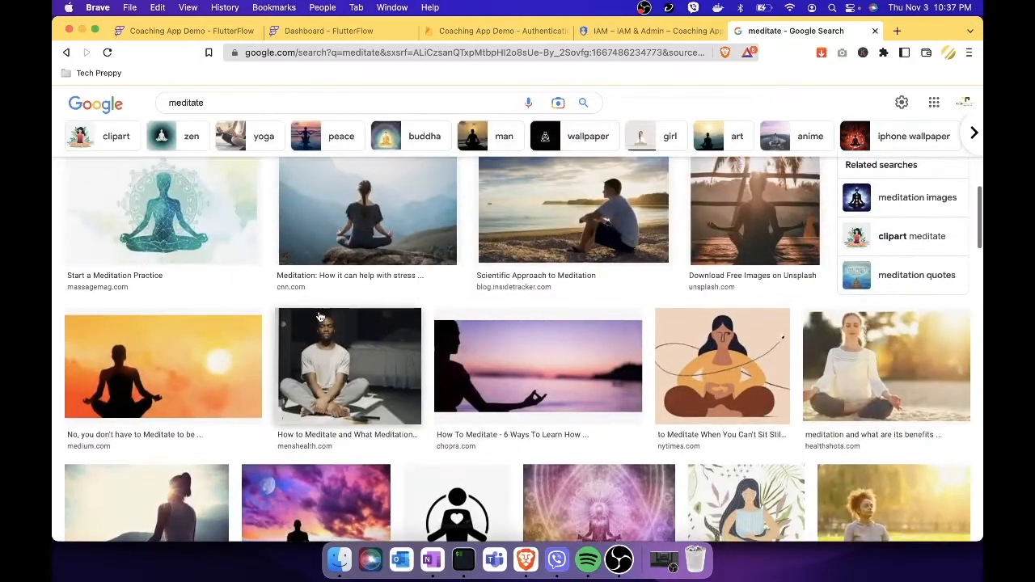
scroll(319, 317, up, 15)
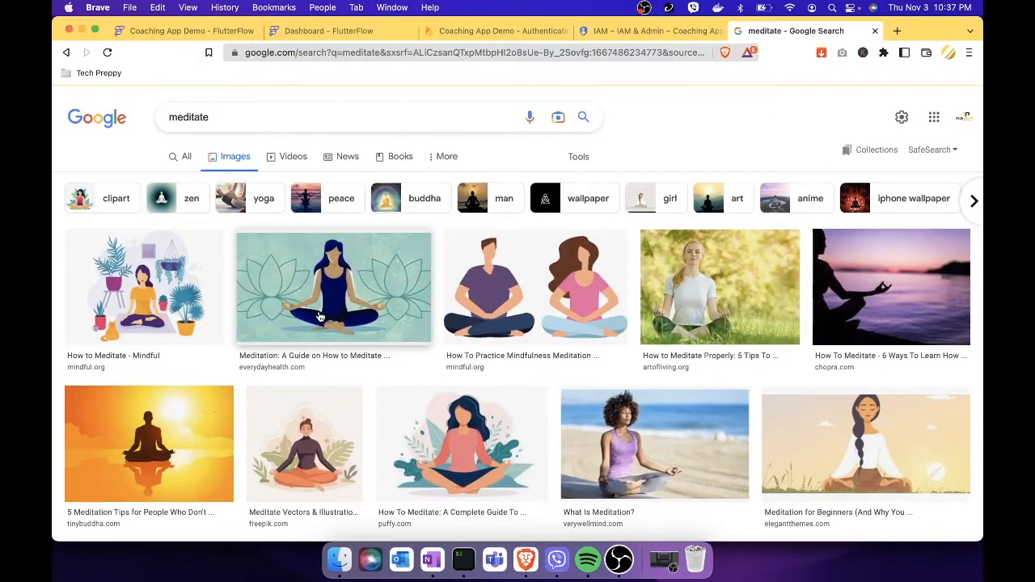
scroll(319, 317, down, 10)
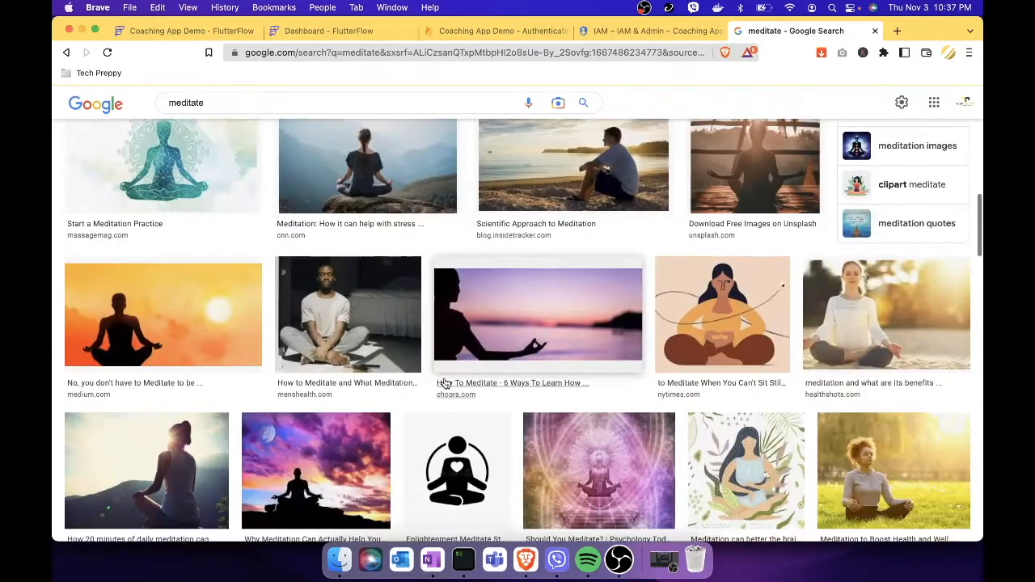
scroll(444, 383, down, 3)
scroll(444, 383, down, 2)
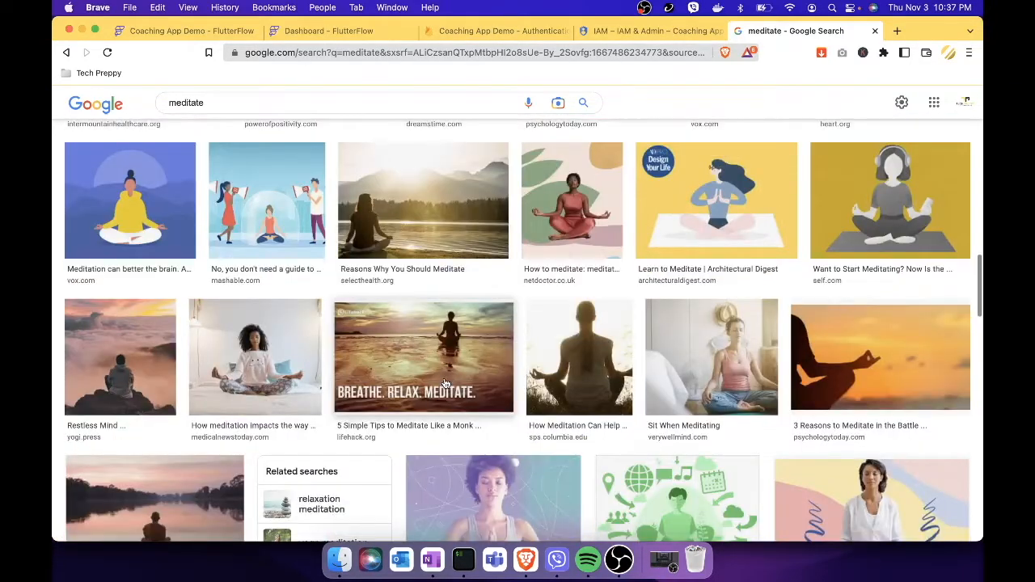
scroll(443, 383, up, 1)
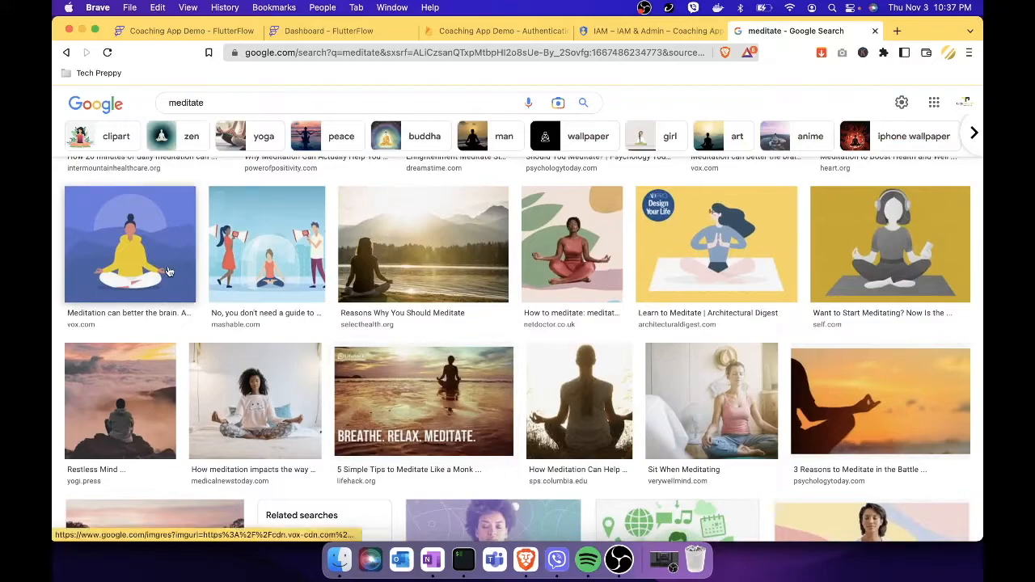
click(168, 271)
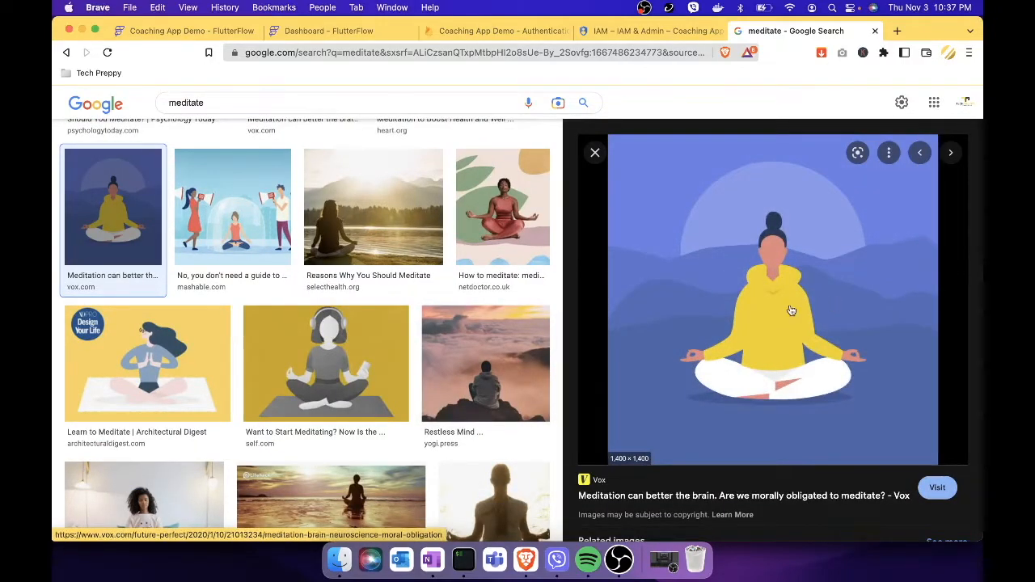
right_click(790, 305)
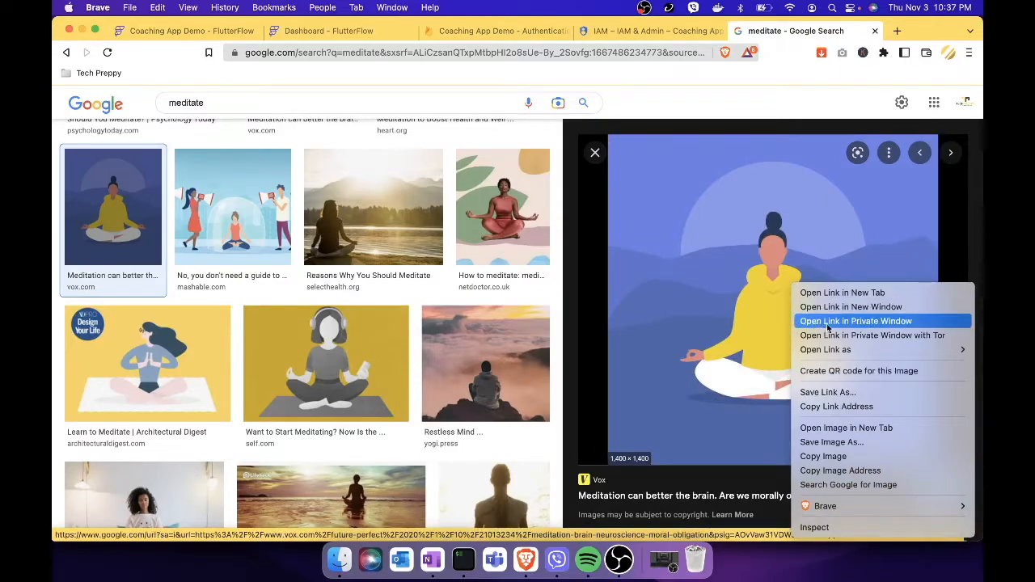
click(842, 470)
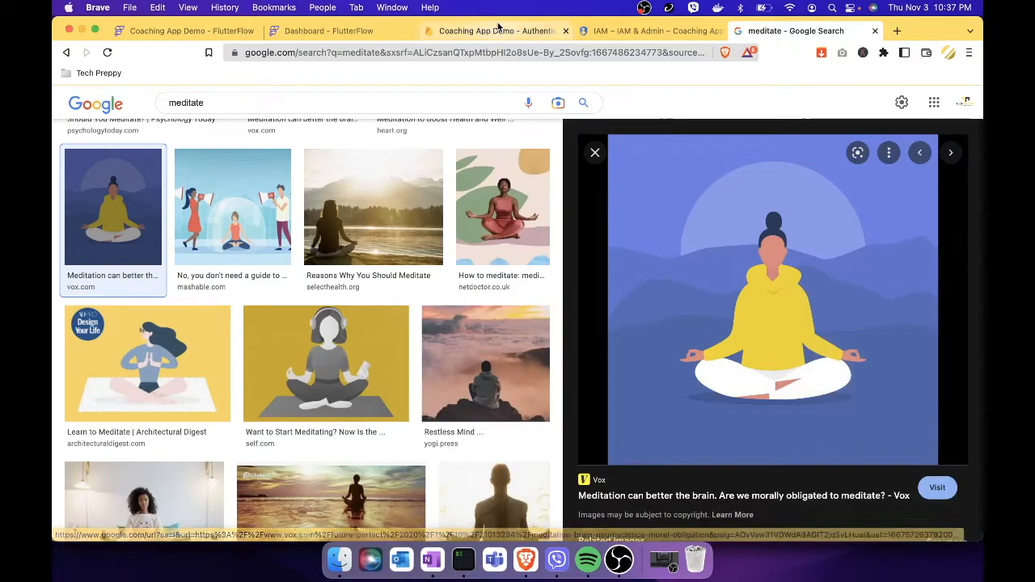
Paste the copied image address as the Meditate document's image URL in the Firestore Data Manager and add the document to Task
click(345, 30)
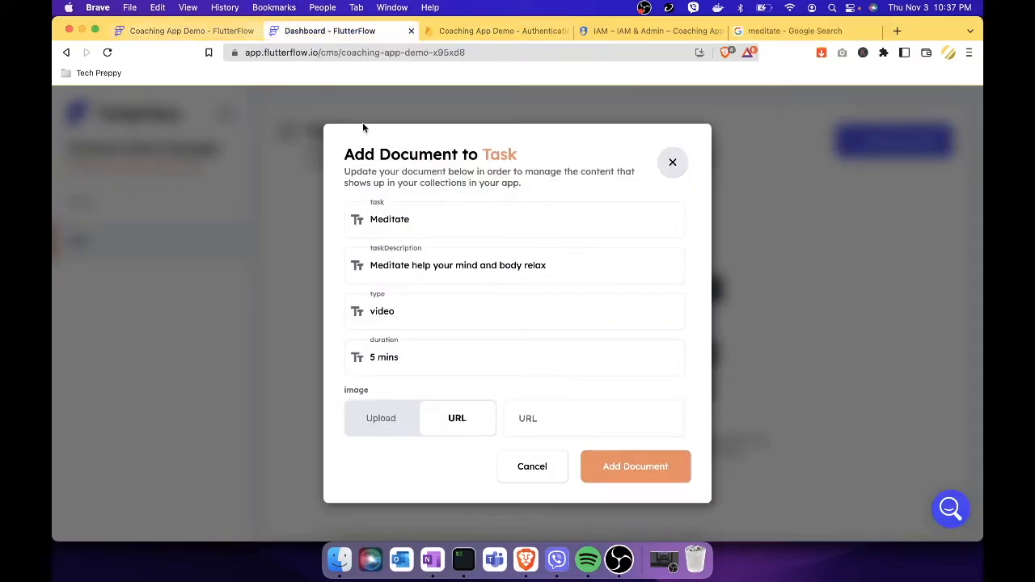
click(563, 420)
text(https://cdn.vox-cdn.com/thumbor/yXImK8fneAvPqBYbtiYW-yVGVW0=/1400x0/filters:no_upscale()/cdn.vox-cdn.com/uploads/chorus_asset/file/19586960/meditation_woman_GettyImages_1126494848.jpg)
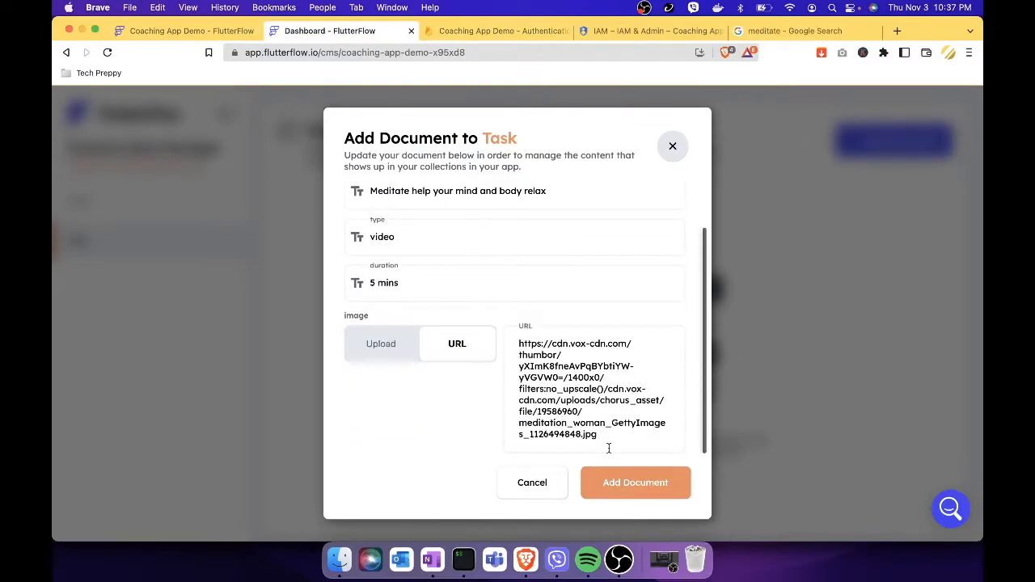
click(628, 490)
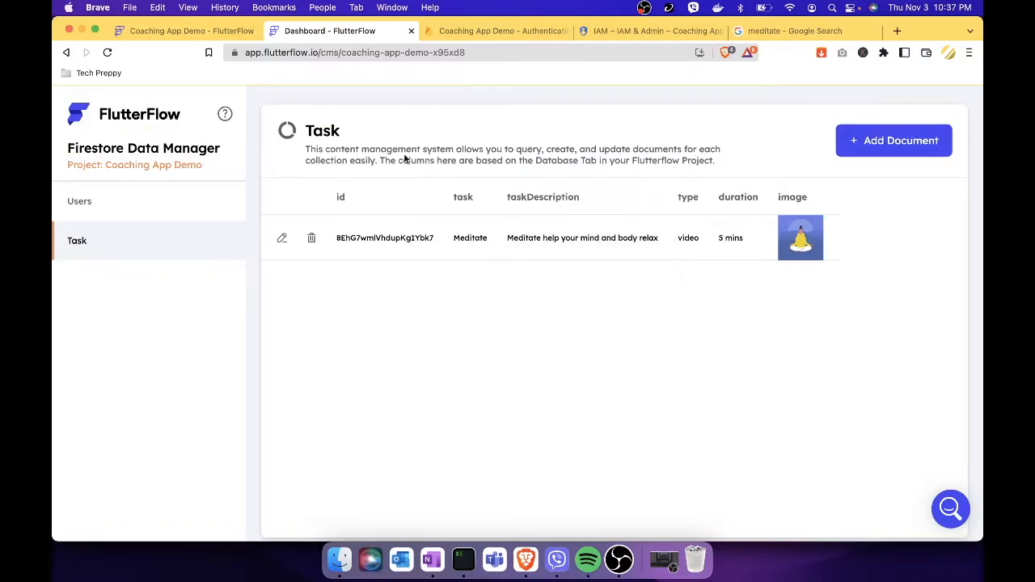
Return to the FlutterFlow project's Dashboard page canvas and examine the add button beside the Trainings heading
click(202, 31)
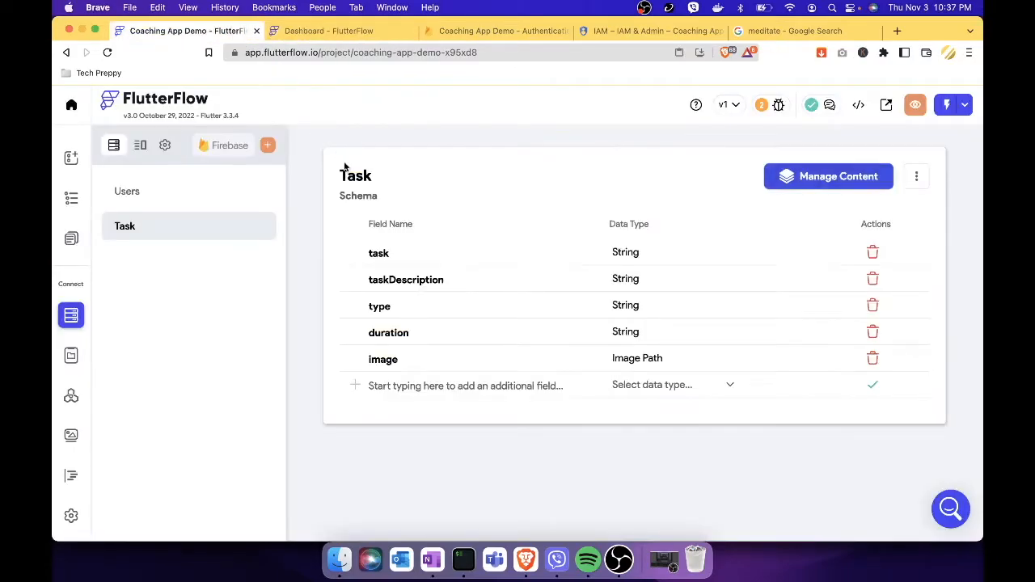
click(71, 162)
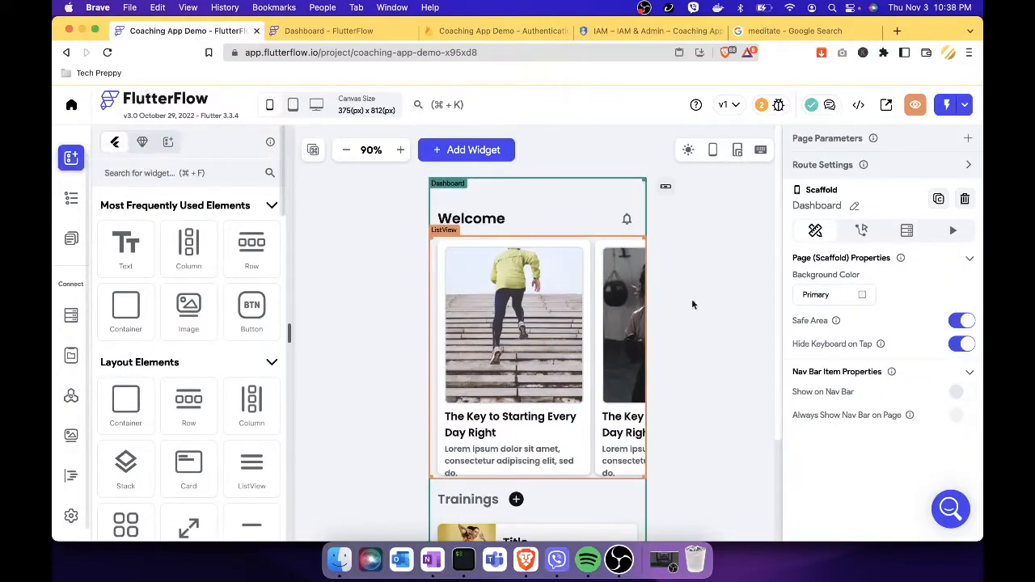
scroll(717, 306, down, 2)
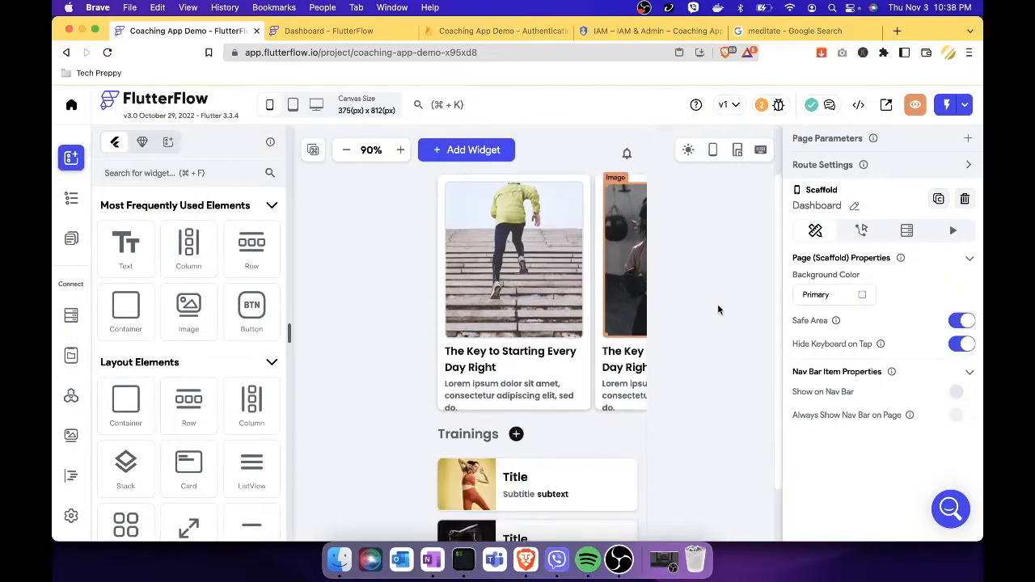
click(517, 434)
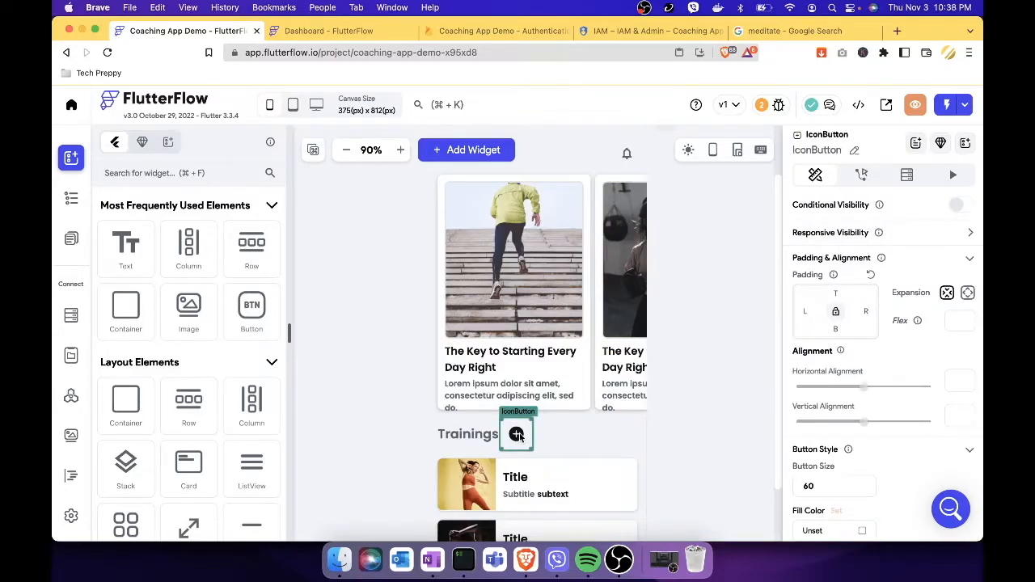
click(712, 435)
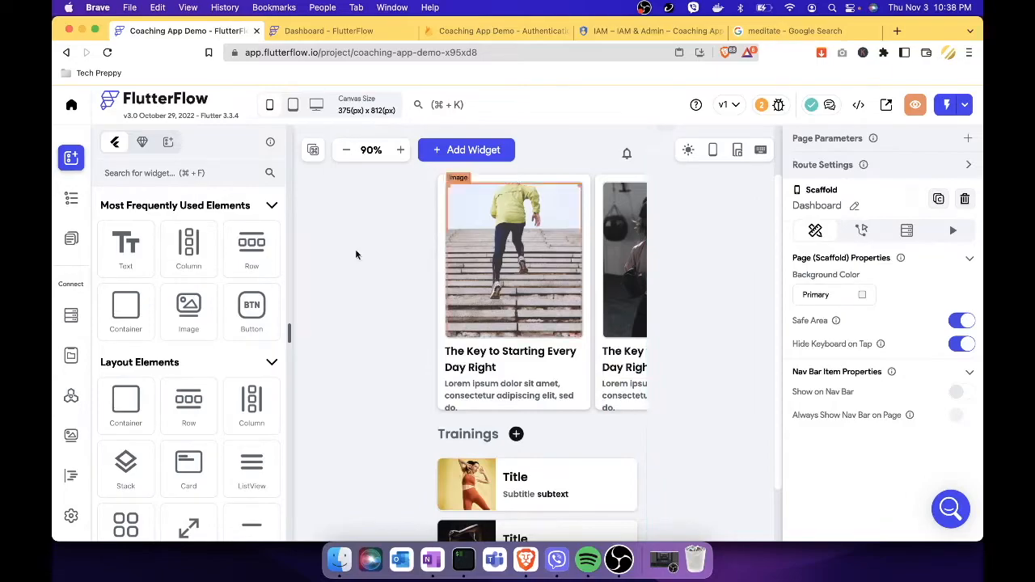
Start creating a new page in the project and name it "Tasks"
click(72, 242)
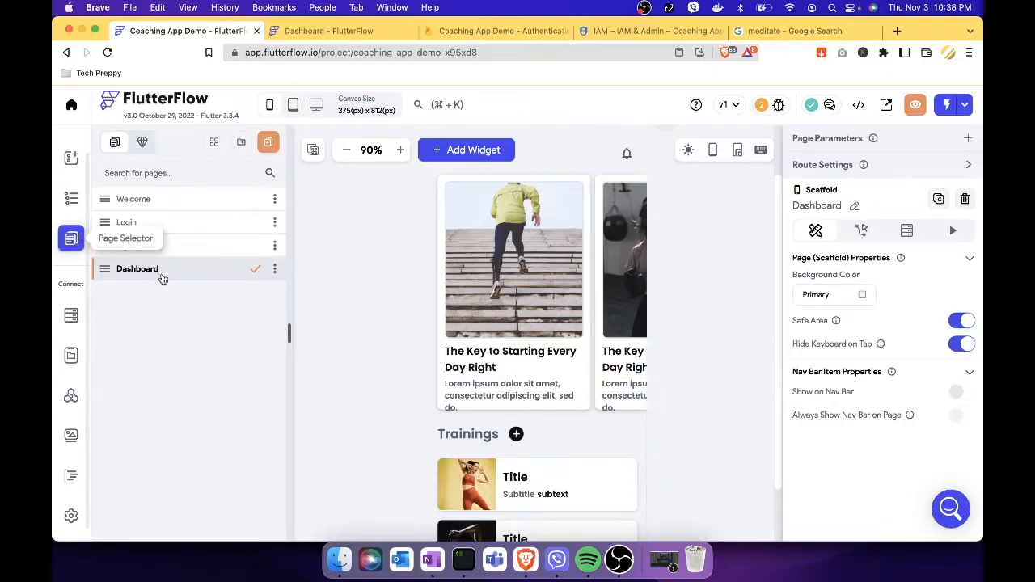
click(269, 144)
click(396, 177)
text(Taks)
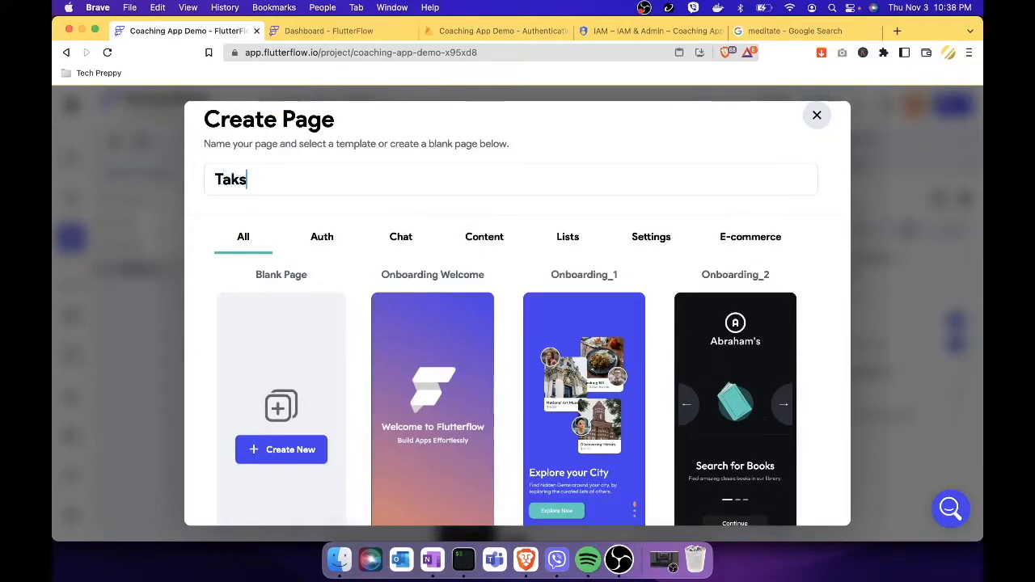
key(BackSpace)
key(BackSpace)
text(sks)
Create the Tasks page from the Product List 2 template in the Lists category, using the project's own theme
click(567, 240)
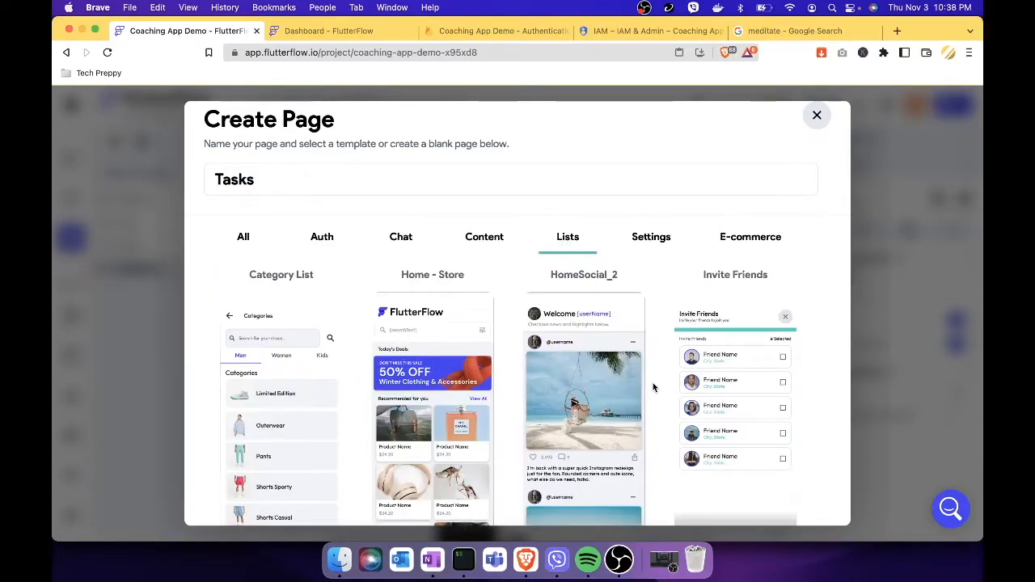
scroll(651, 384, down, 3)
scroll(649, 391, down, 2)
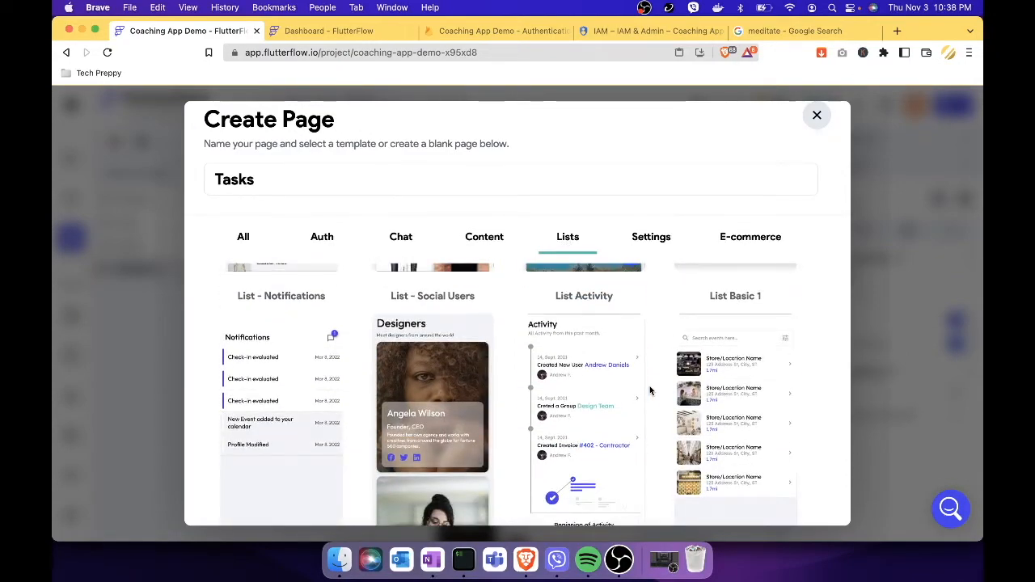
scroll(649, 390, down, 5)
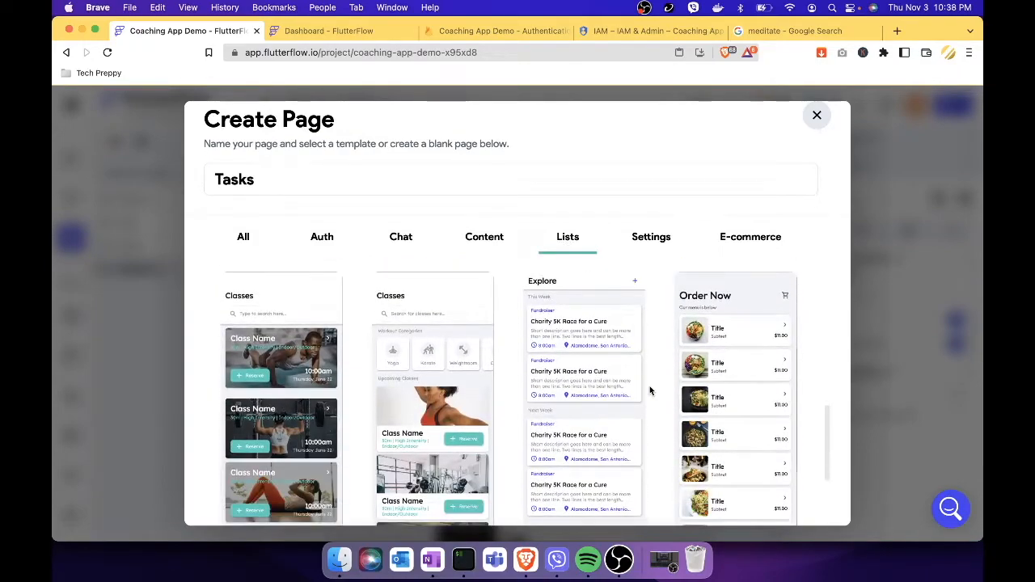
scroll(649, 391, down, 4)
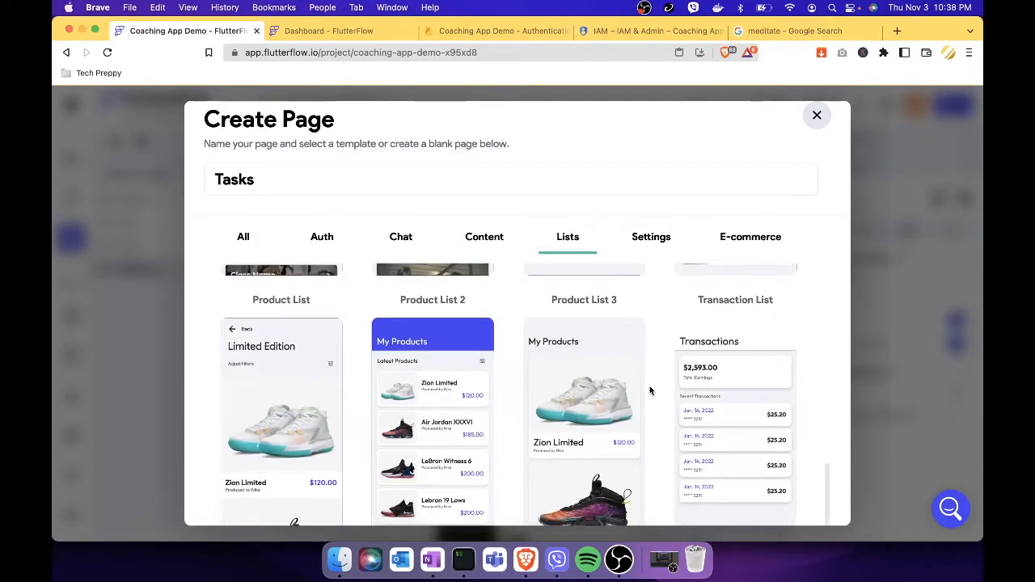
scroll(649, 390, down, 1)
scroll(649, 390, down, 2)
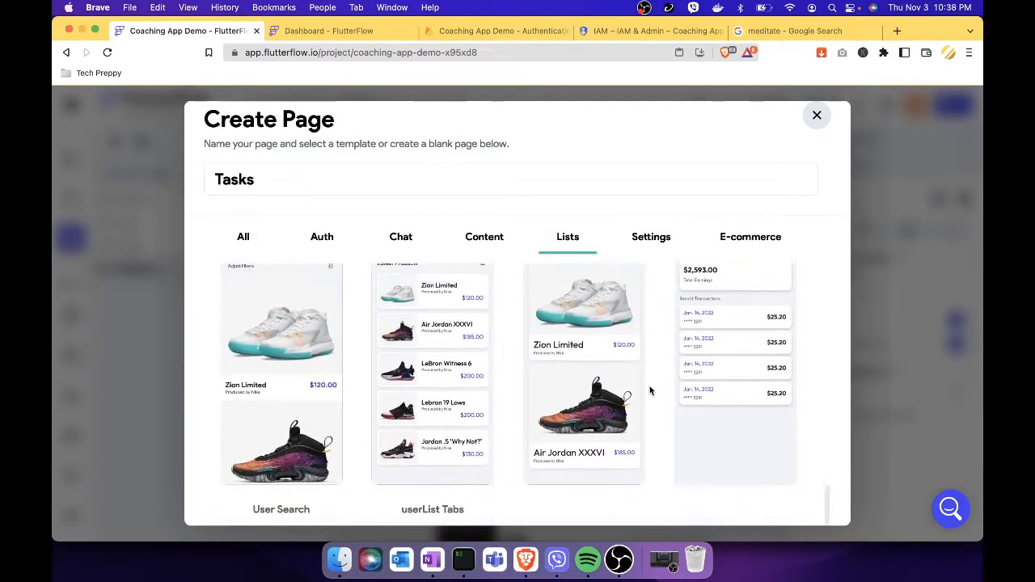
scroll(649, 391, up, 3)
mouse_move(448, 372)
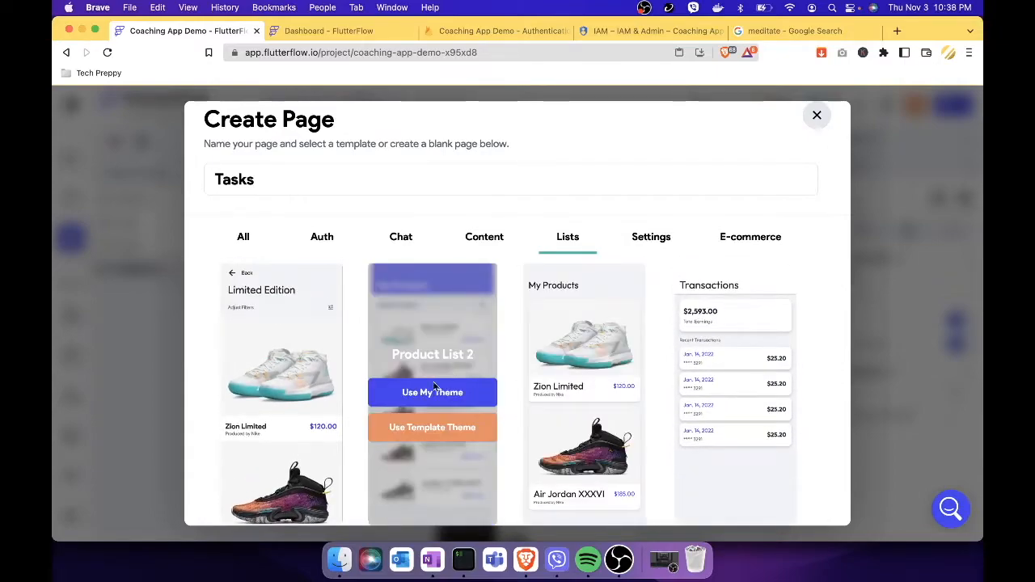
click(440, 393)
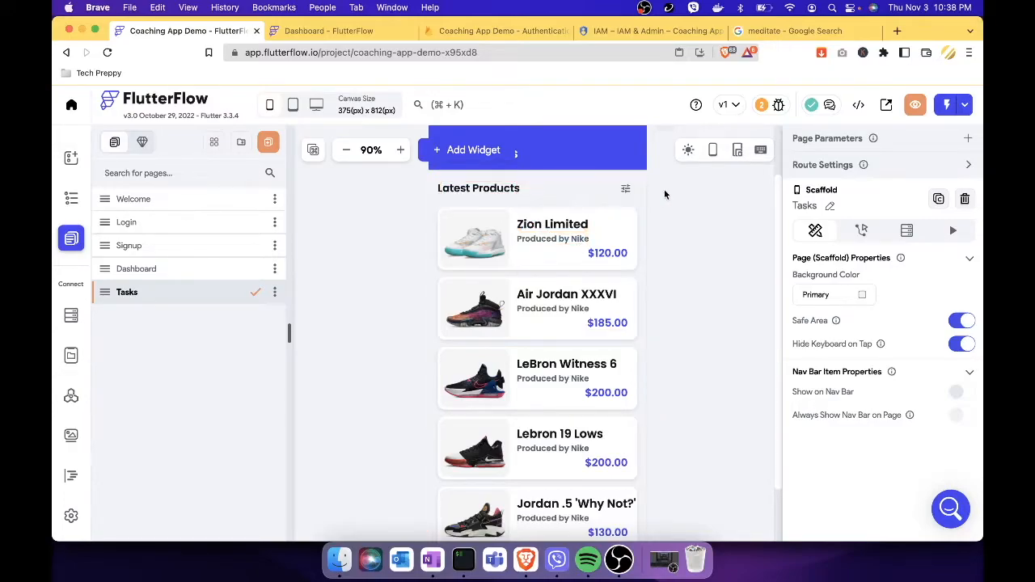
Change the My Products header text on the Tasks page to "Tasks"
scroll(677, 265, down, 2)
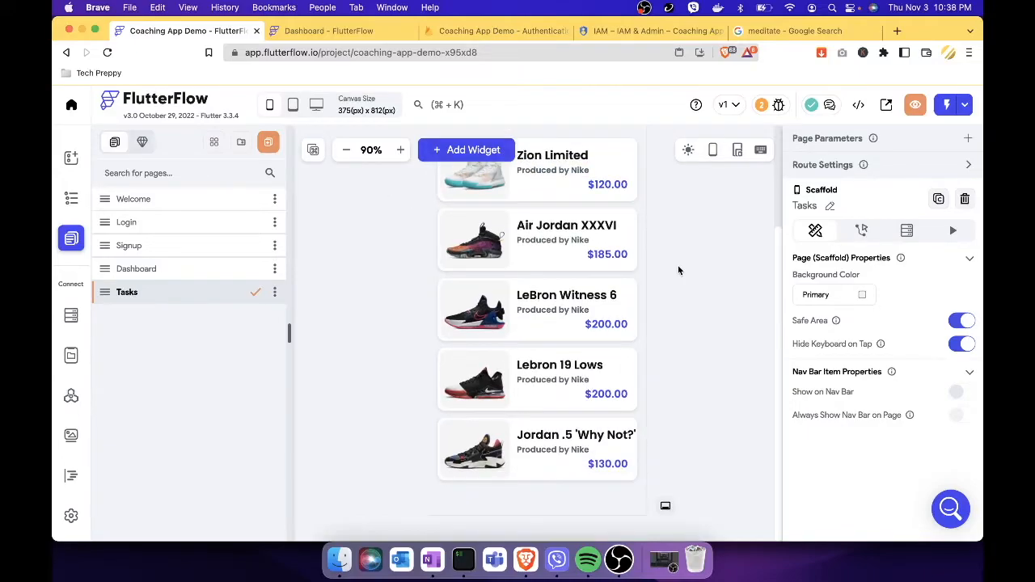
scroll(678, 265, up, 4)
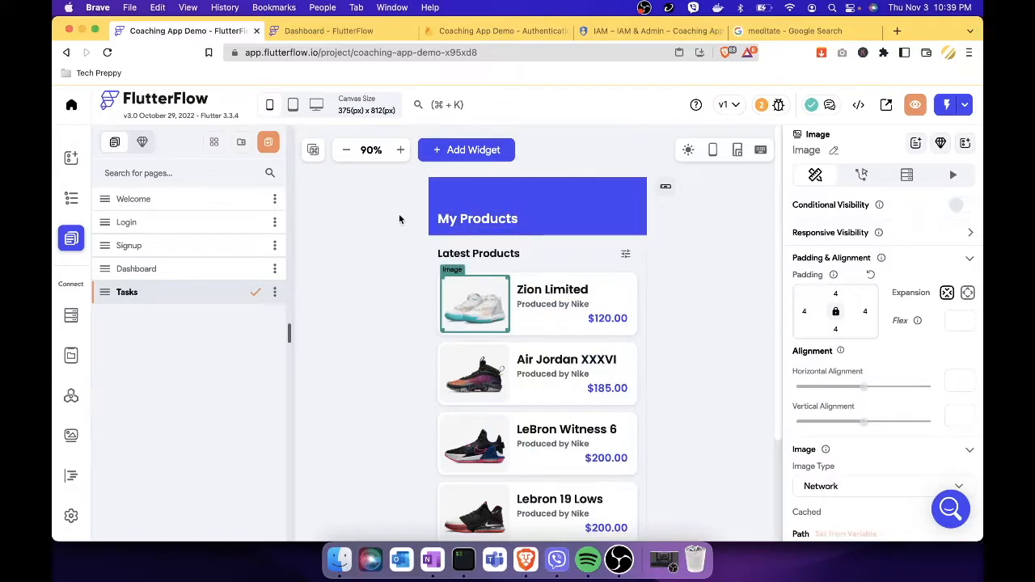
click(480, 217)
drag(852, 220, 717, 215)
key(BackSpace)
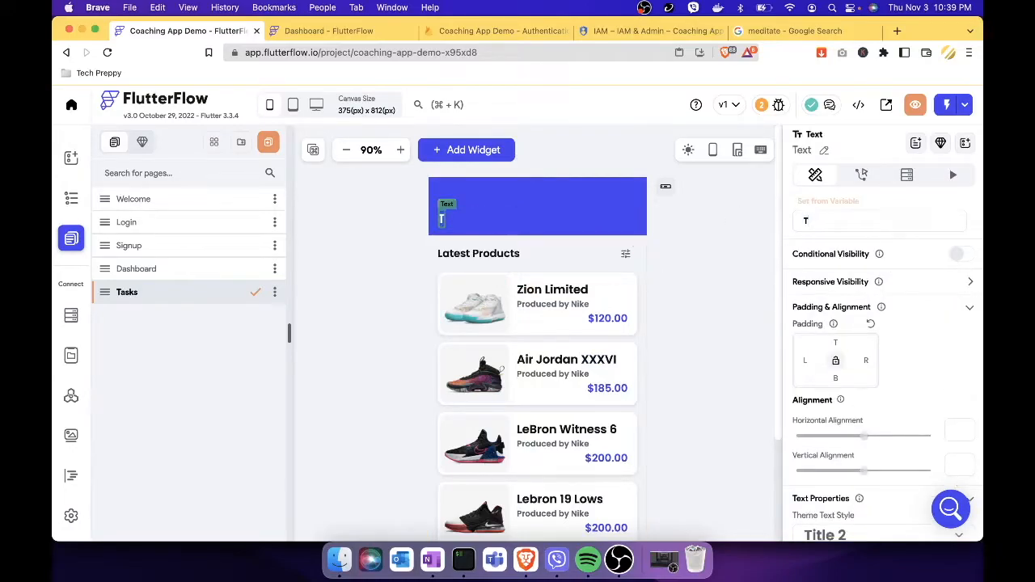
text(Tasks)
Change the Latest Products heading on the Tasks page to "Select Task"
click(485, 253)
click(884, 221)
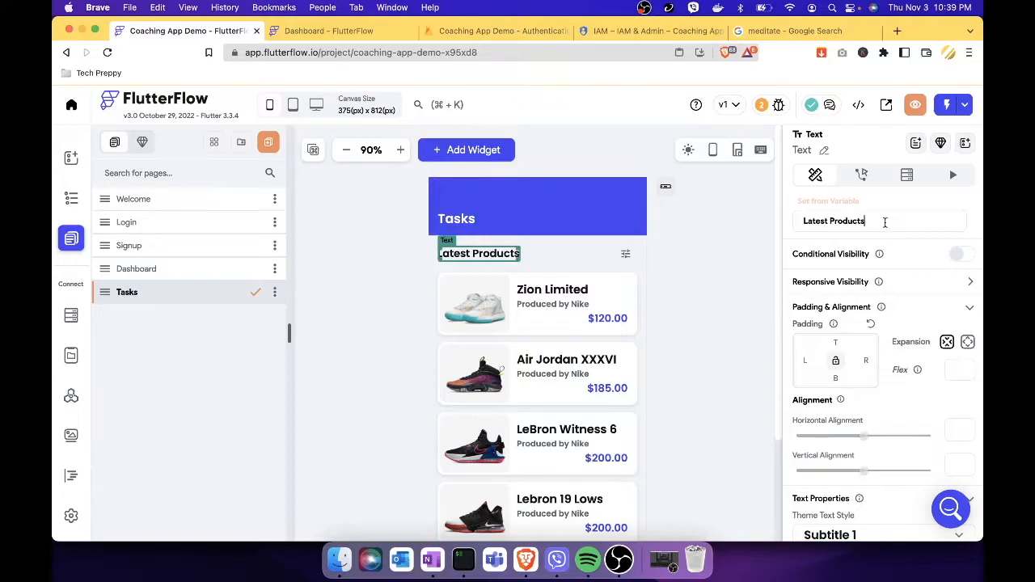
key(super+a)
text(Selec)
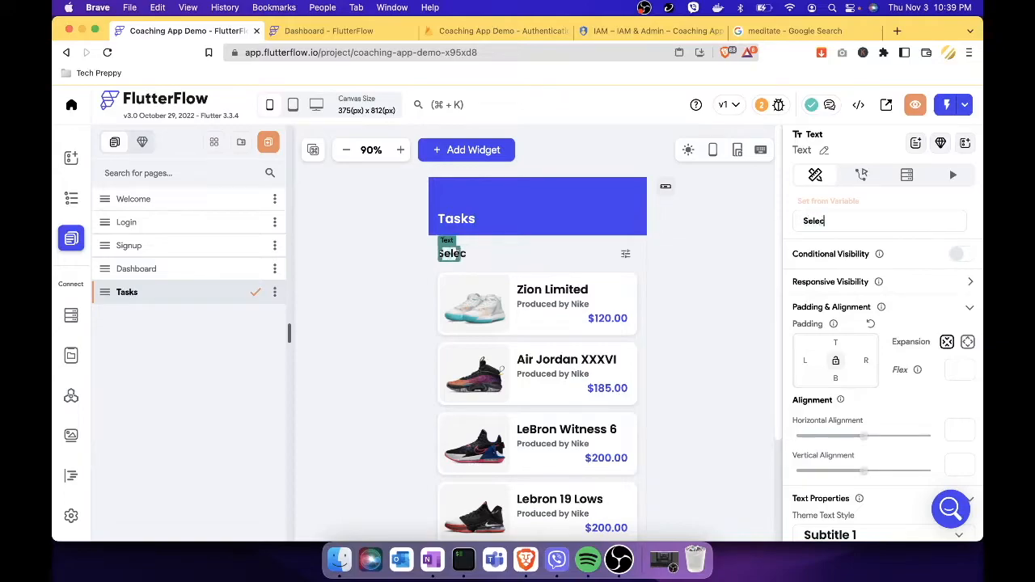
text(t Tasks)
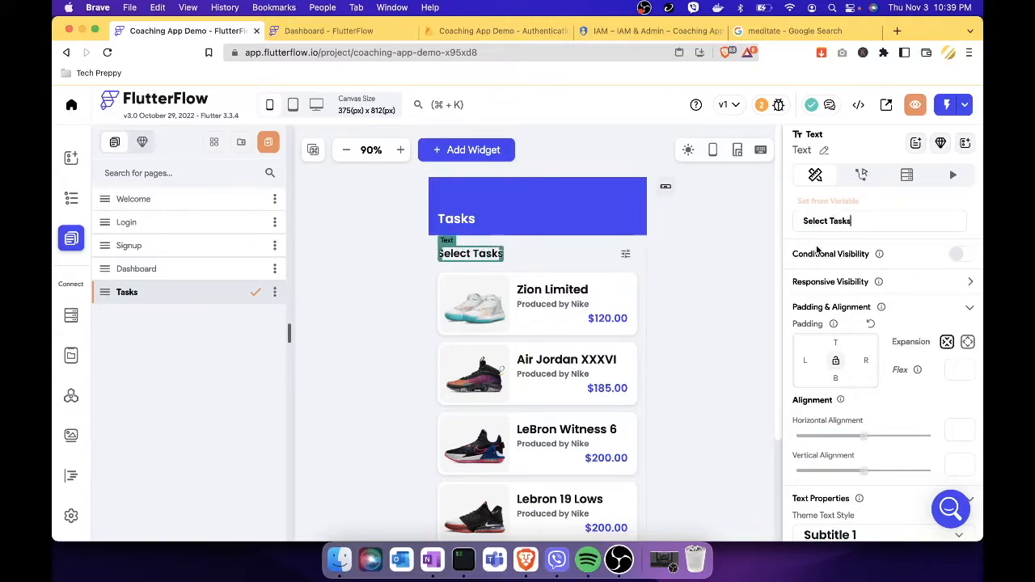
key(BackSpace)
click(706, 275)
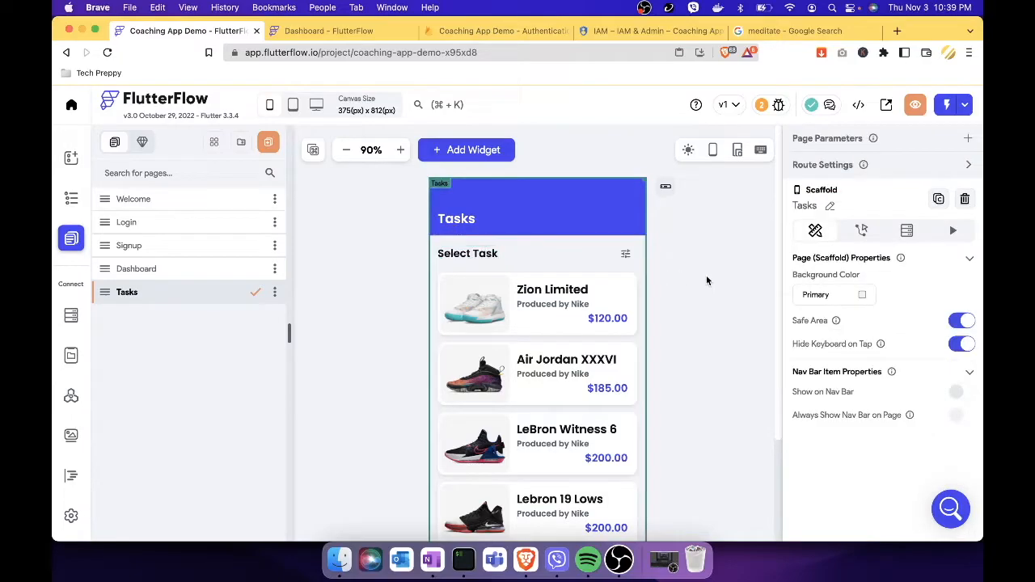
Start a backend query on the product ListView, using the Query Collection type and the Task collection
click(644, 294)
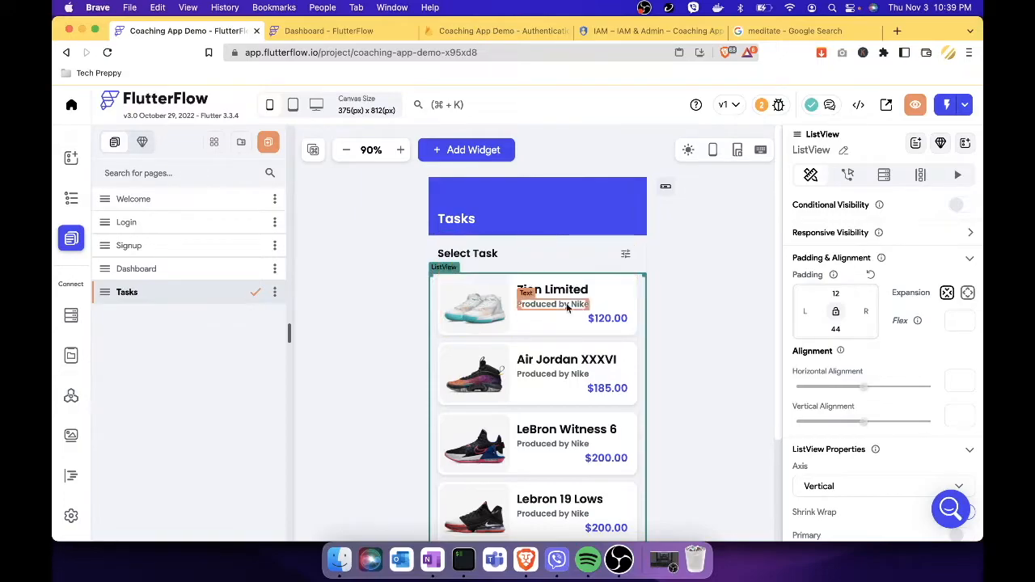
click(630, 313)
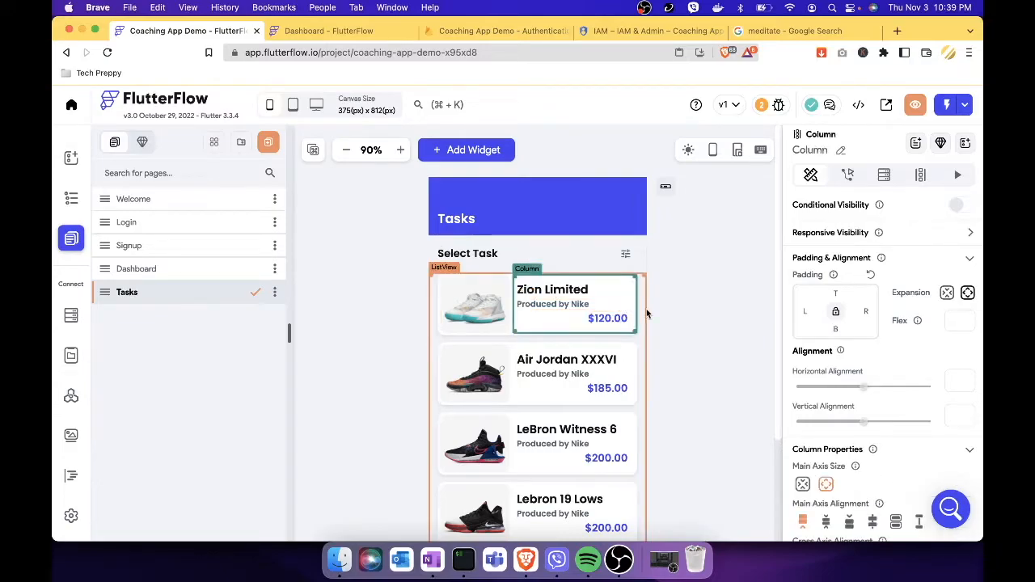
click(72, 203)
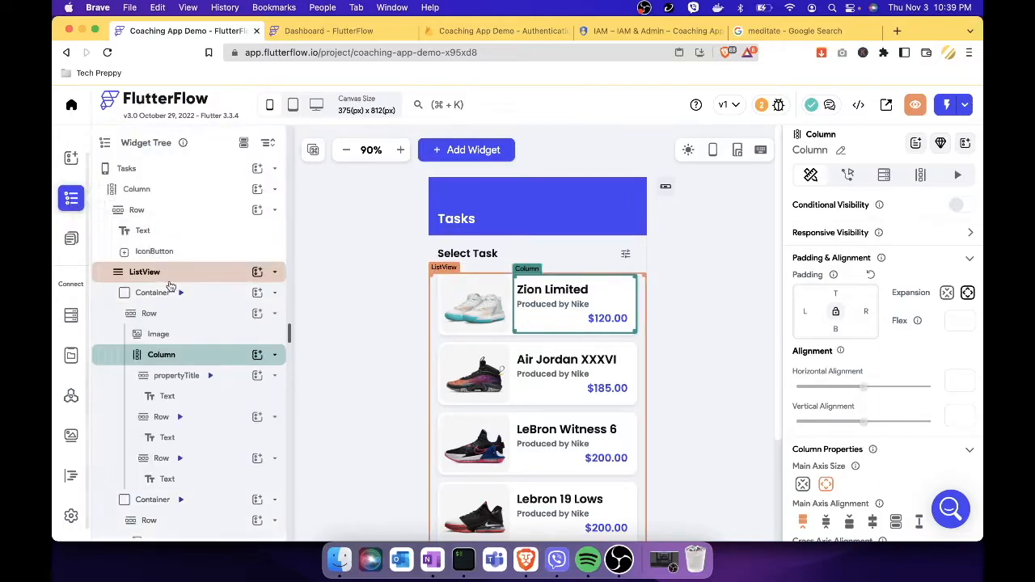
click(211, 273)
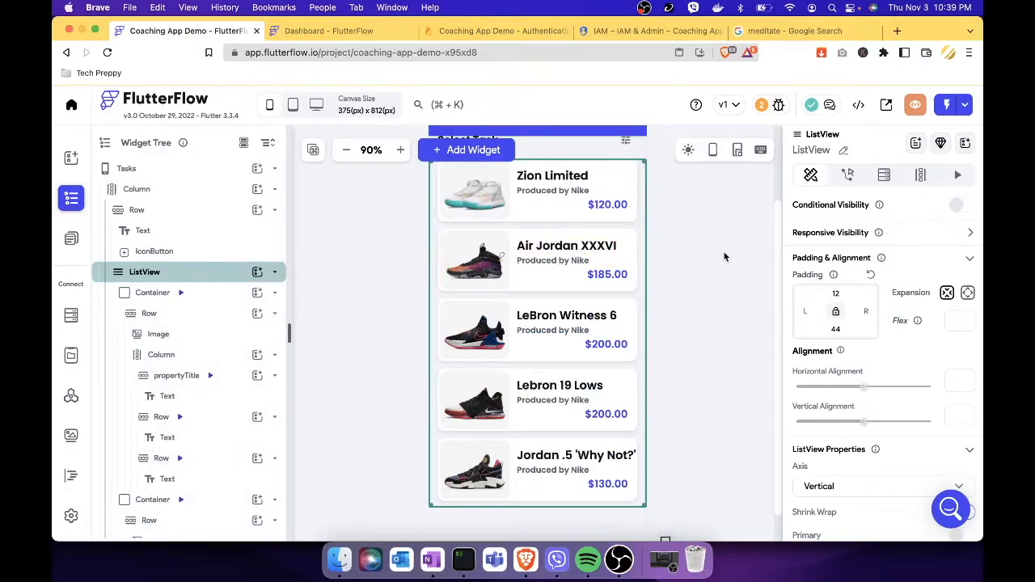
click(883, 175)
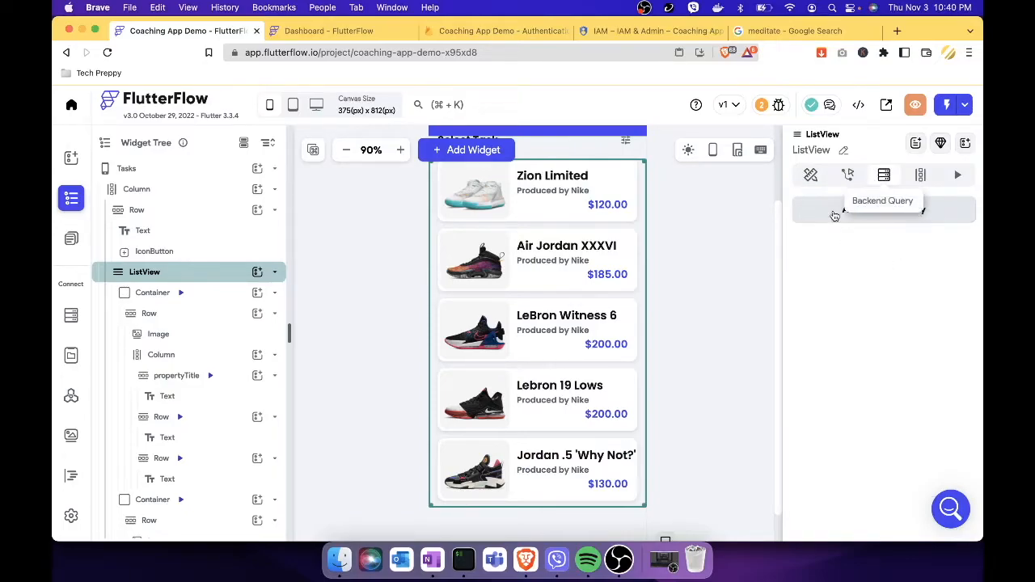
click(880, 212)
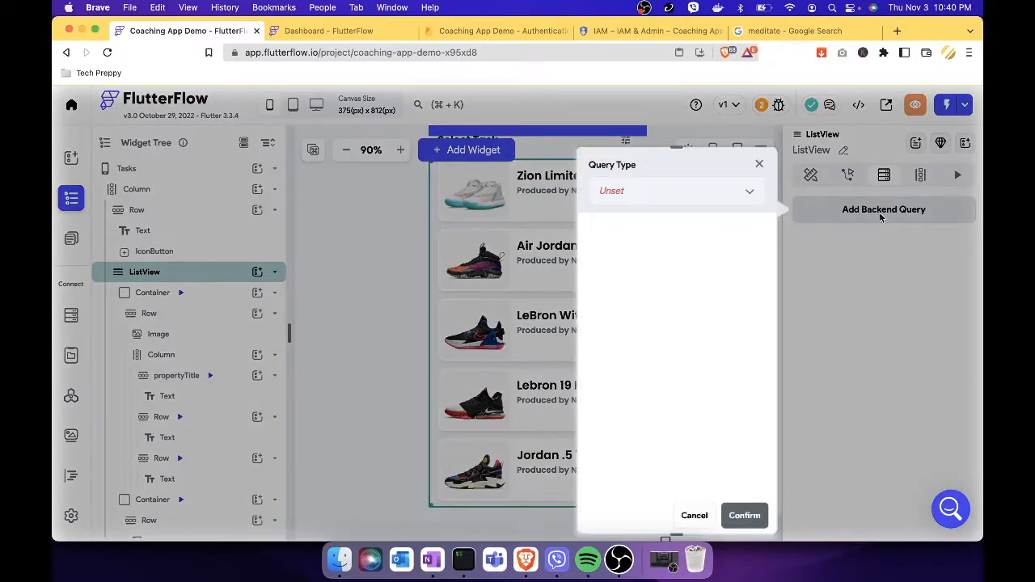
click(745, 194)
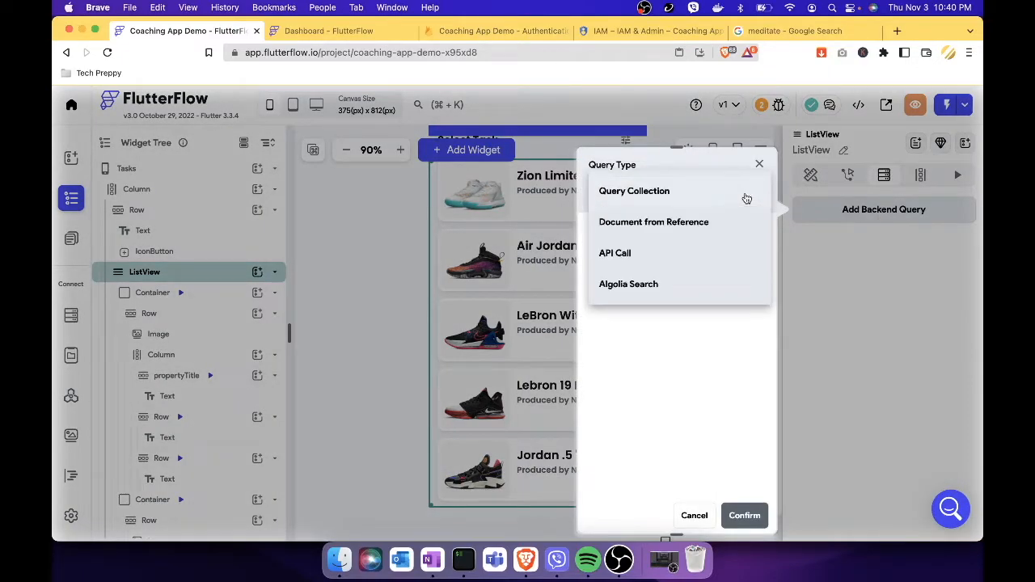
click(661, 193)
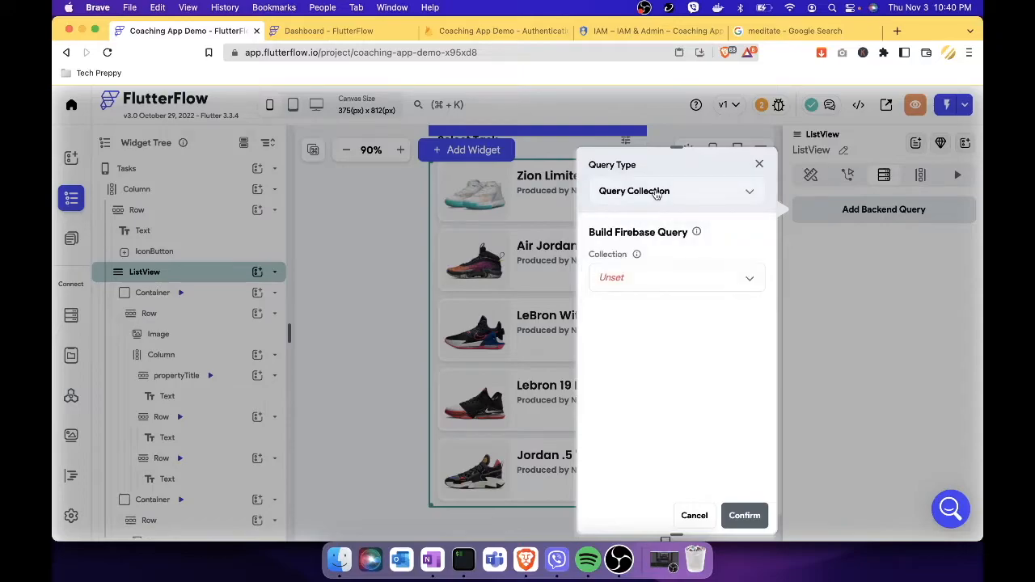
click(746, 281)
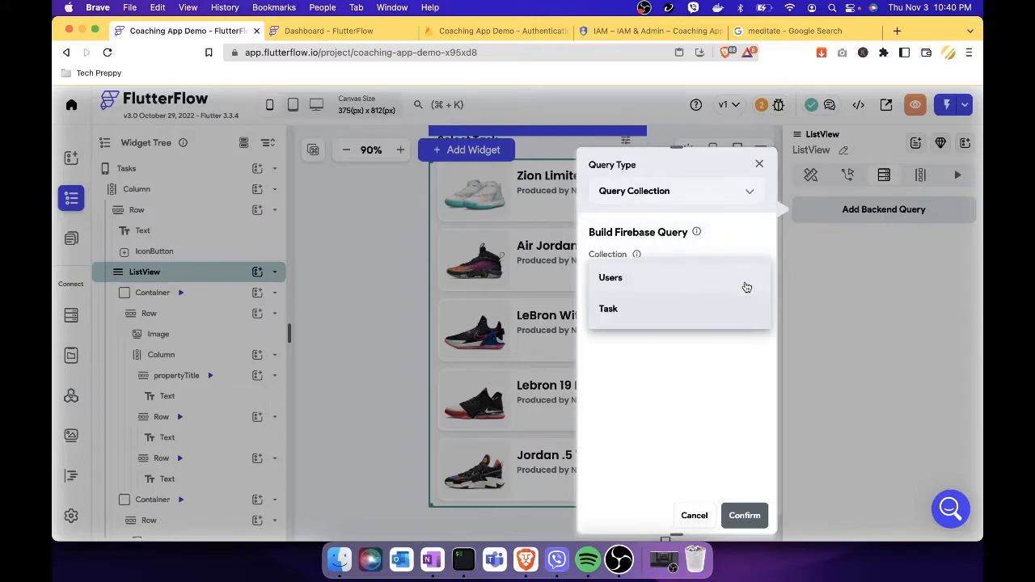
click(609, 310)
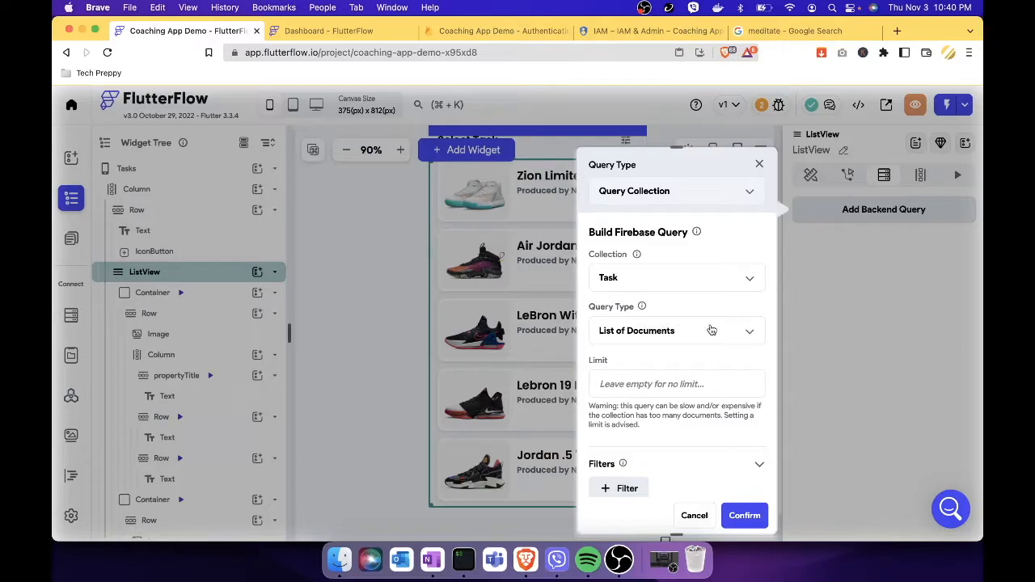
Confirm the ListView's Task query as a list of documents without limit, filters or ordering, and close its settings
scroll(704, 369, down, 3)
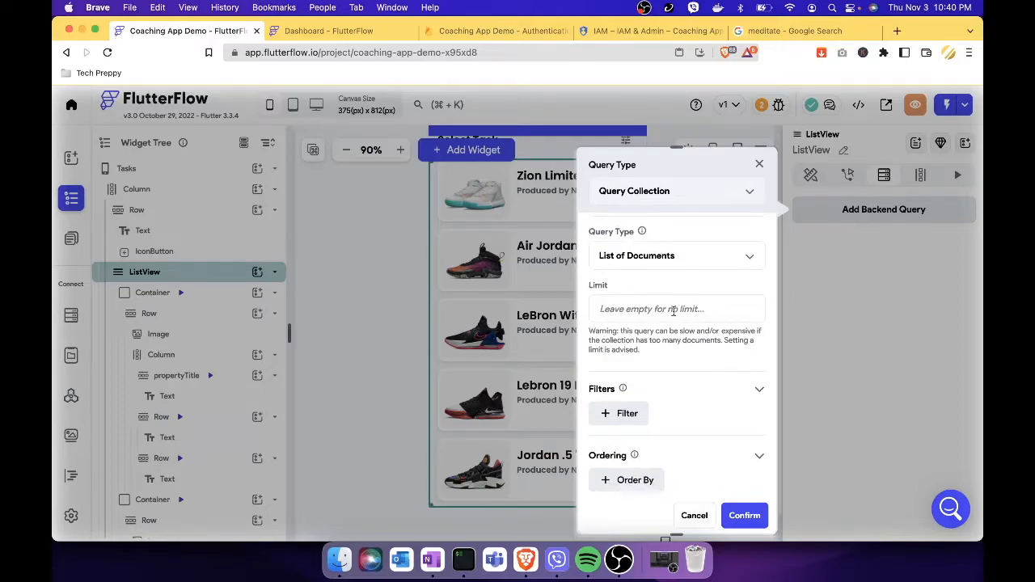
scroll(675, 388, down, 2)
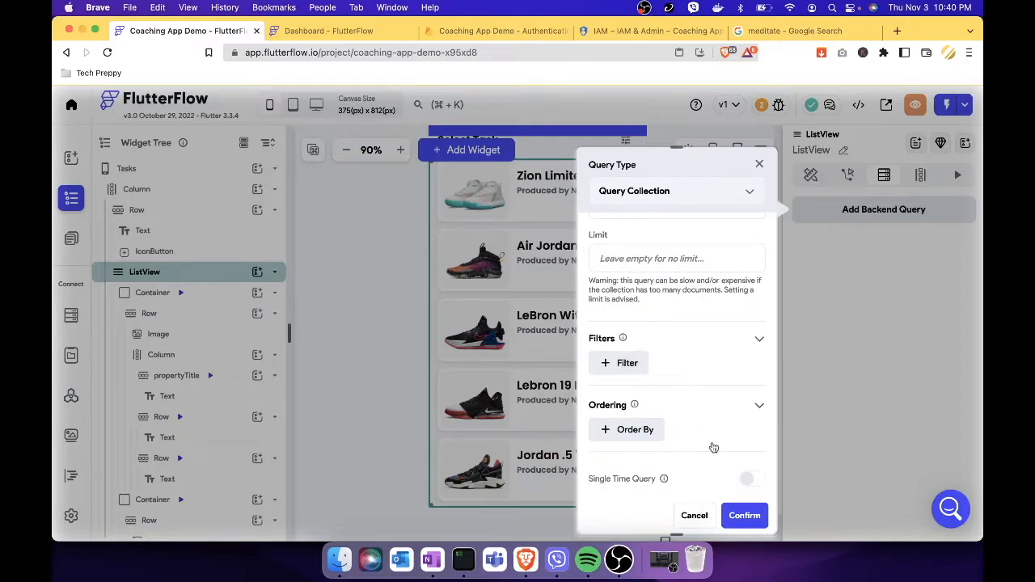
scroll(721, 458, down, 2)
click(752, 517)
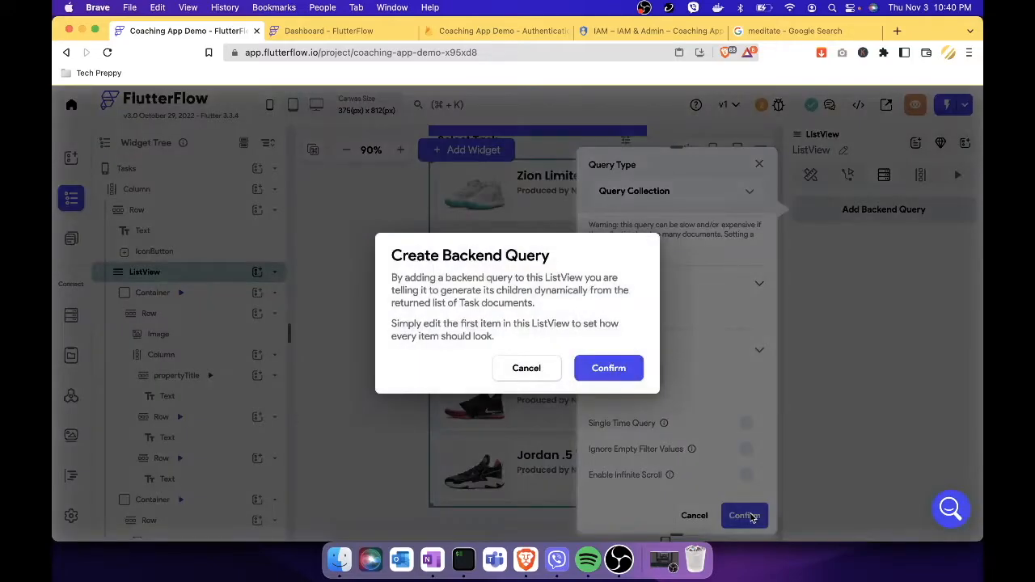
click(619, 370)
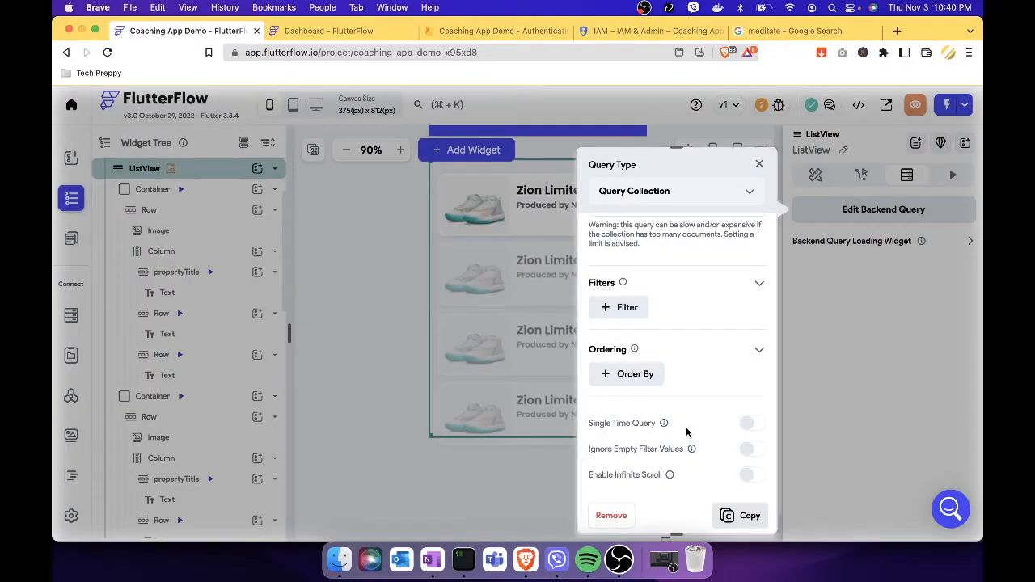
click(760, 166)
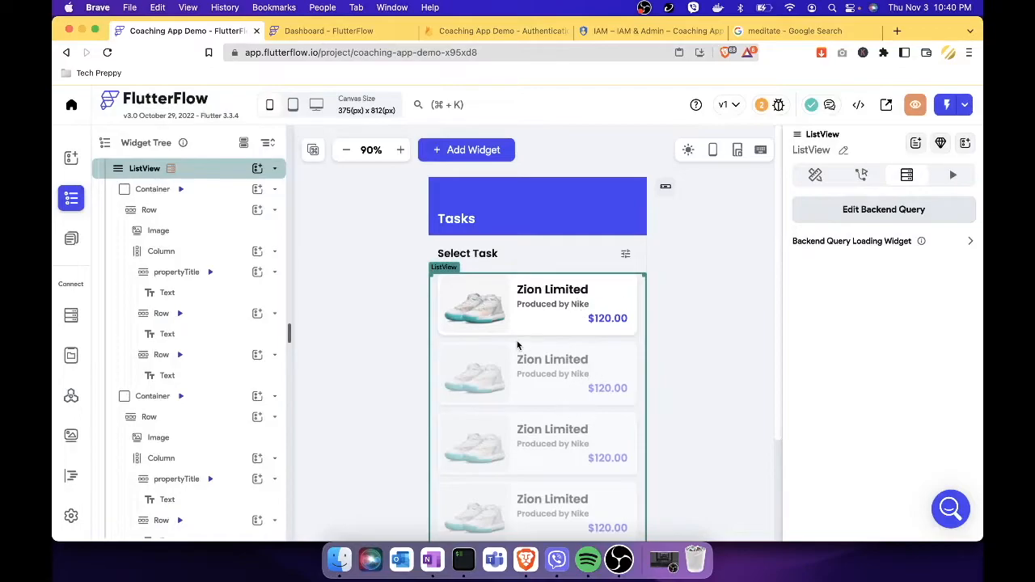
Bind the image path of the first list item to the Task document's image field
click(489, 309)
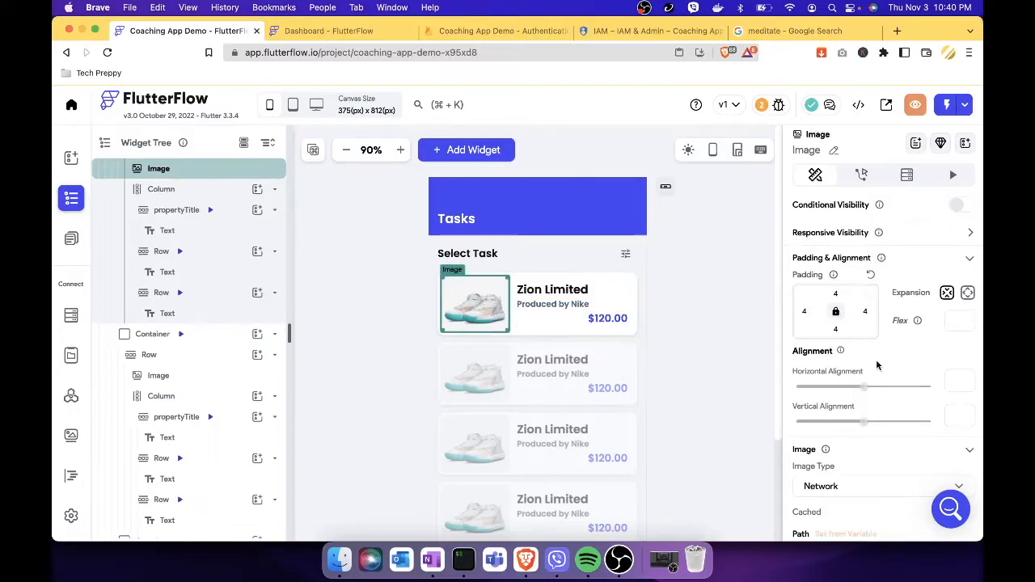
scroll(876, 365, down, 3)
scroll(876, 359, down, 4)
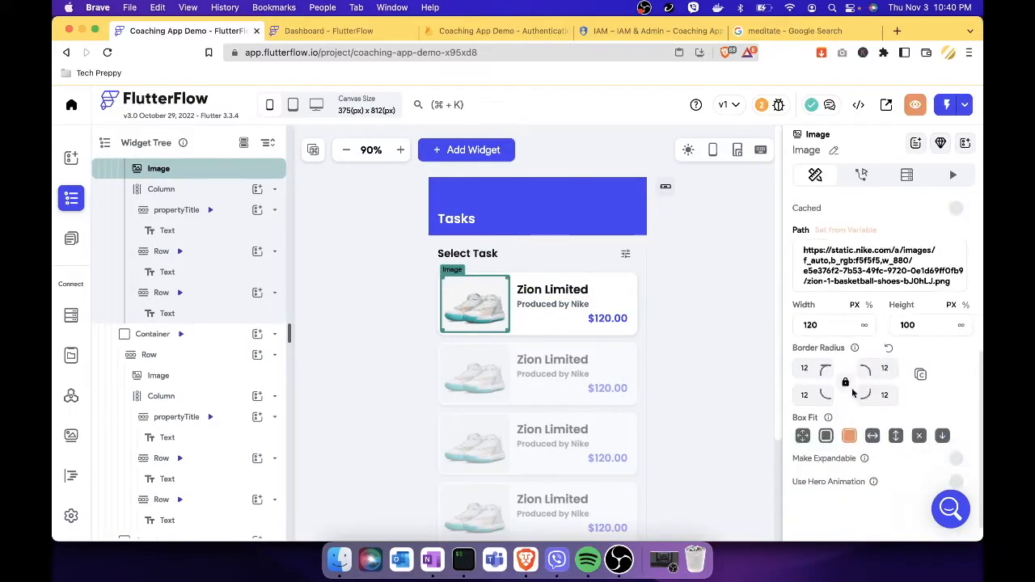
click(855, 232)
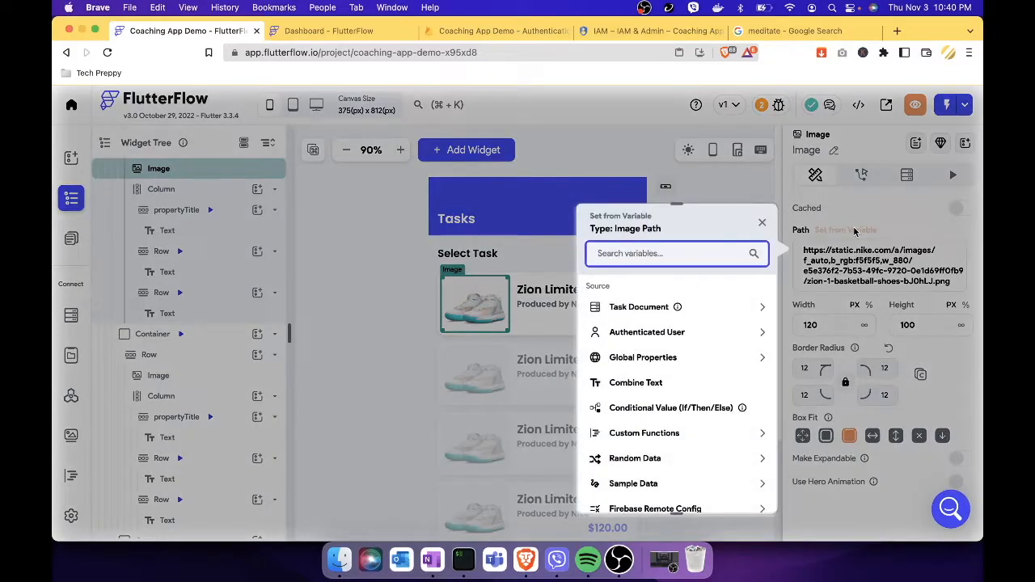
click(721, 310)
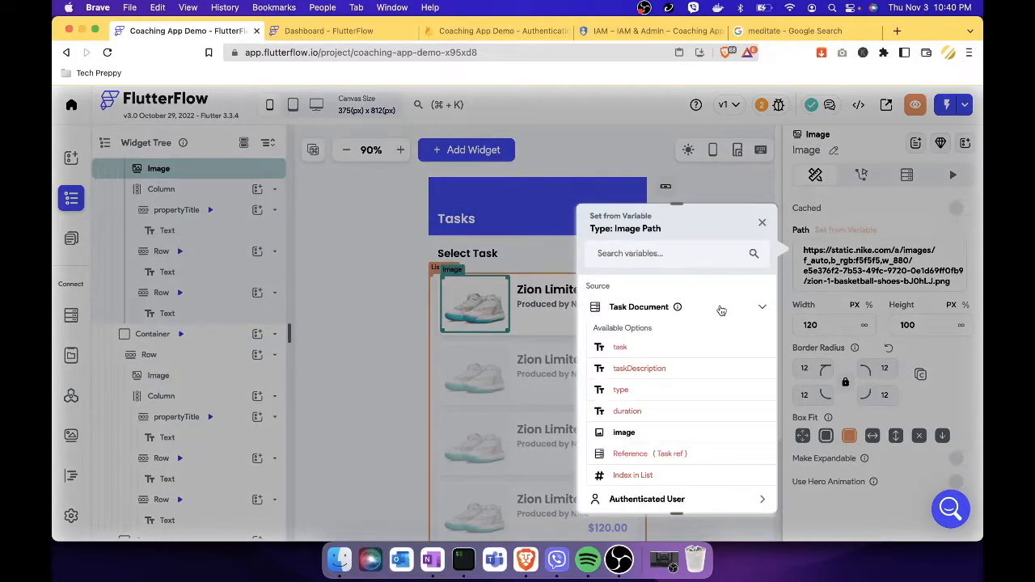
click(624, 433)
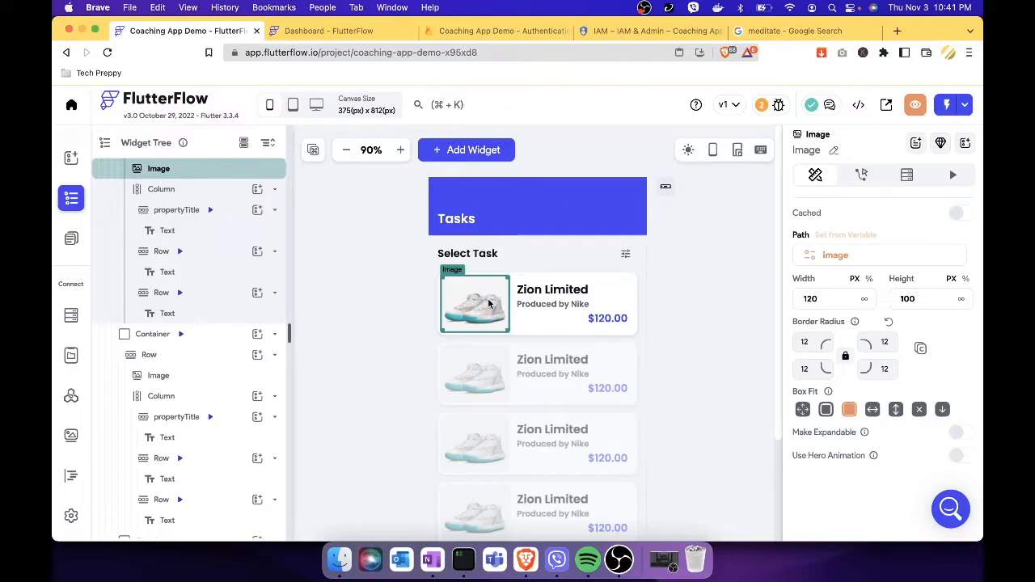
Bind the Zion Limited title text of the first list item to the Task document's task field
click(549, 300)
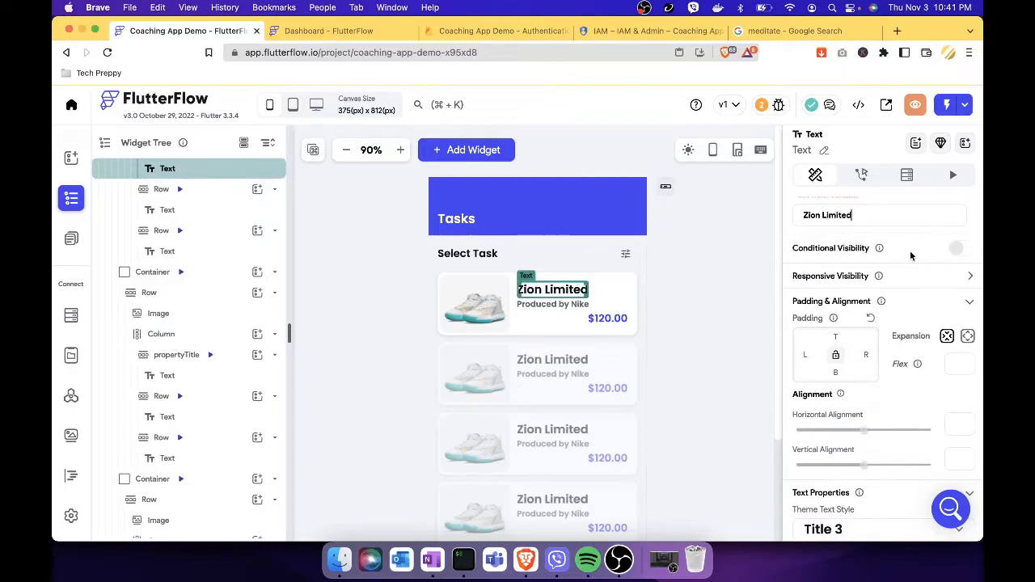
scroll(865, 254, up, 1)
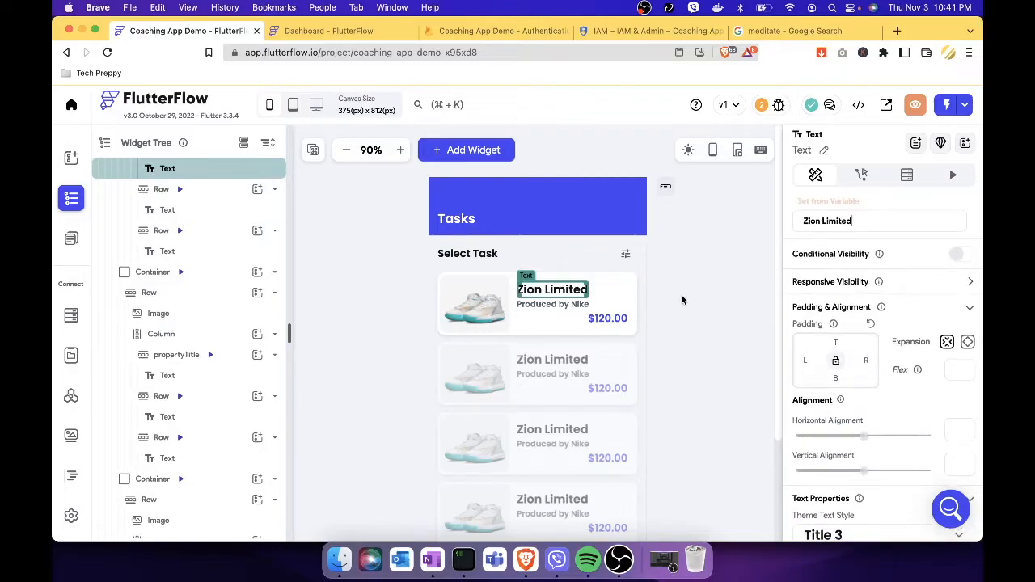
click(845, 203)
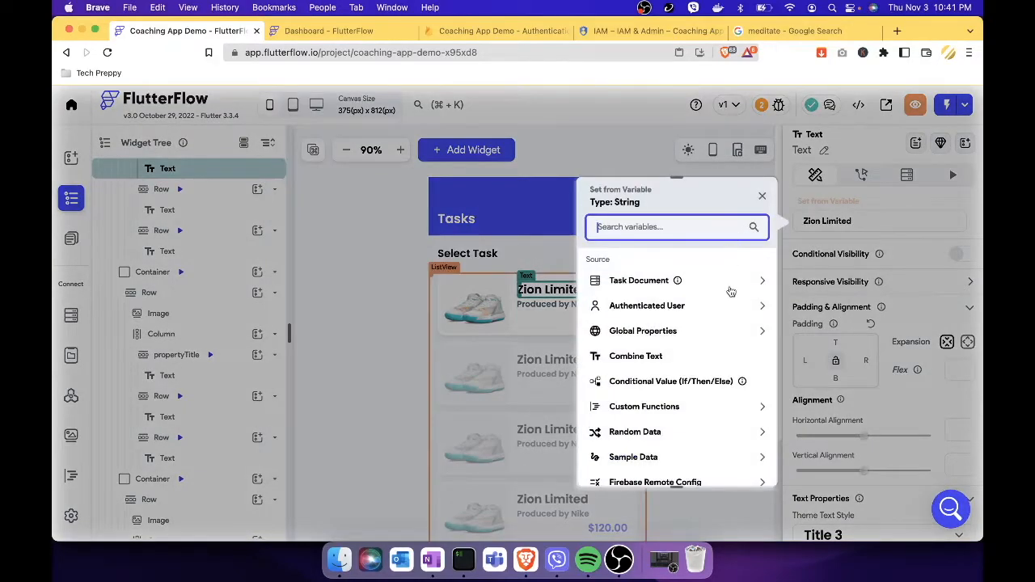
click(758, 282)
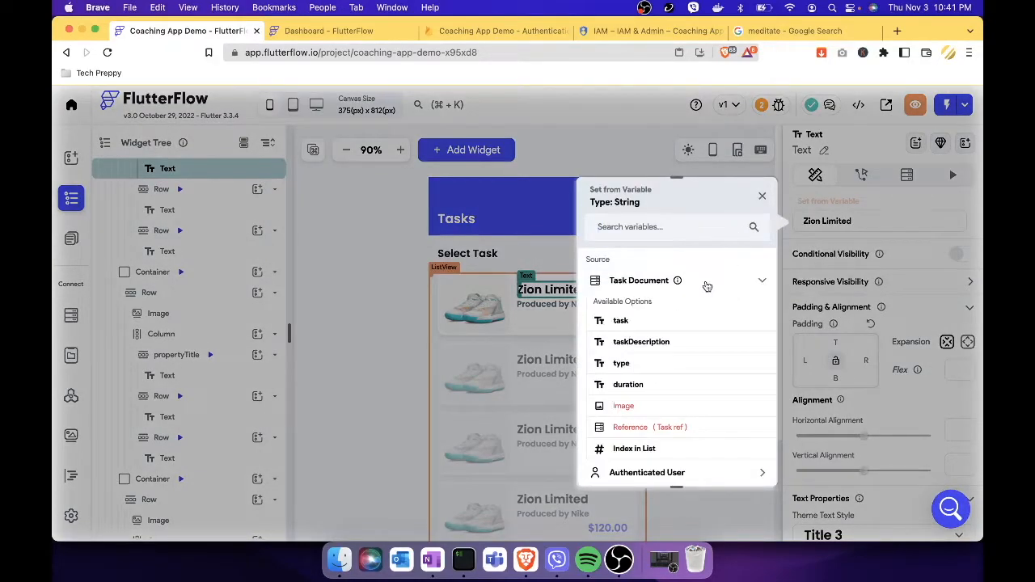
click(622, 322)
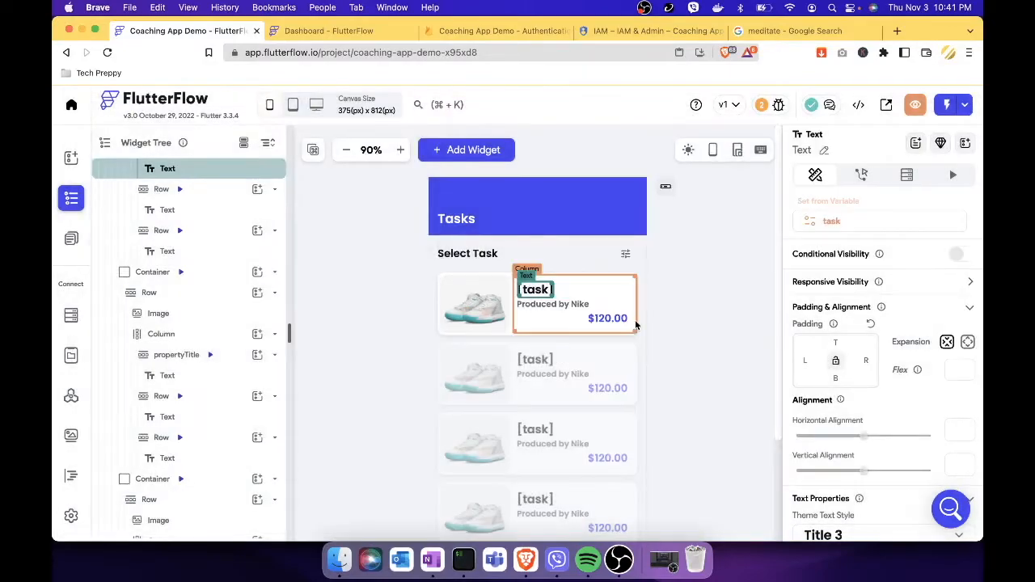
Bind the "Produced by Nike" text of the first list item to the Task document's taskDescription field
click(570, 305)
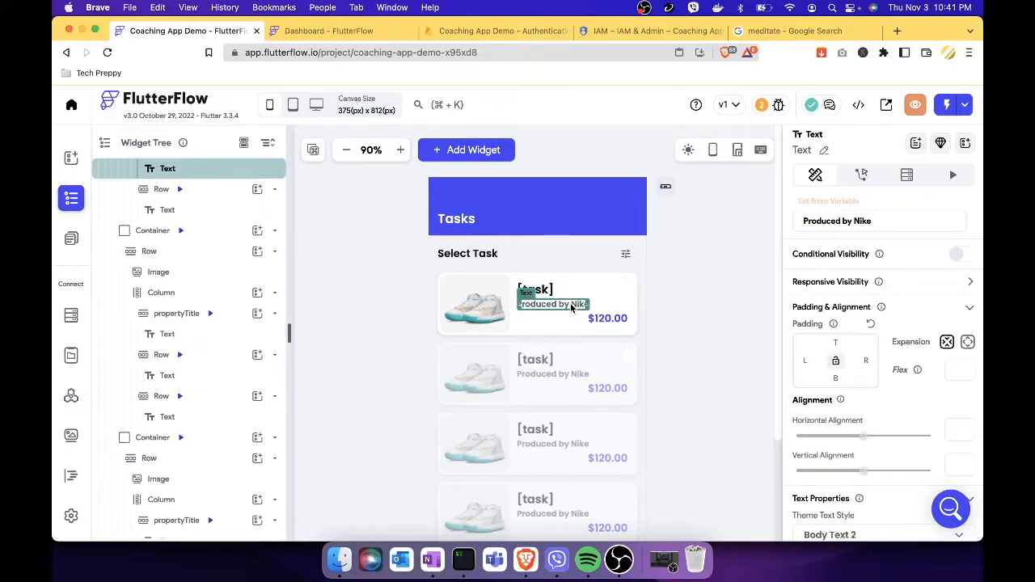
click(839, 206)
click(717, 284)
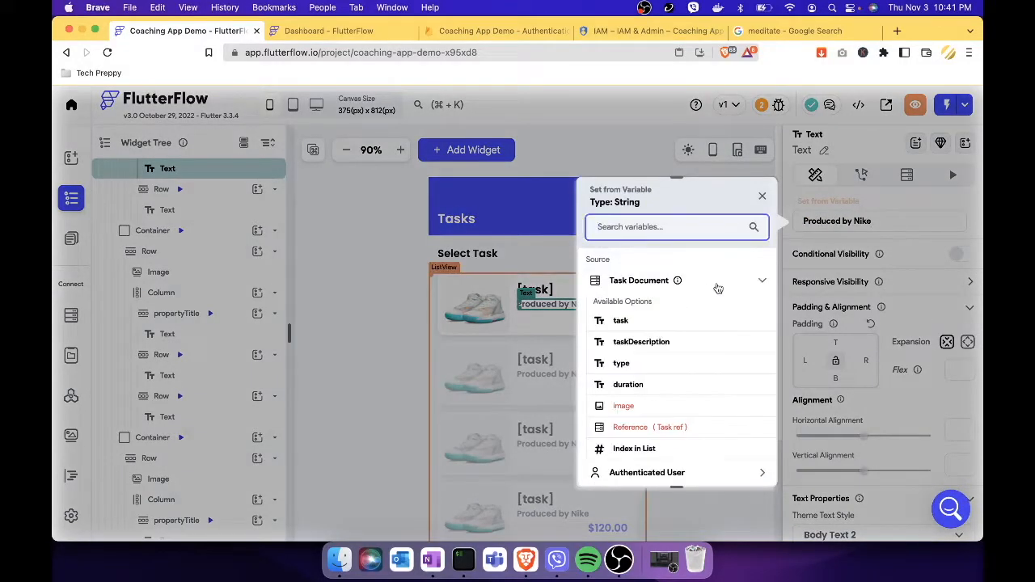
click(670, 343)
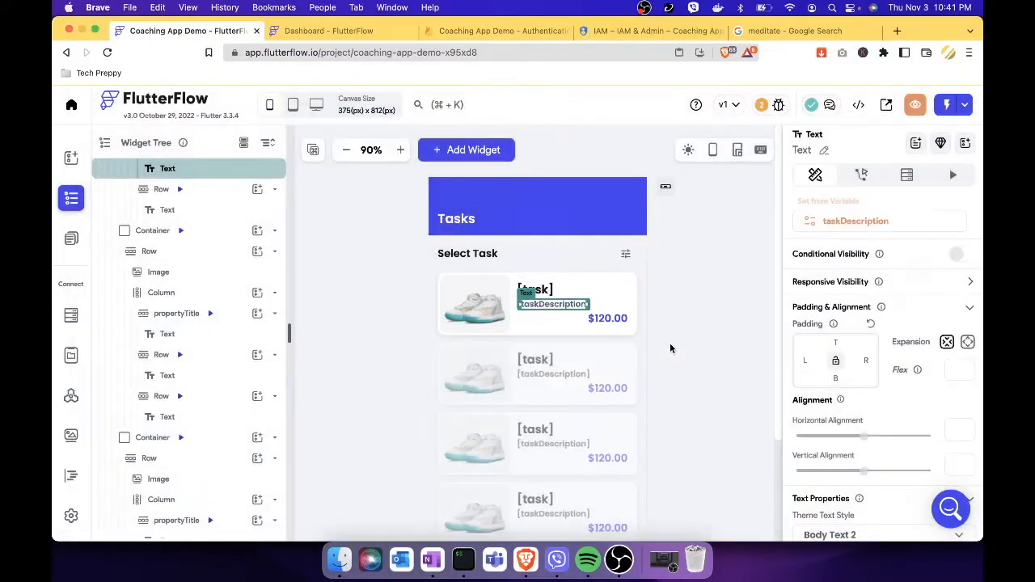
Bind the $120.00 text of the first list item to the Task document's duration field
click(616, 319)
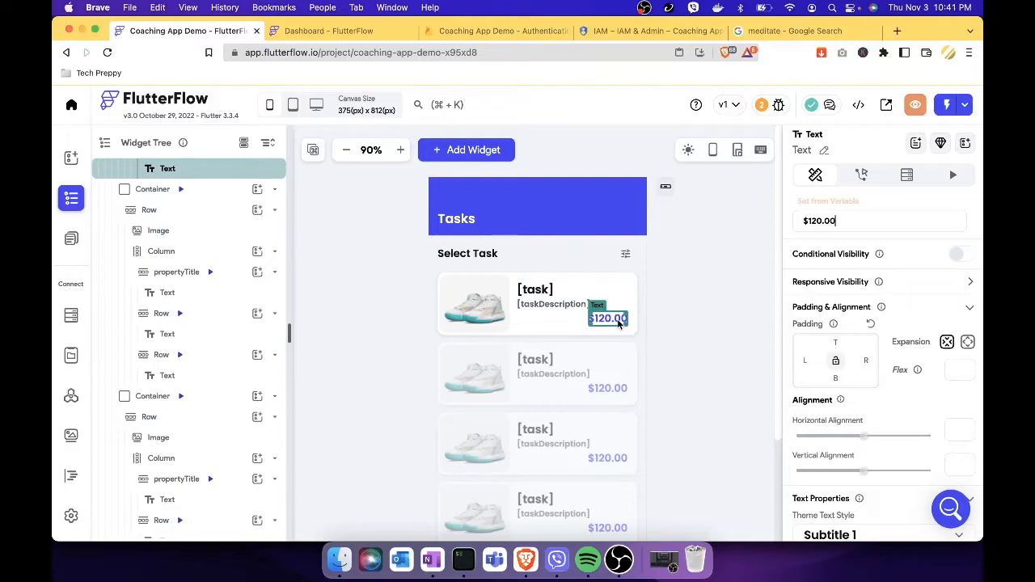
click(855, 202)
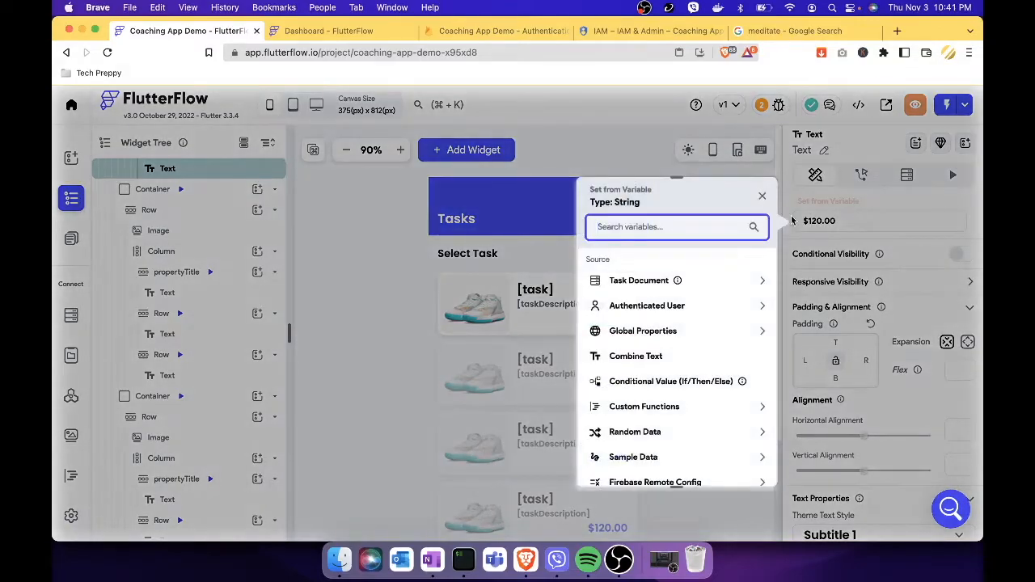
click(732, 284)
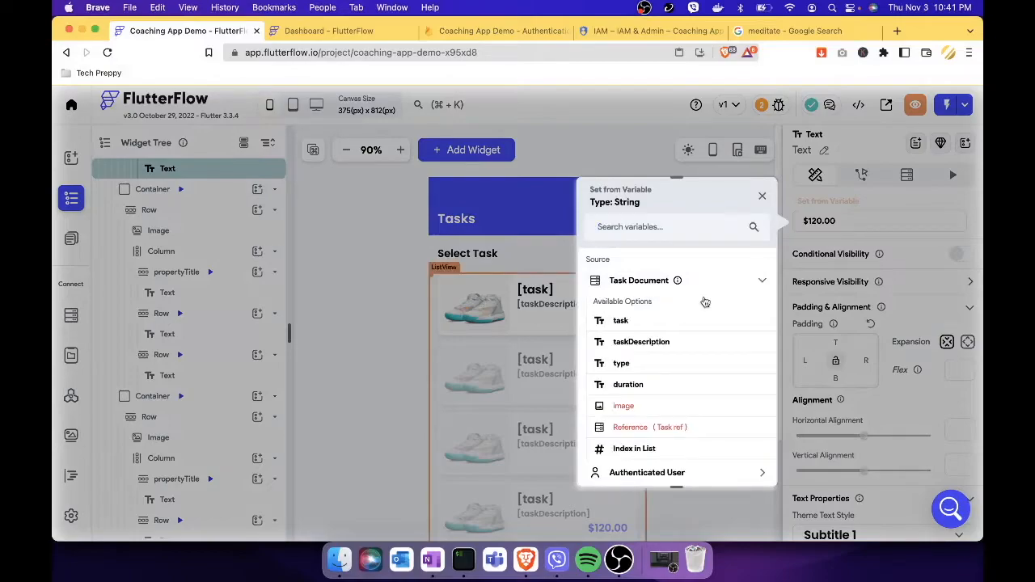
scroll(680, 373, down, 2)
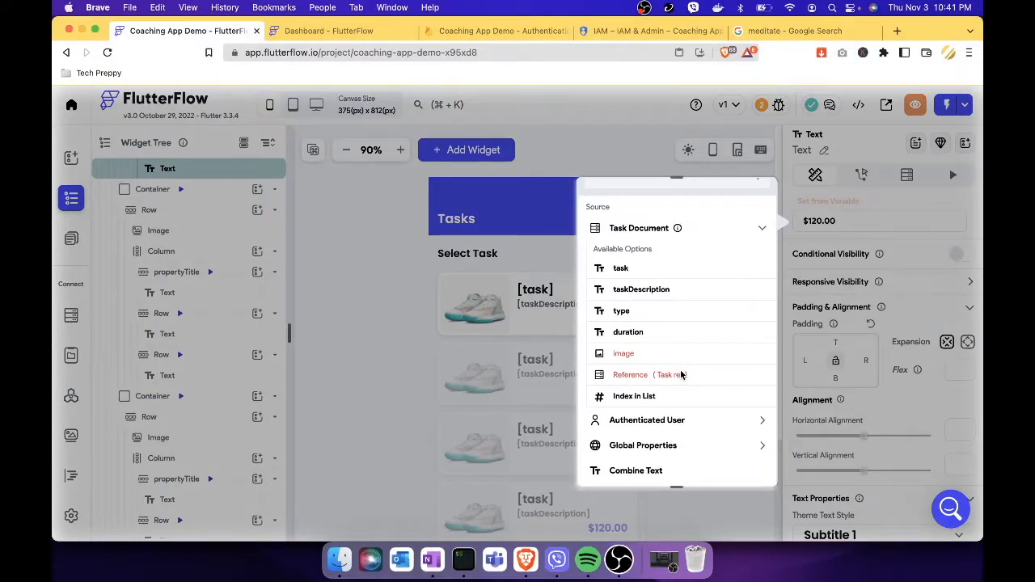
click(636, 335)
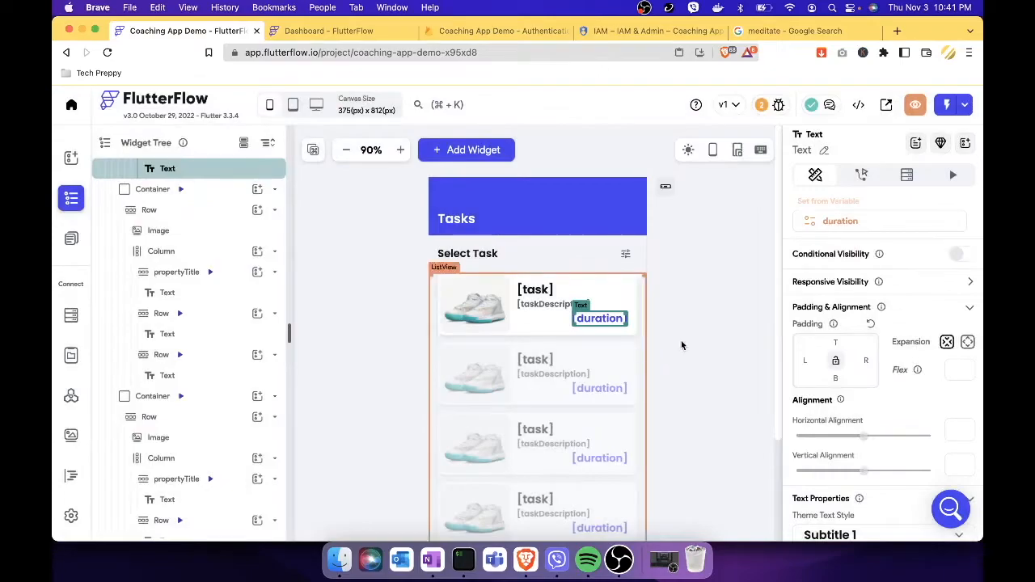
click(729, 332)
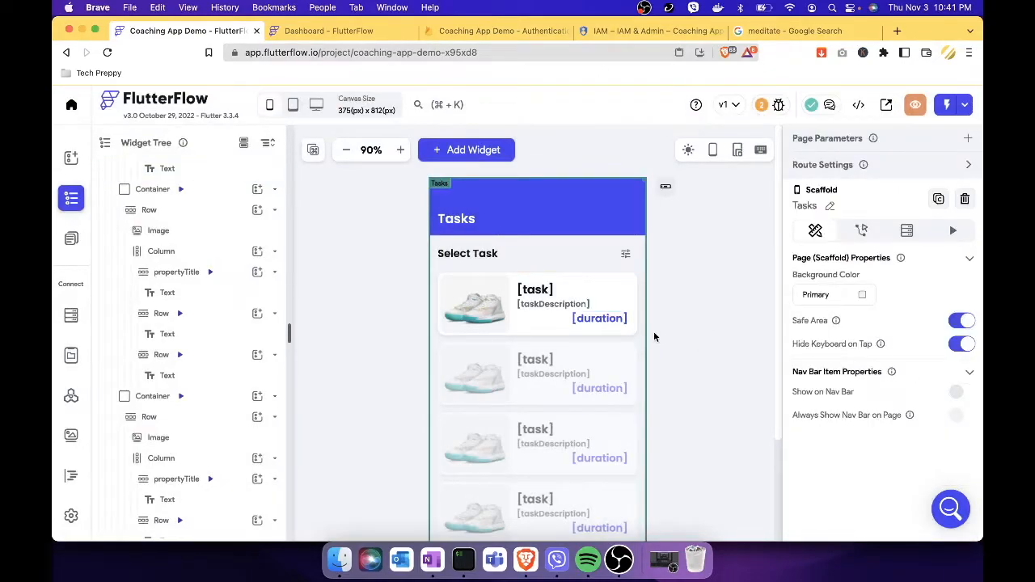
Change the page's AppBar style to a back button with centered title and set the title text to Tasks
click(664, 192)
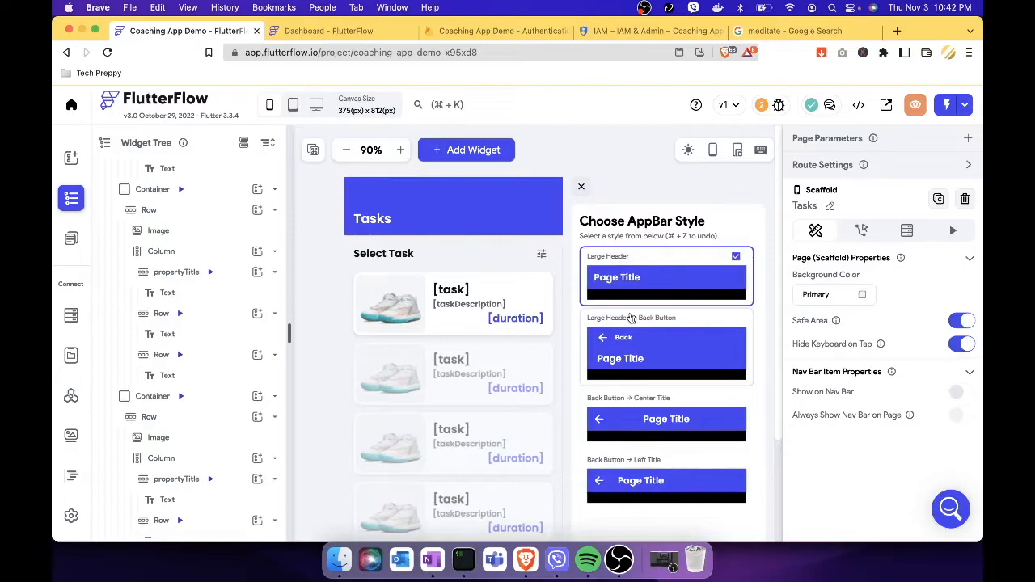
click(643, 430)
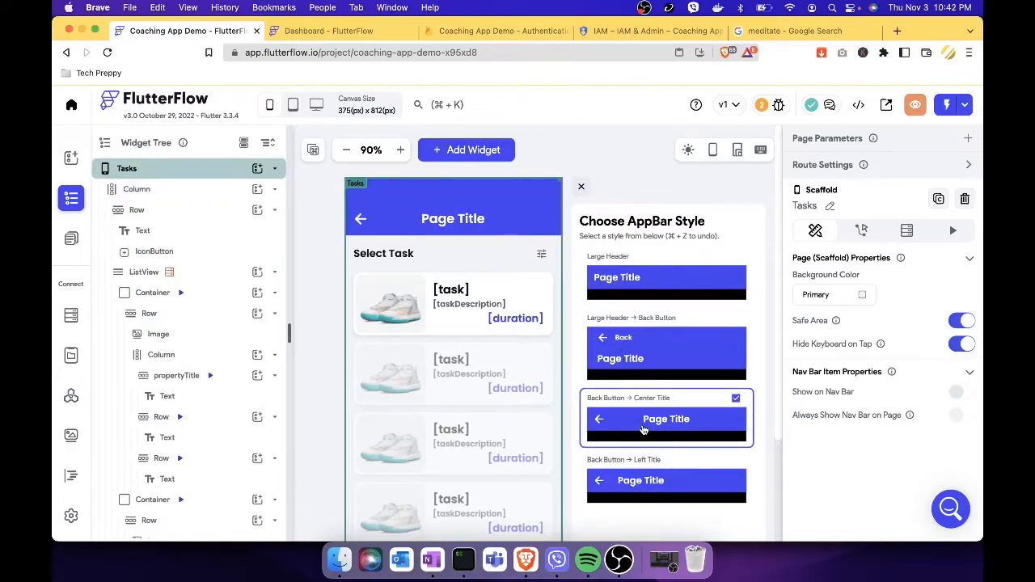
click(457, 224)
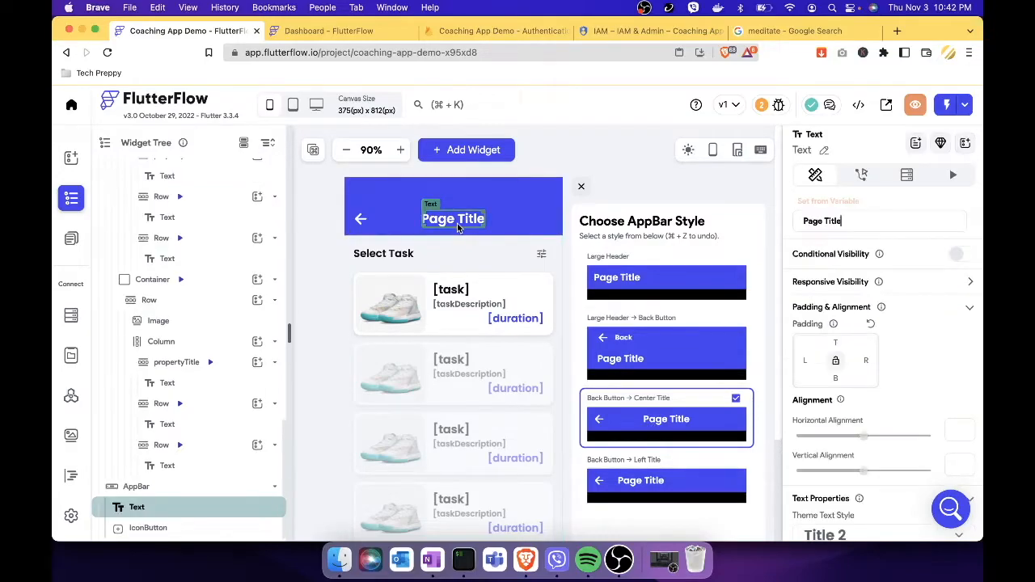
key(super+a)
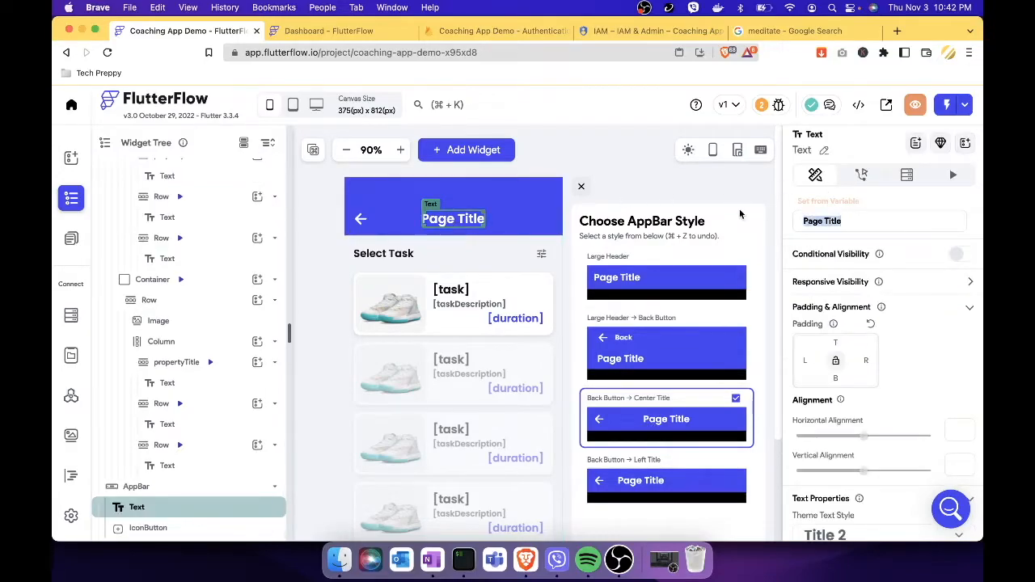
text(Taskss)
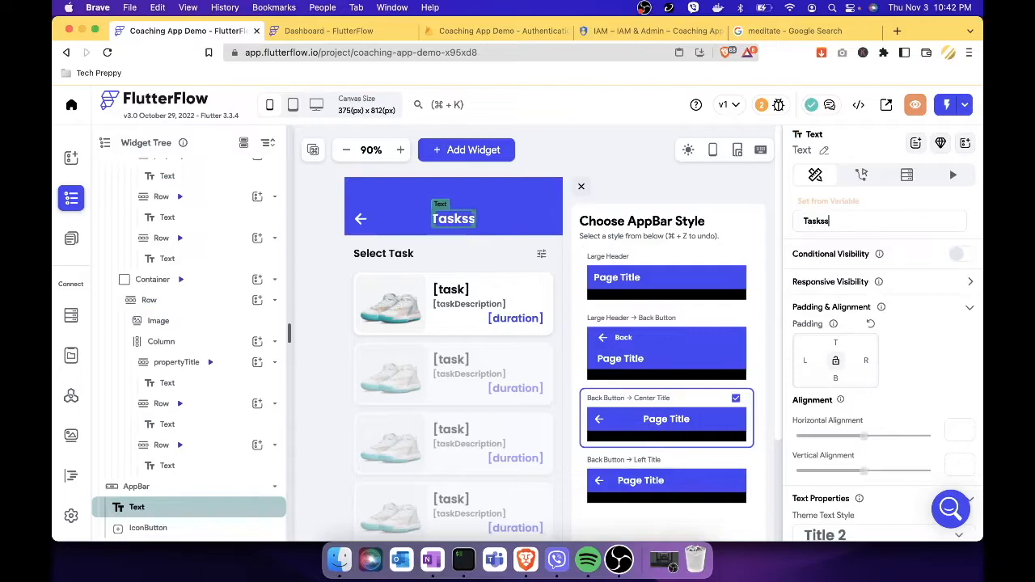
key(BackSpace)
click(657, 179)
click(580, 189)
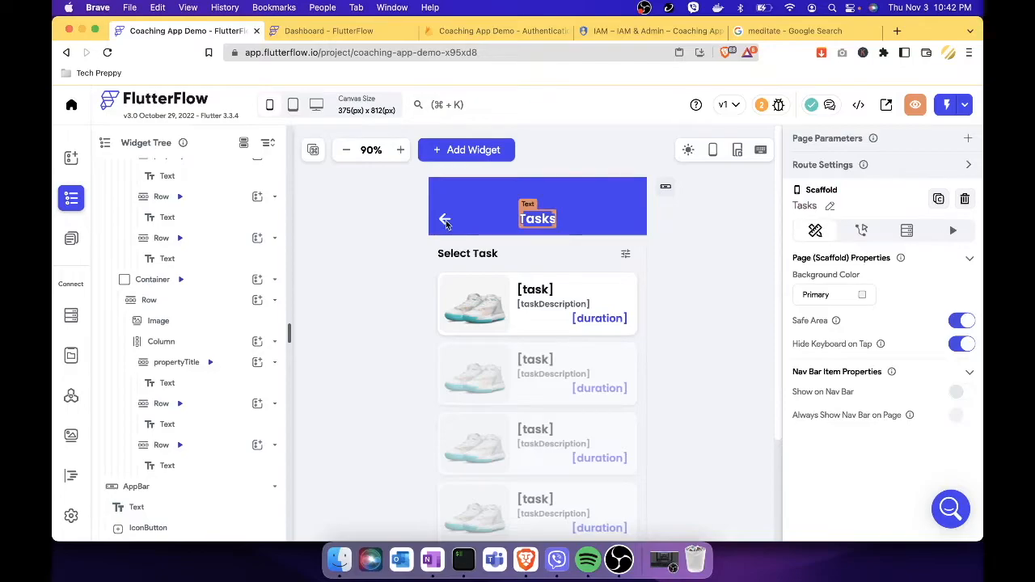
Add an On Tap action to the AppBar's back arrow button that performs Navigate Back
click(443, 220)
click(387, 211)
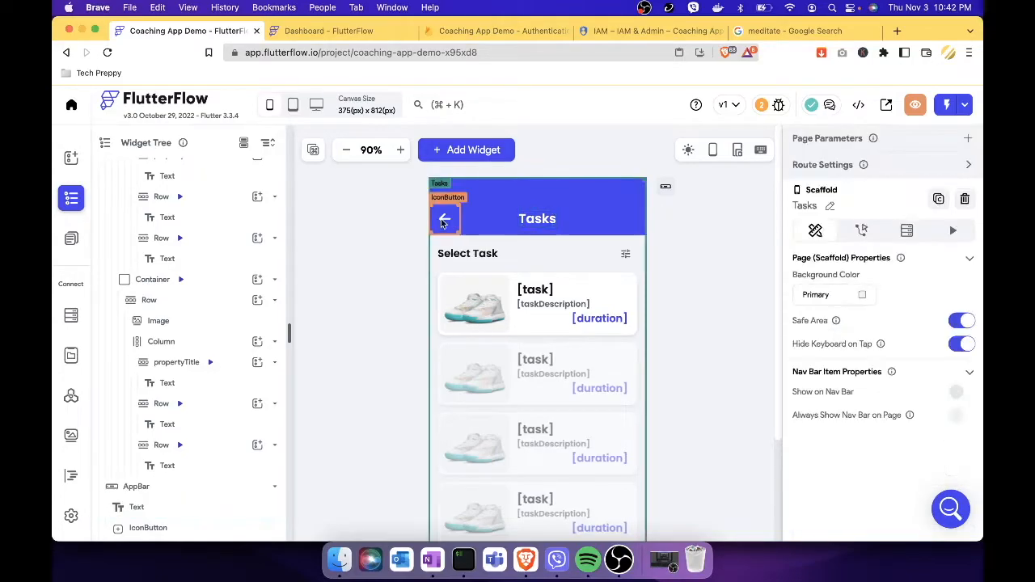
click(449, 221)
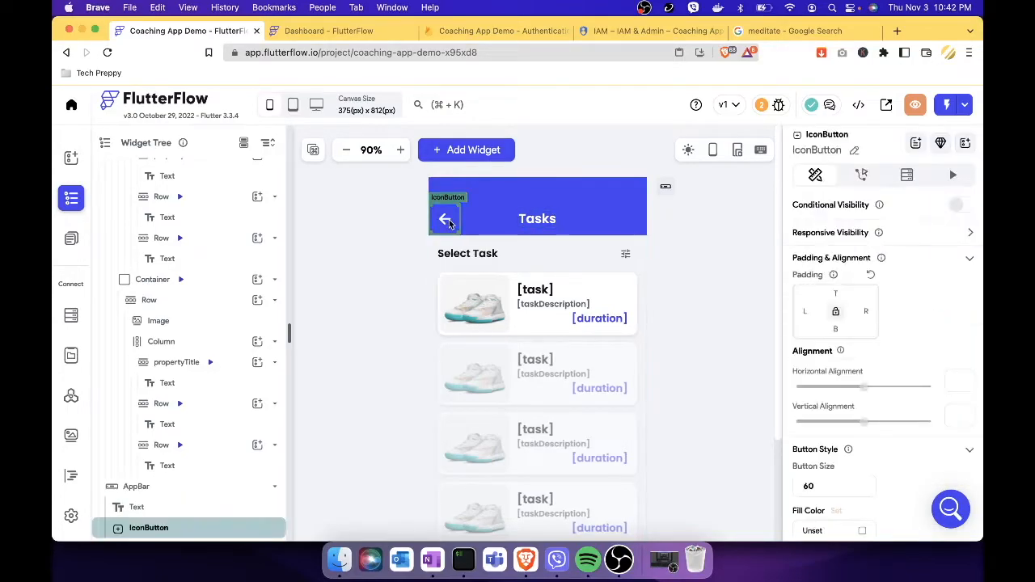
click(862, 176)
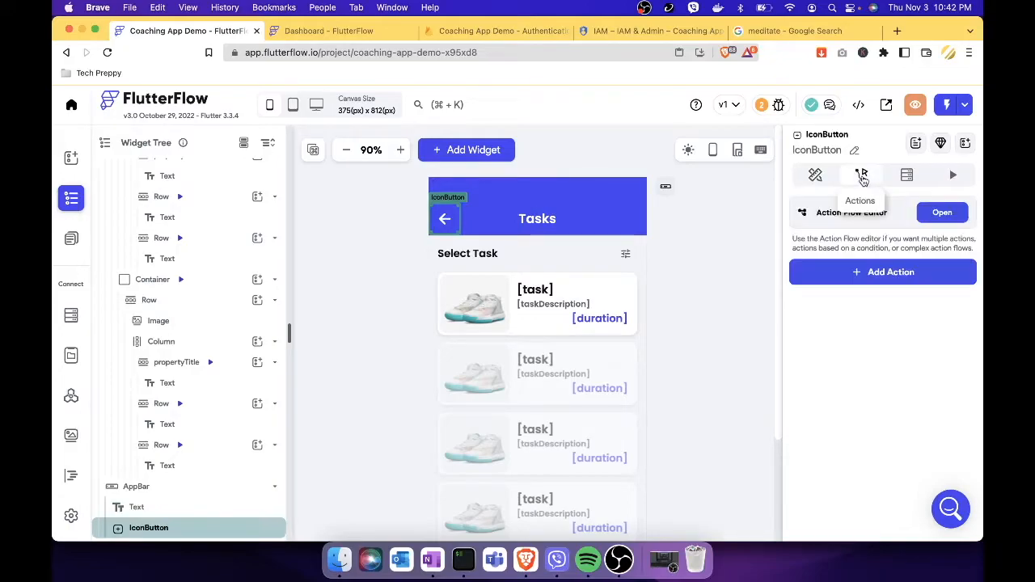
click(890, 273)
scroll(889, 432, down, 1)
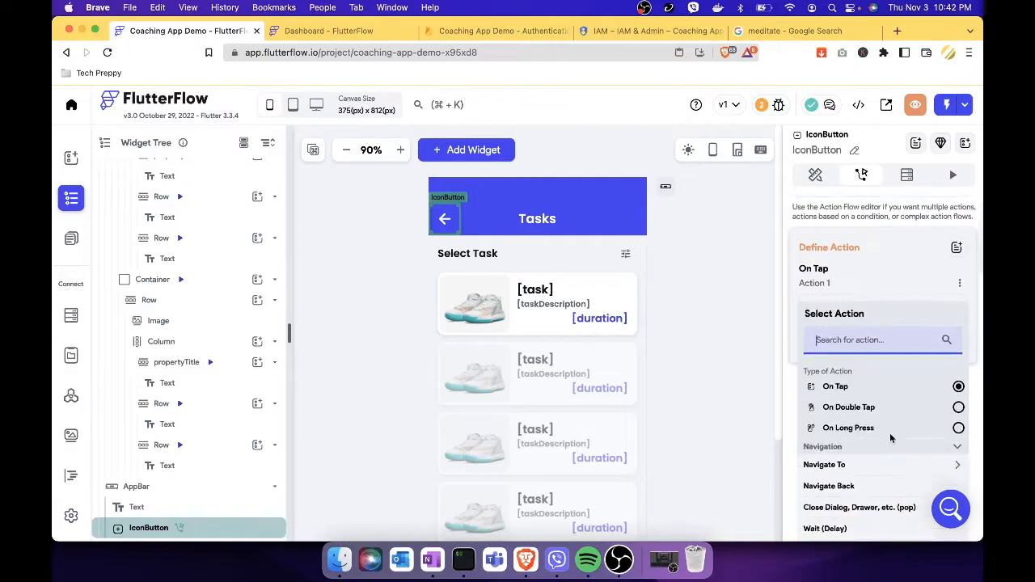
scroll(889, 432, down, 3)
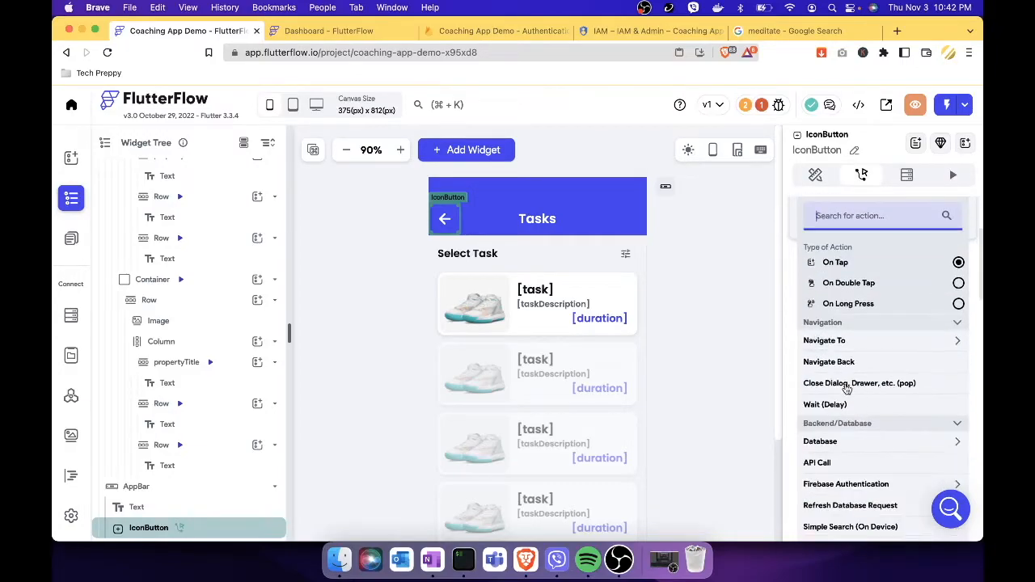
click(877, 364)
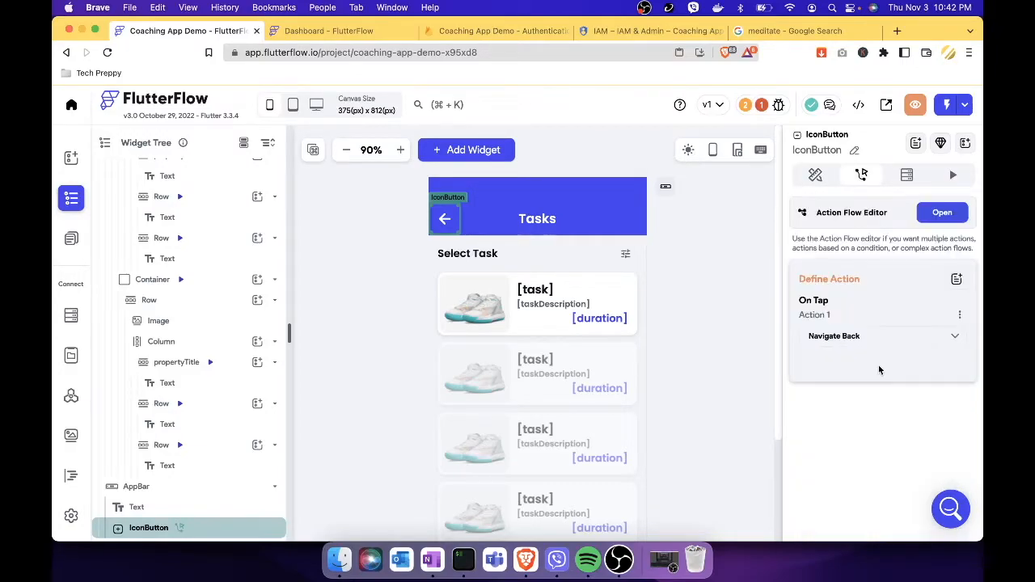
click(697, 330)
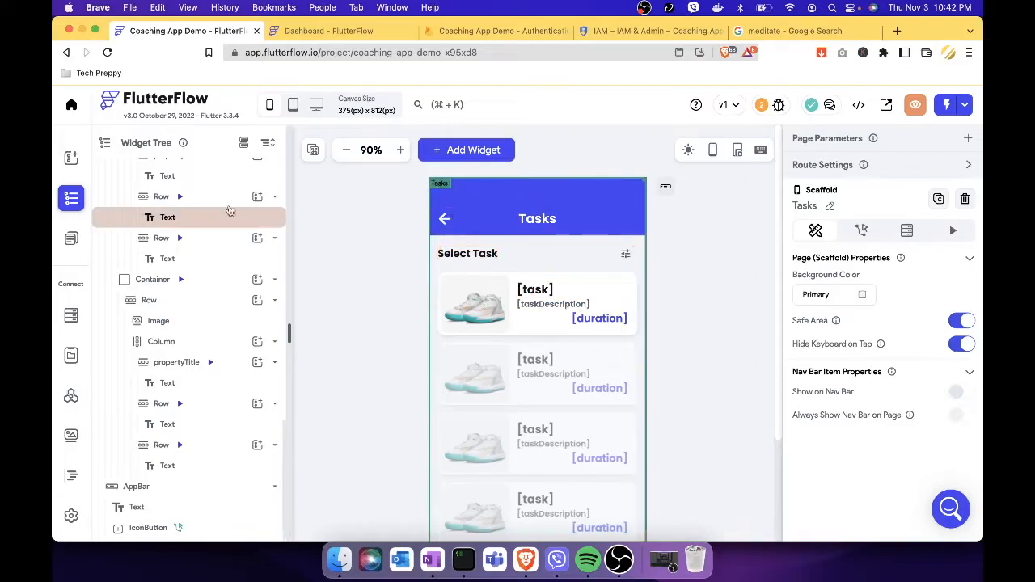
Open the Dashboard page for editing
click(71, 157)
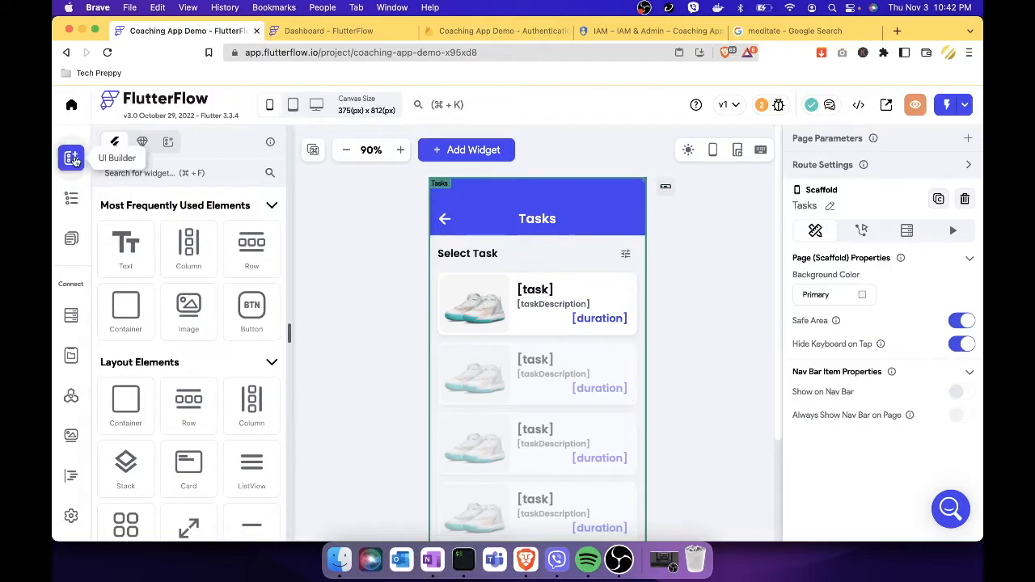
click(75, 240)
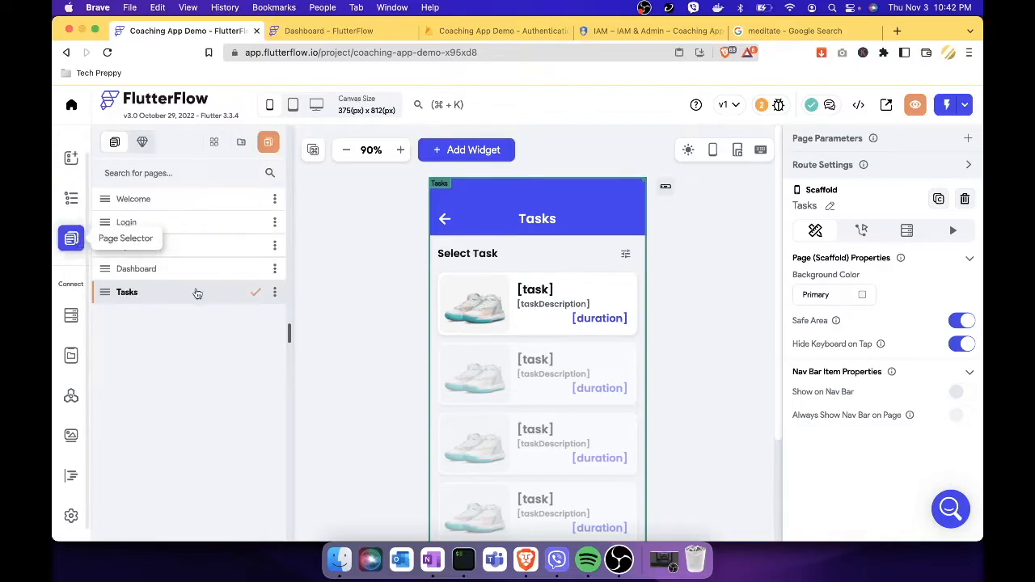
click(178, 268)
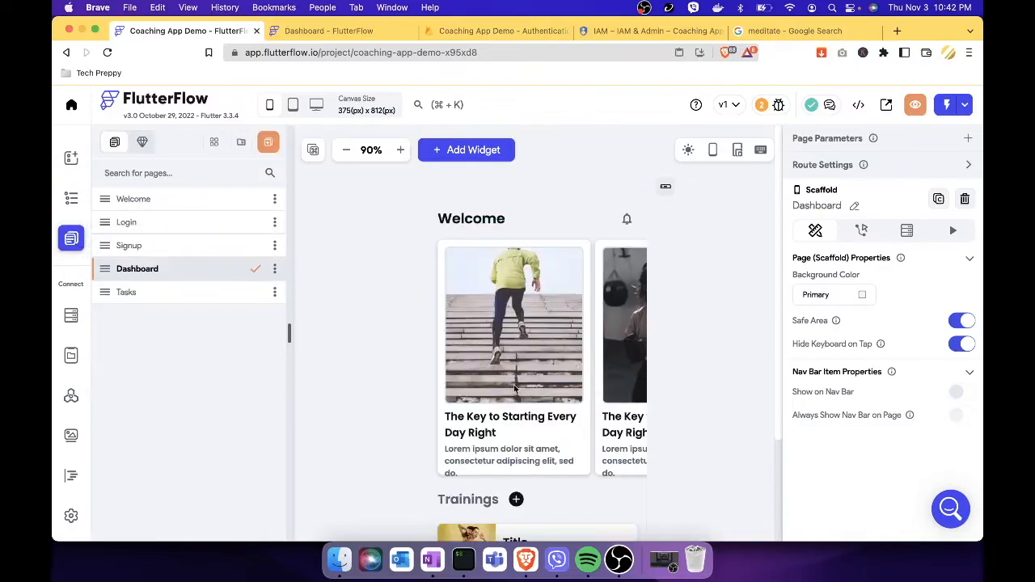
Add an On Tap action to the plus button beside the Trainings heading that navigates to the Tasks page
scroll(695, 428, down, 3)
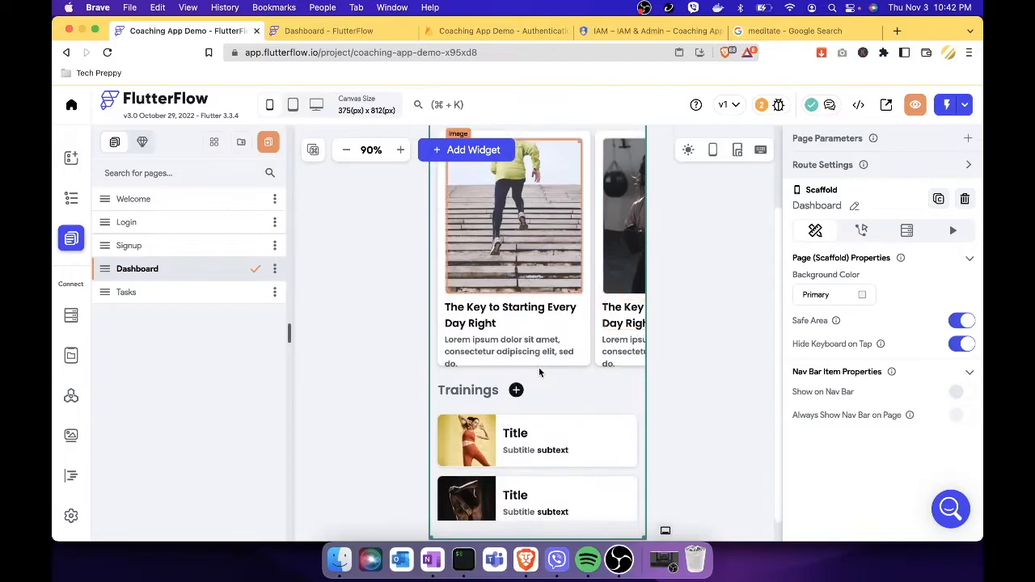
click(518, 395)
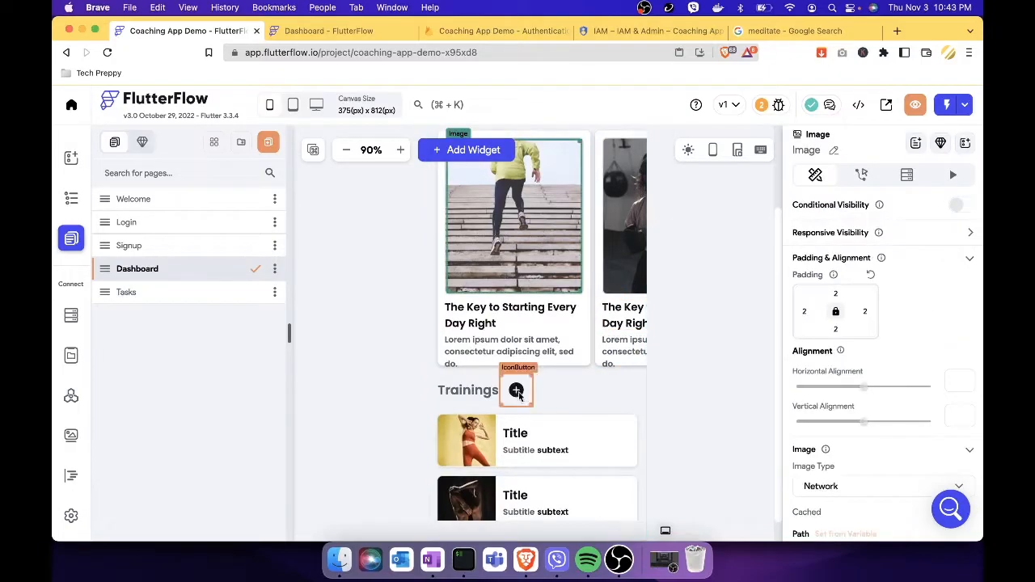
click(518, 394)
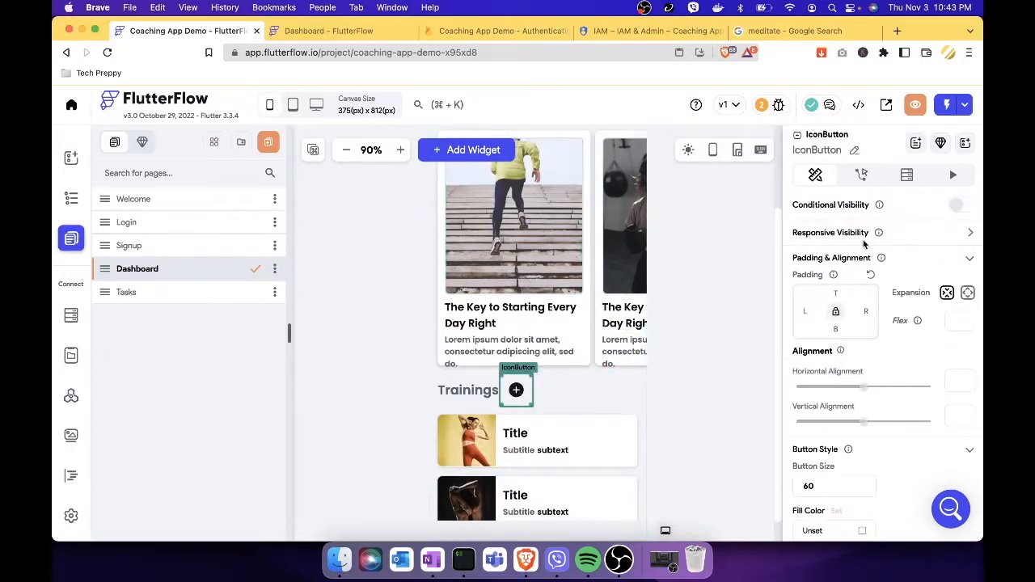
click(862, 176)
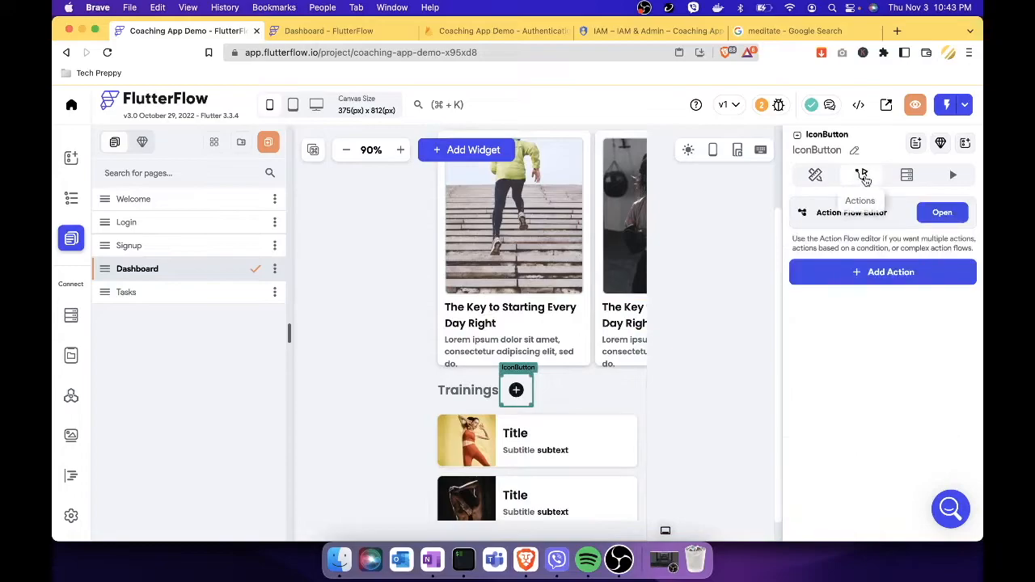
click(918, 281)
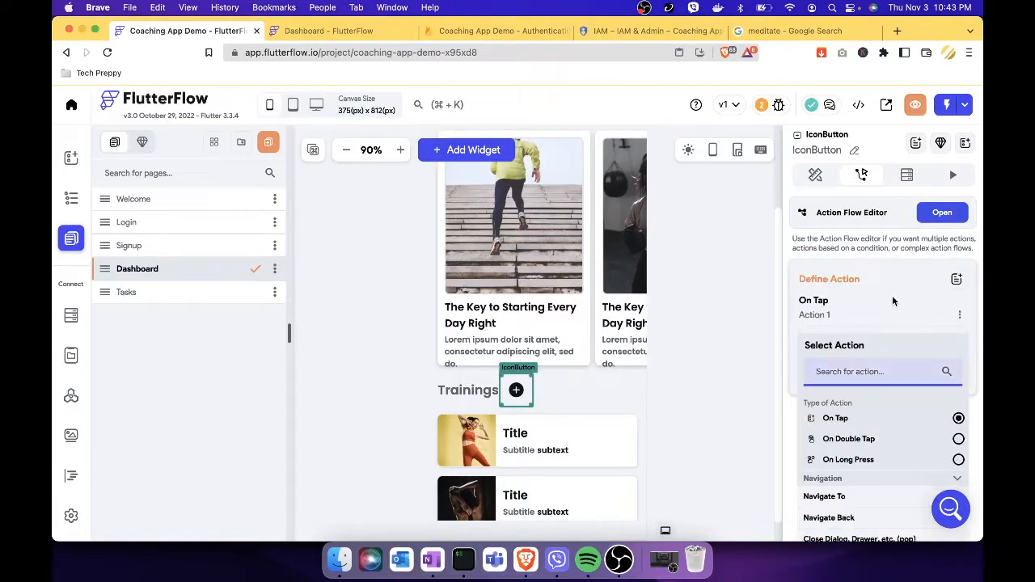
scroll(868, 414, down, 3)
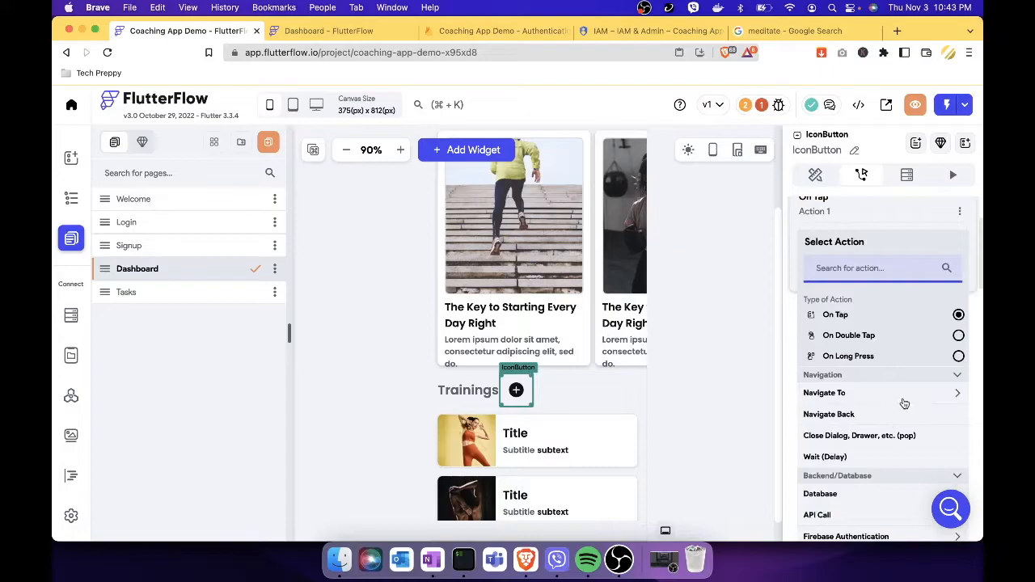
click(905, 399)
scroll(865, 442, down, 1)
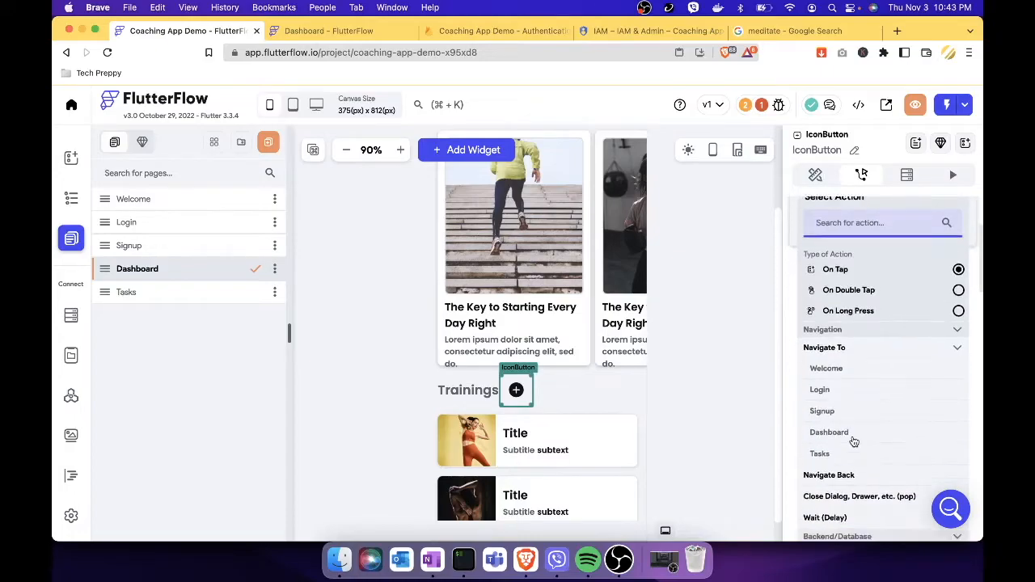
click(839, 457)
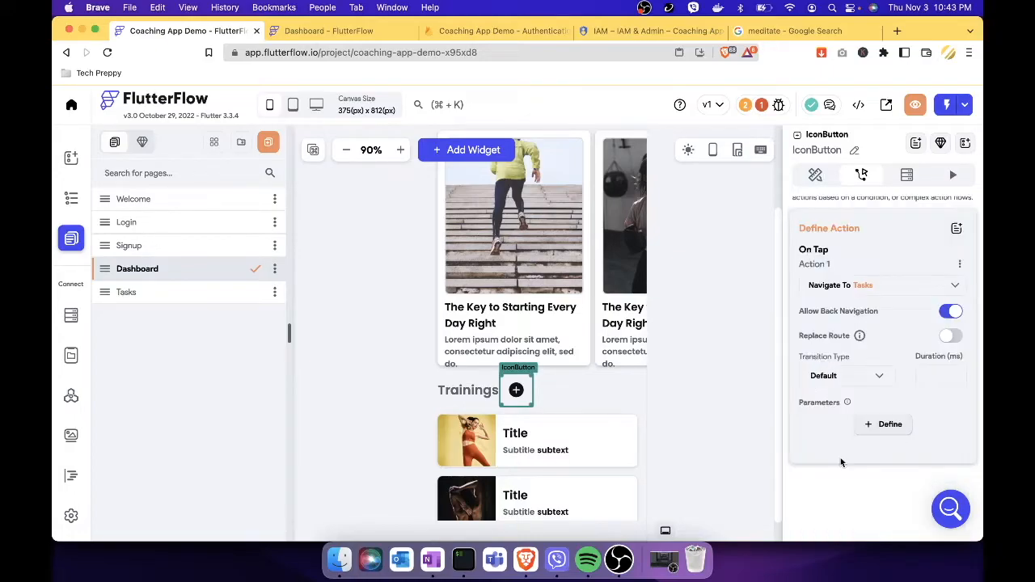
click(709, 425)
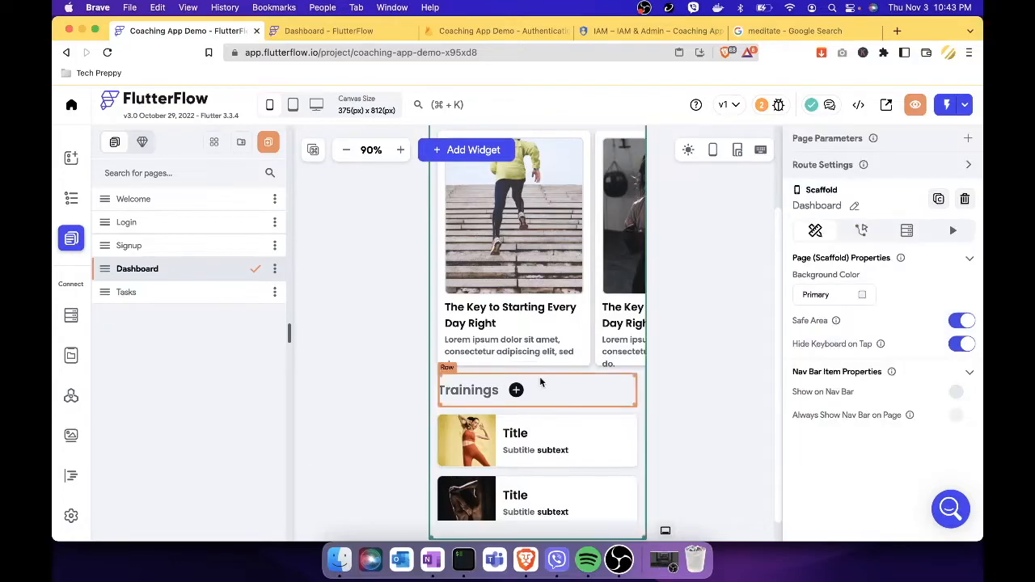
Set the transition type of the Trainings plus button's navigation action to Slide Down
click(516, 390)
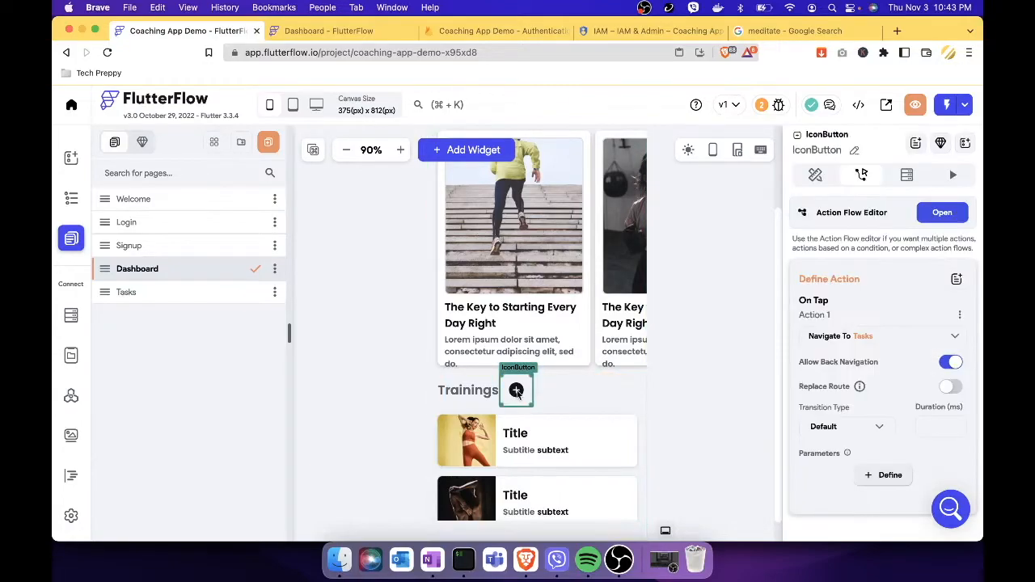
click(878, 427)
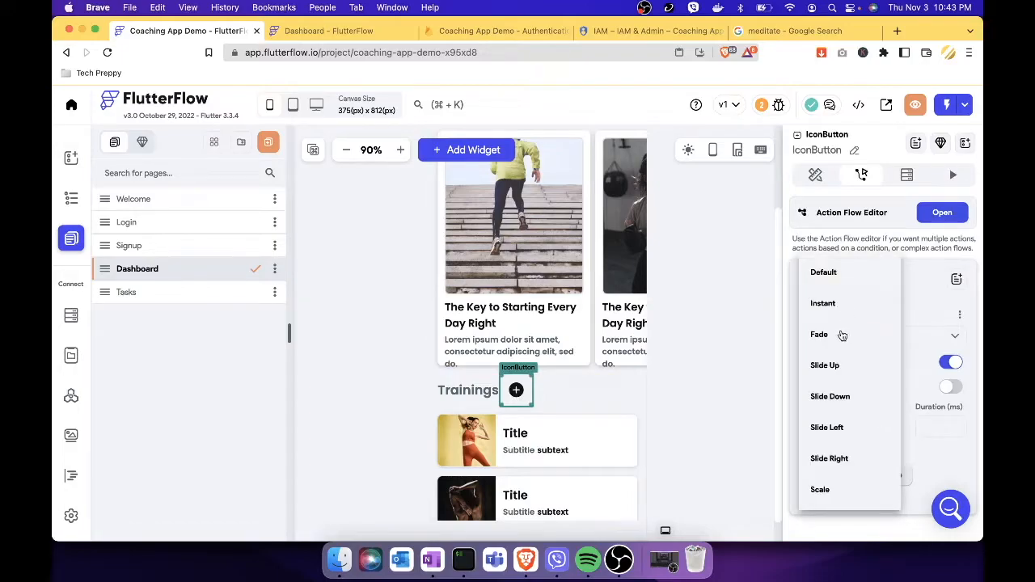
click(848, 396)
click(746, 373)
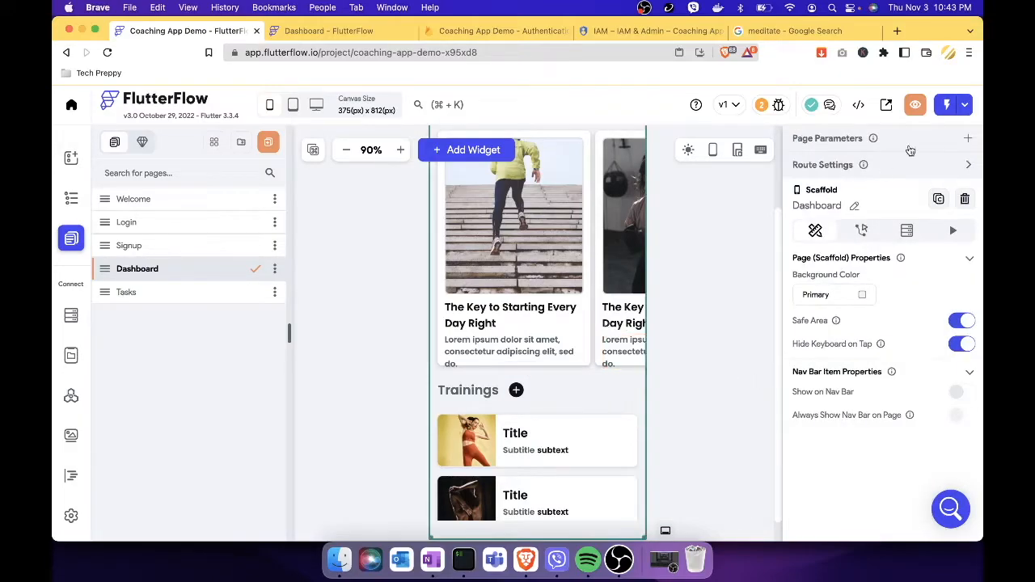
Run the app in the browser and test the plus button beside the Trainings heading by opening the Tasks page
click(967, 107)
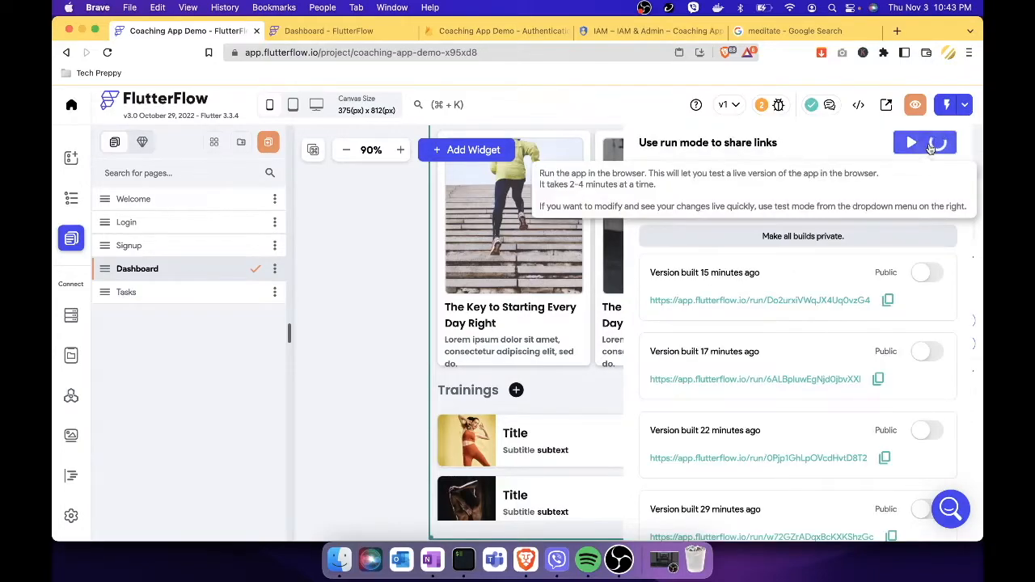
click(928, 143)
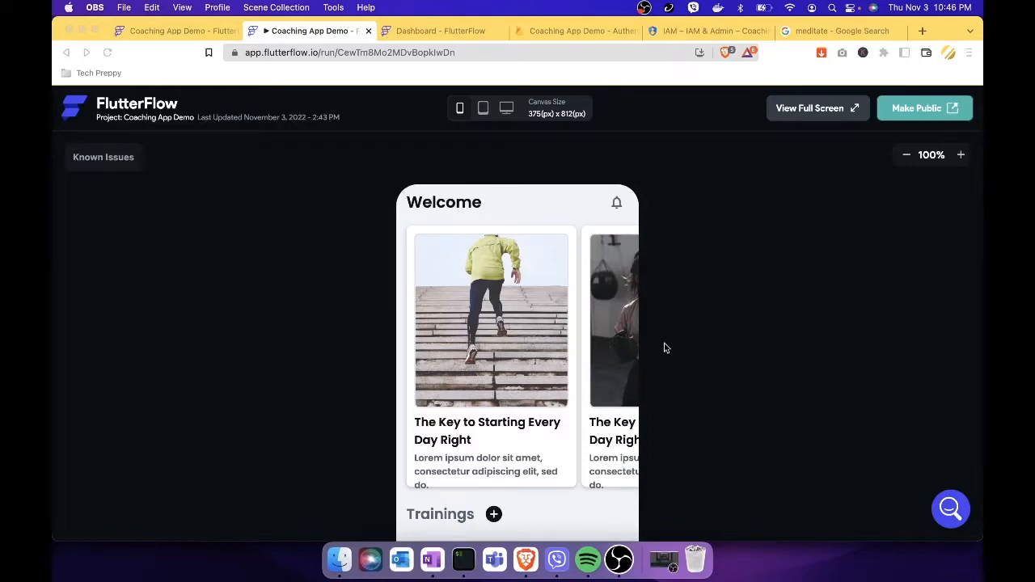
scroll(734, 381, down, 2)
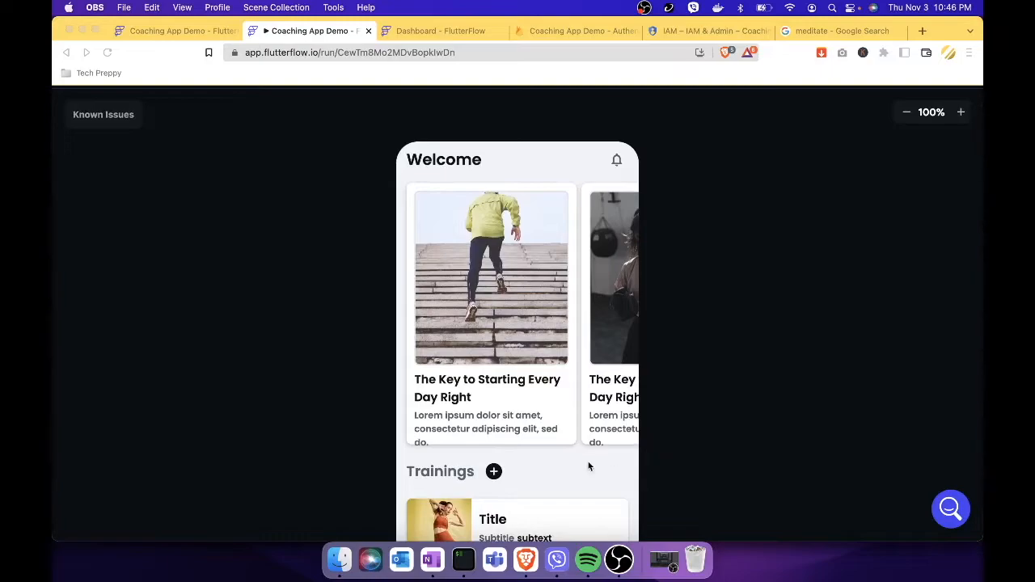
click(906, 115)
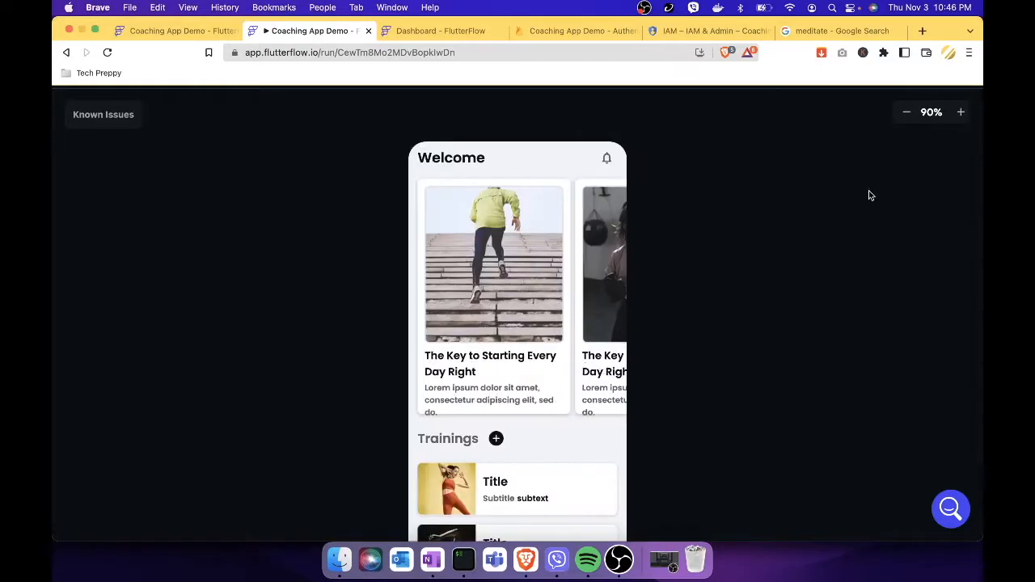
click(906, 113)
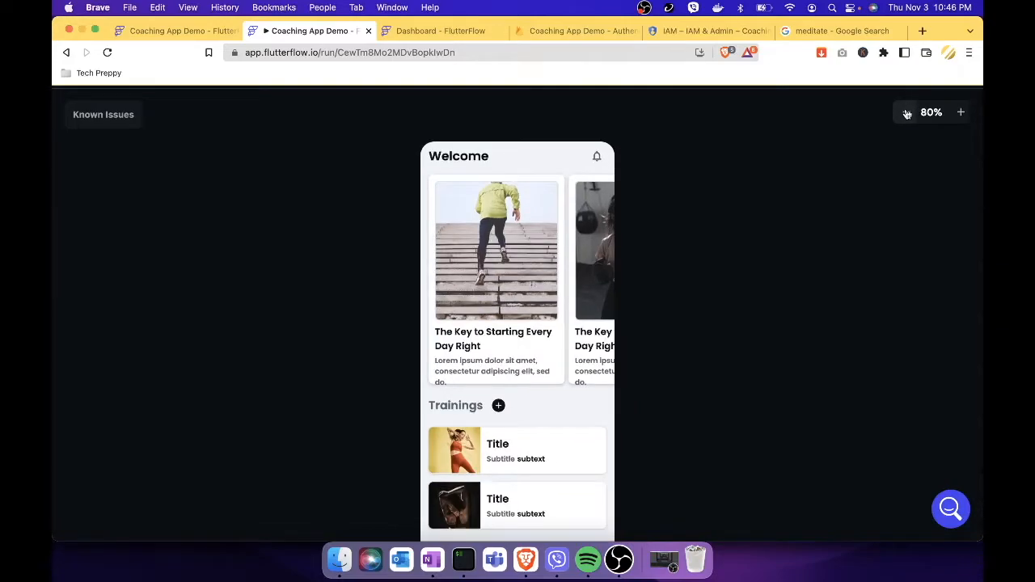
click(906, 113)
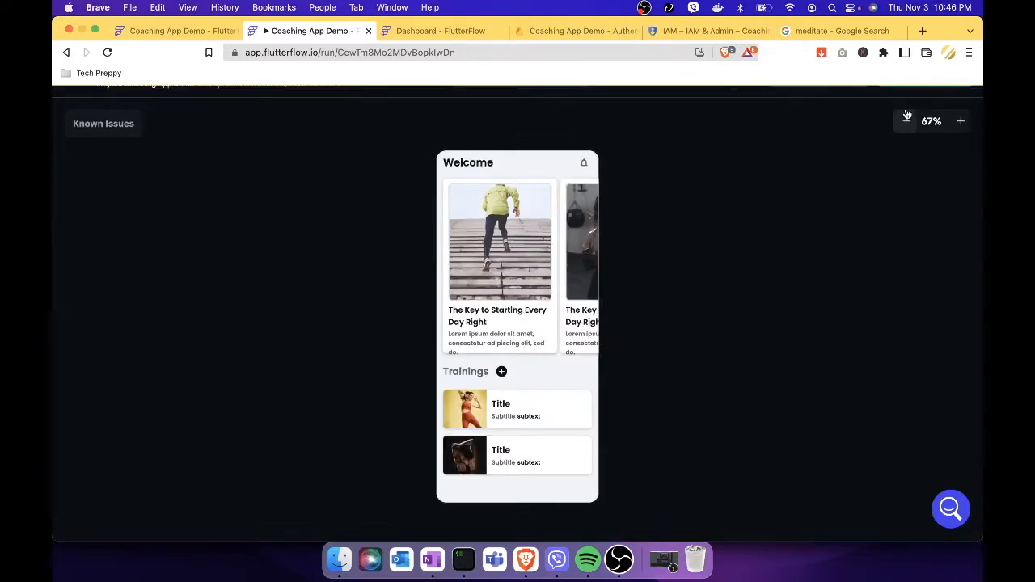
click(502, 374)
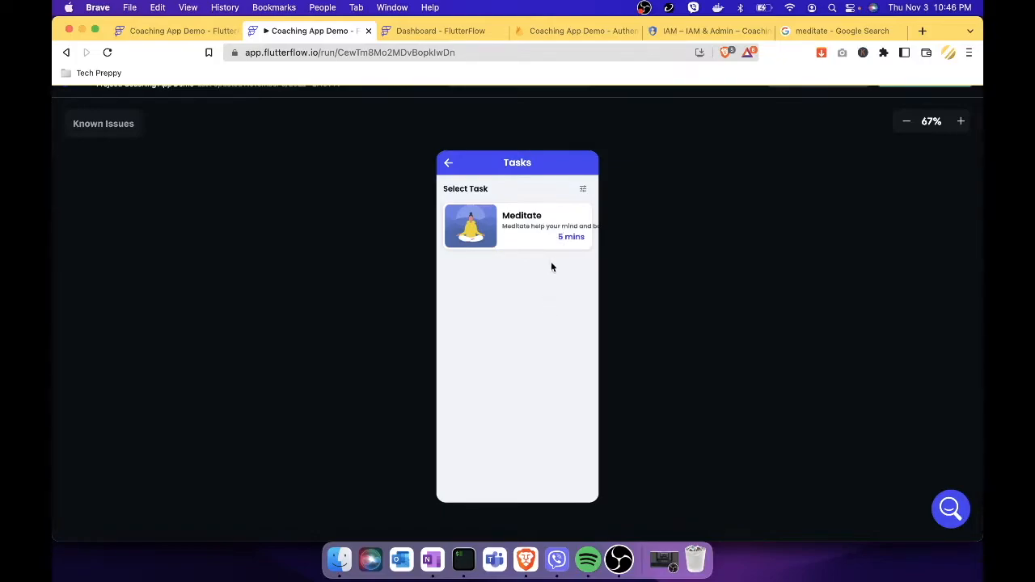
Start a new Task document in the Firestore Data Manager with task "Early Bird" and taskDescription "Wake up Early"
click(468, 31)
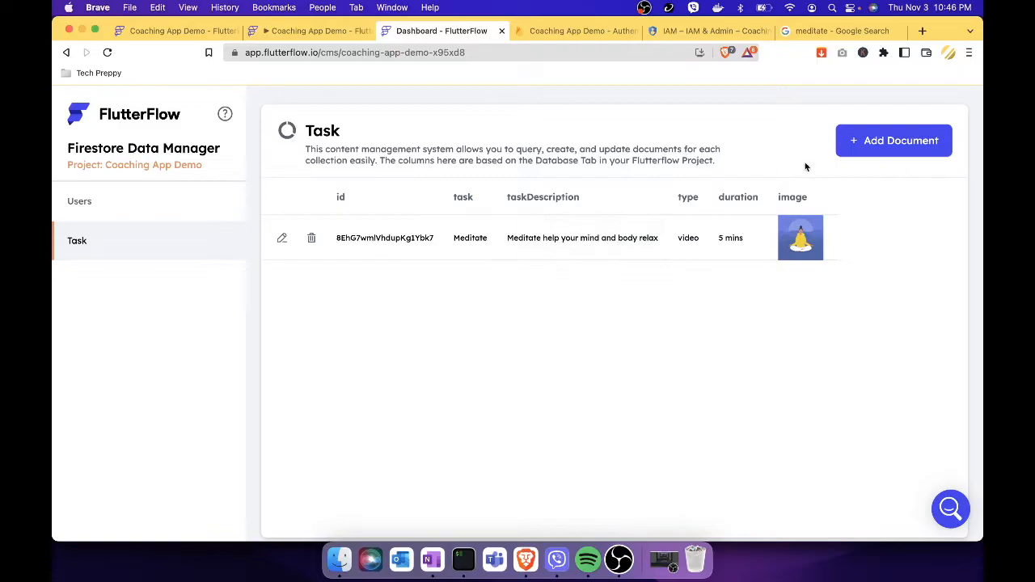
click(903, 143)
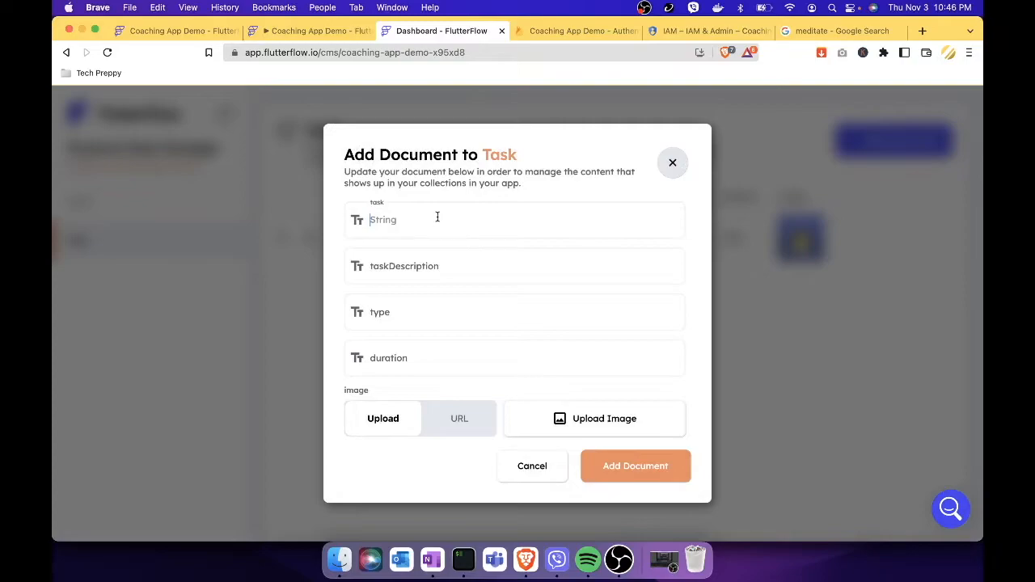
text(Early Bird)
click(448, 274)
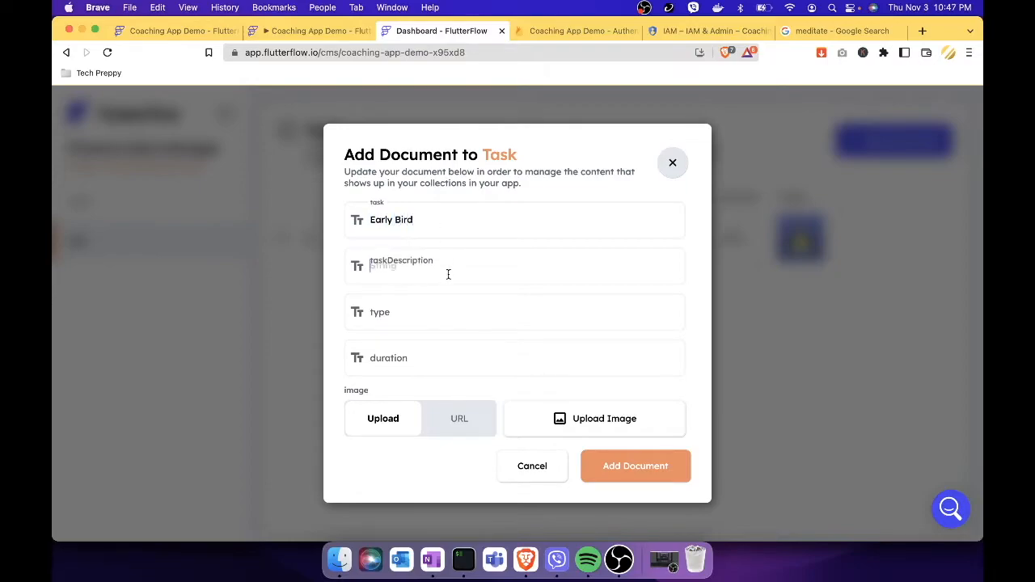
text(W)
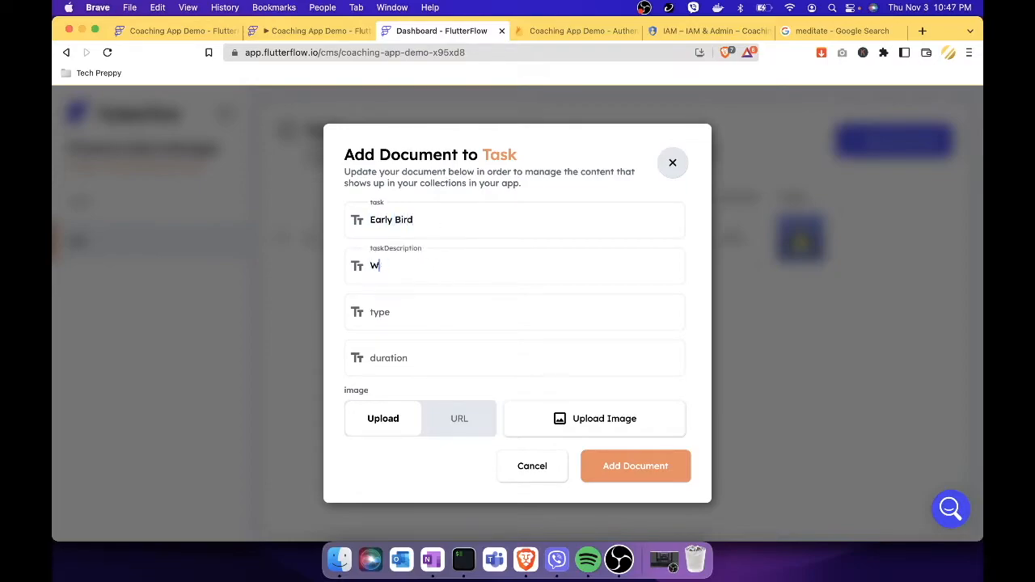
text(Ae)
key(BackSpace)
text(ke up Early)
Set the new Task document's type to "Read" and its duration to "30 sec"
click(456, 316)
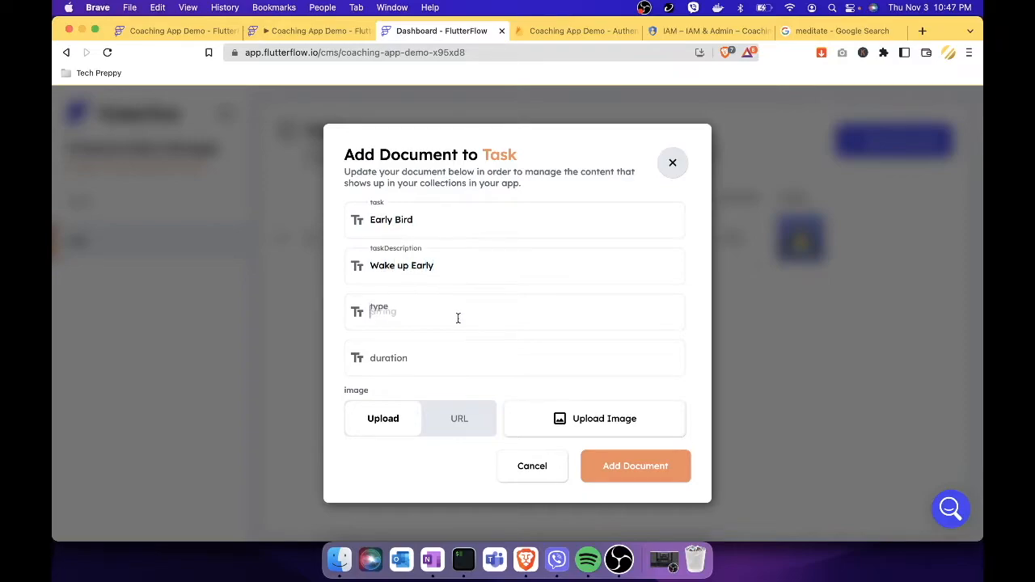
text(Instructi)
key(BackSpace)
key(BackSpace)
key(BackSpace)
key(BackSpace)
key(BackSpace)
key(BackSpace)
key(BackSpace)
key(BackSpace)
key(BackSpace)
text(Read)
click(451, 355)
text(2)
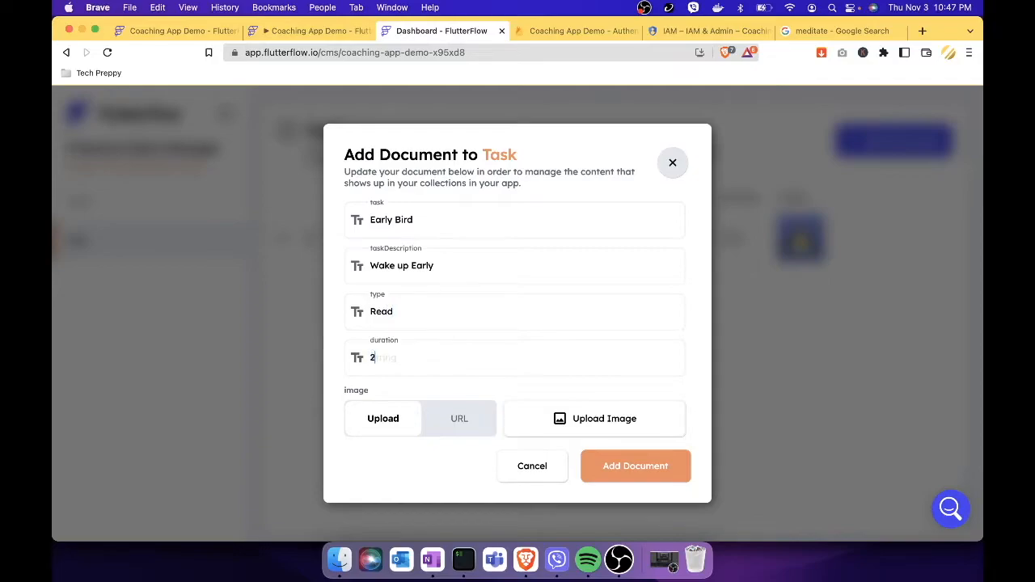
key(BackSpace)
text(30 min)
key(BackSpace)
key(BackSpace)
key(BackSpace)
Switch the document's image source to URL and search Google Images for "wake up"
click(472, 419)
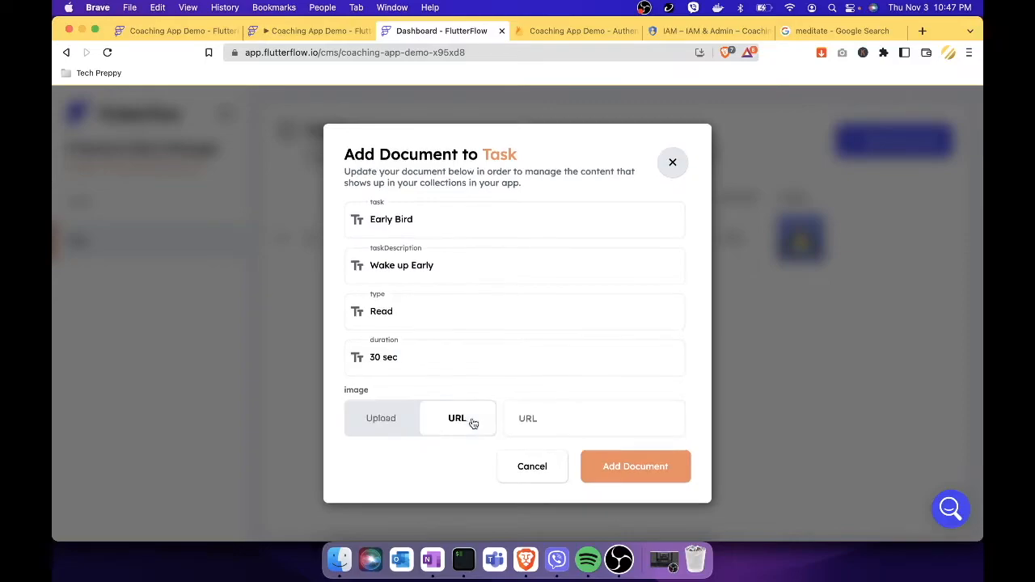
click(836, 30)
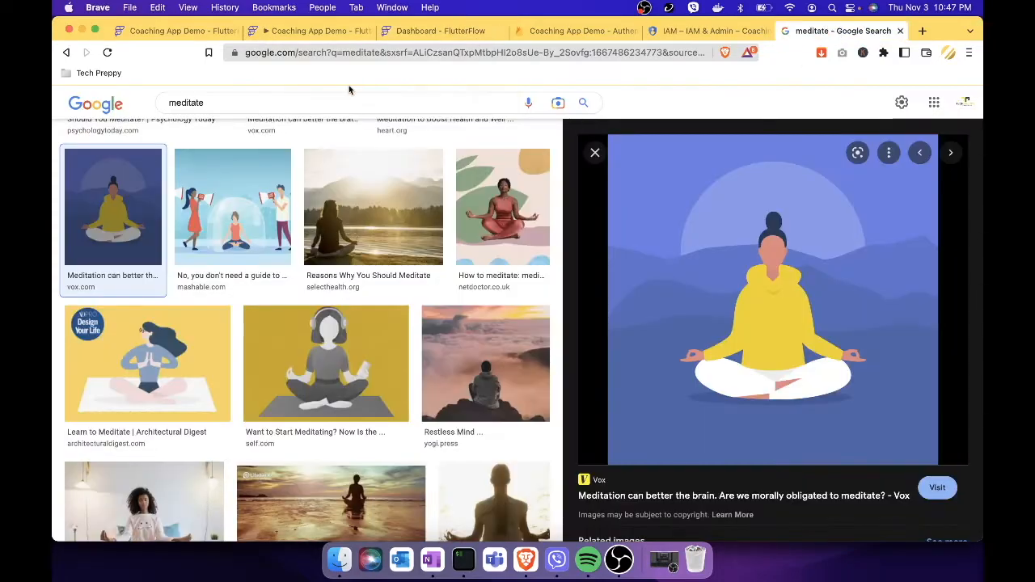
double_click(226, 95)
text(wake uip)
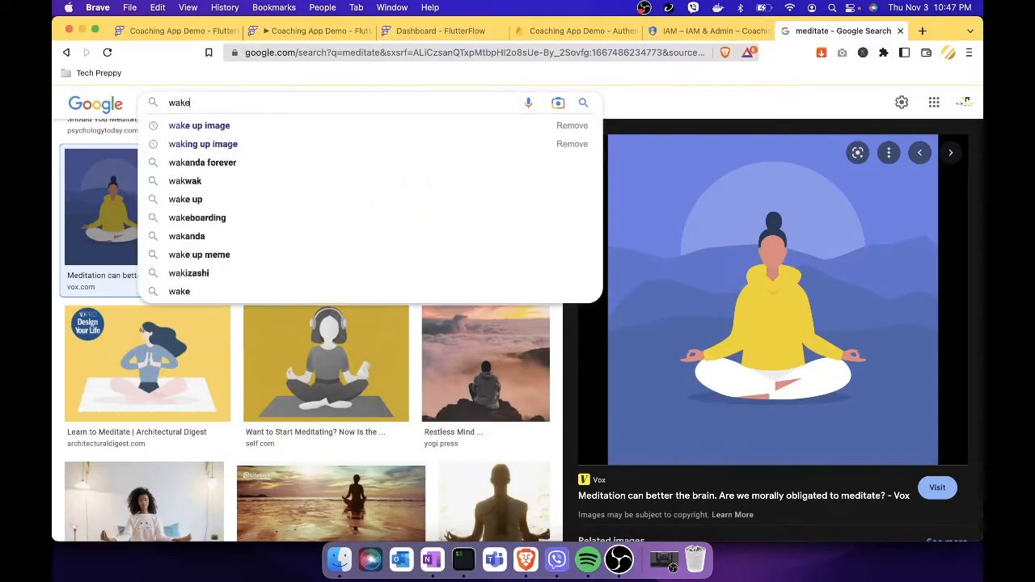
key(BackSpace)
key(BackSpace)
text(p)
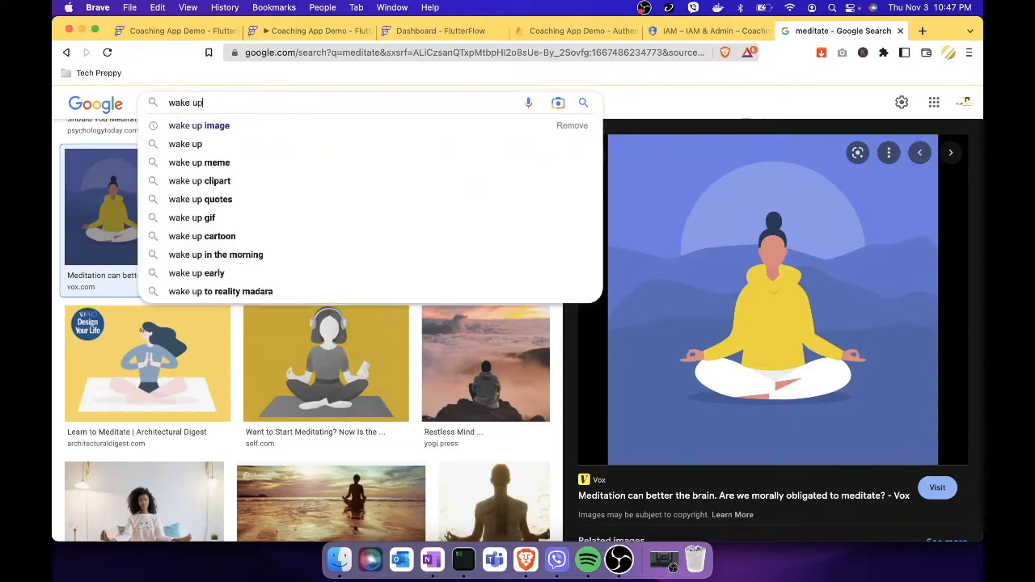
key(Return)
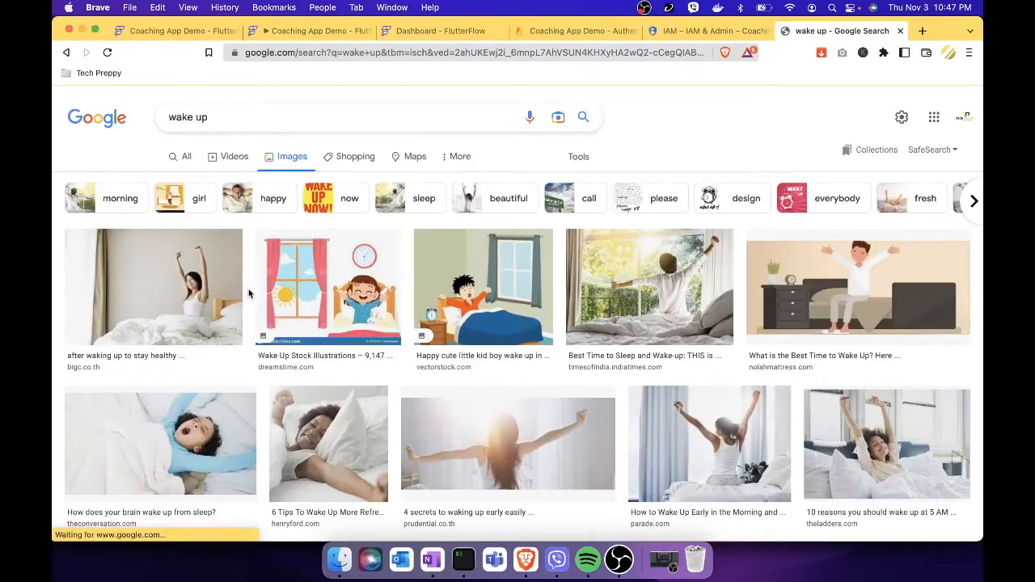
Browse the image results and open the Times of India photo of a person stretching in bed before a window
scroll(591, 364, down, 5)
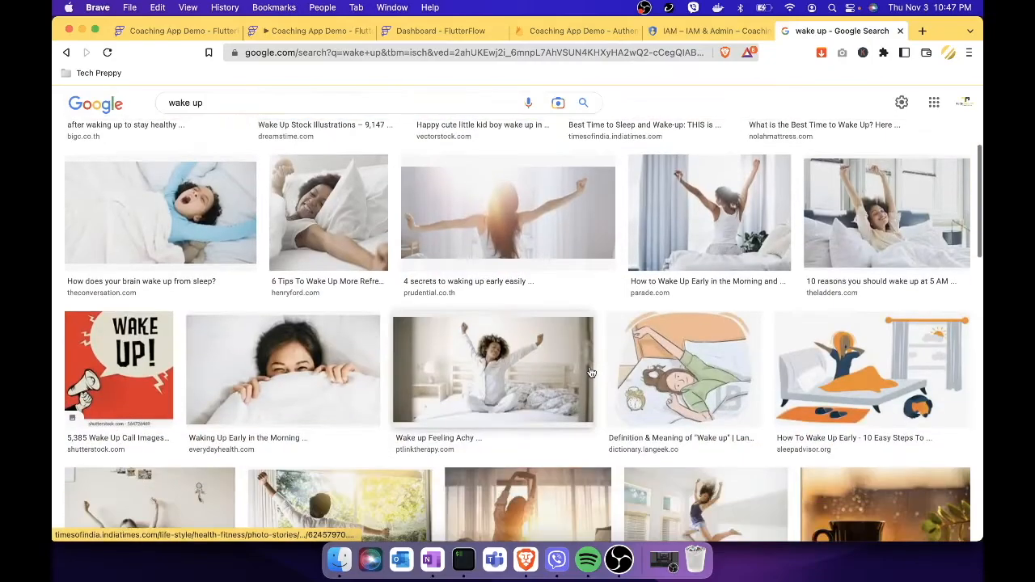
scroll(591, 372, down, 10)
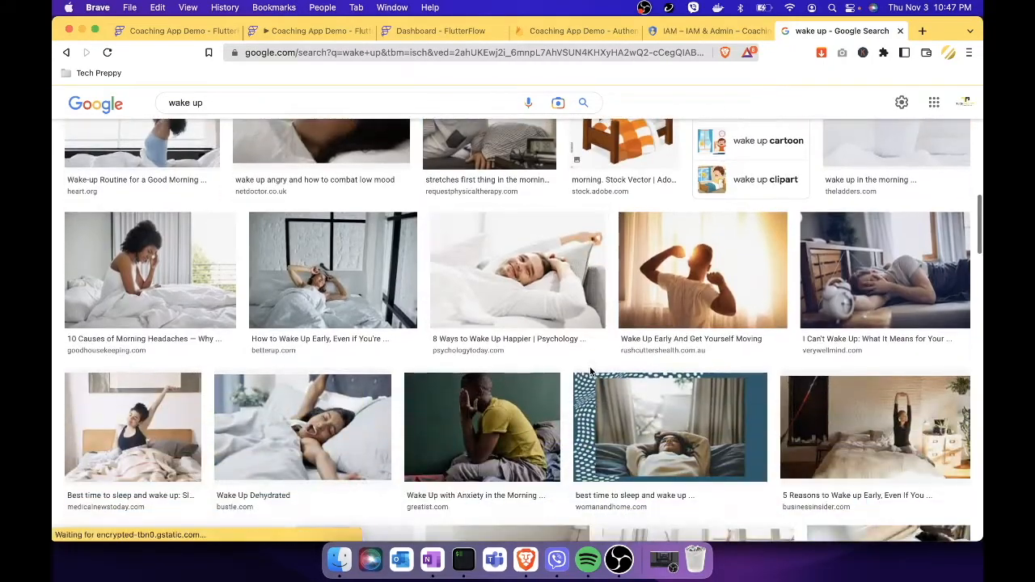
scroll(589, 372, down, 5)
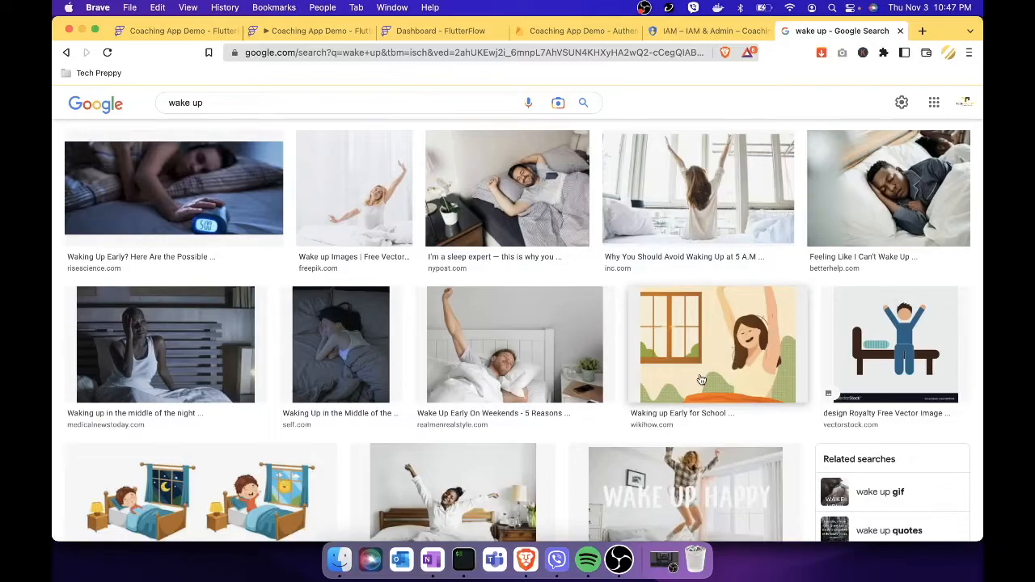
scroll(700, 379, up, 20)
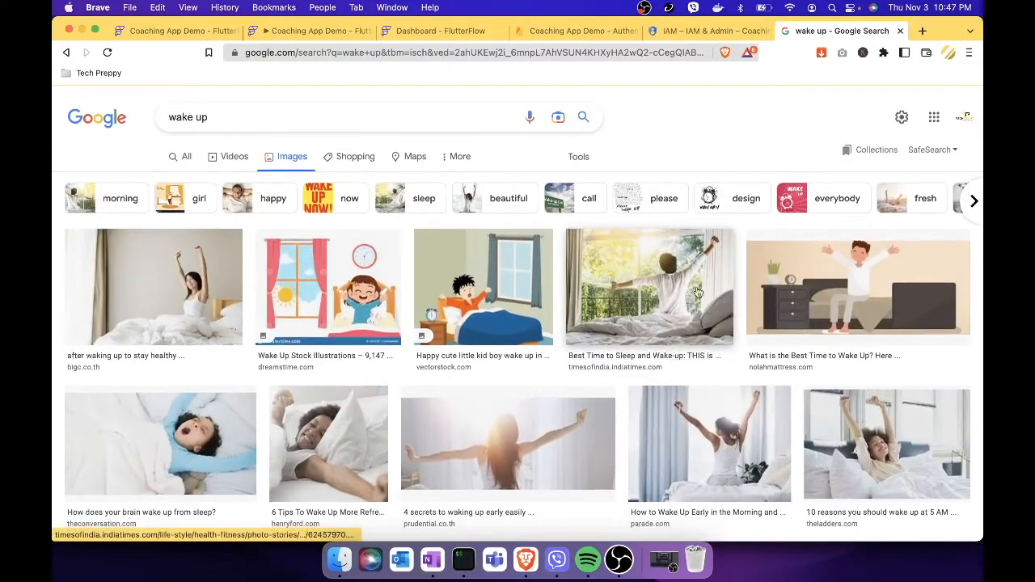
click(701, 286)
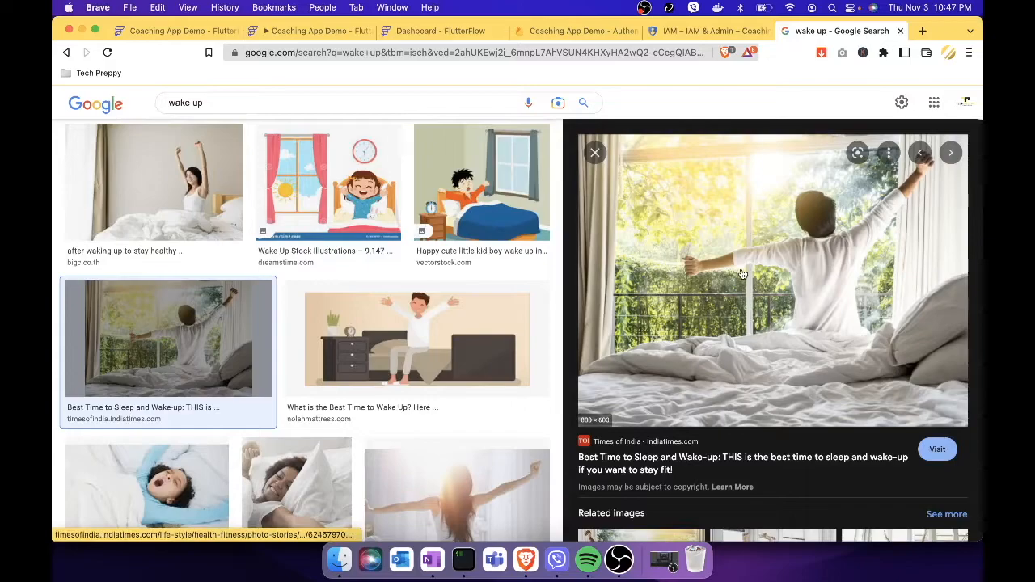
right_click(740, 271)
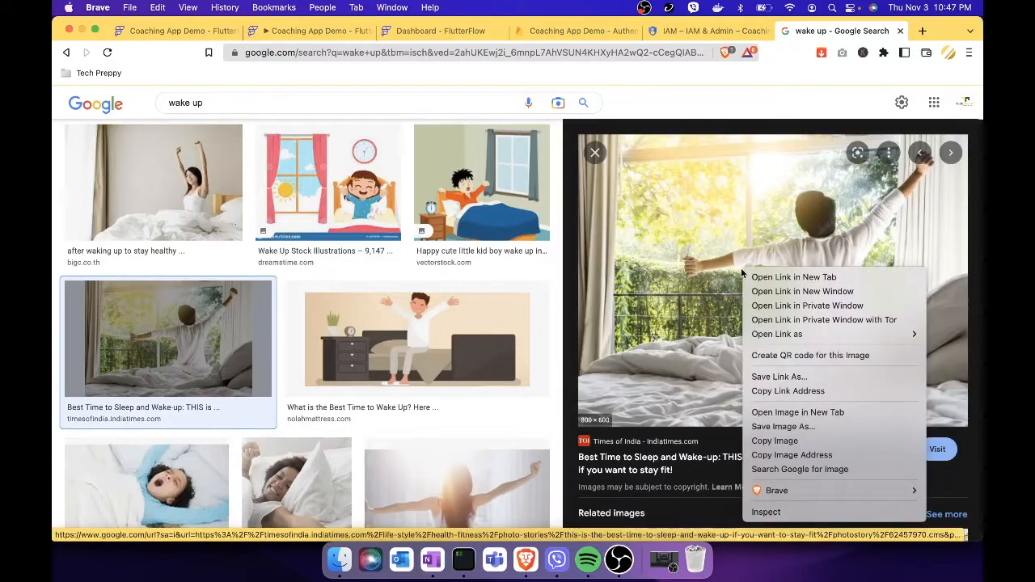
click(807, 469)
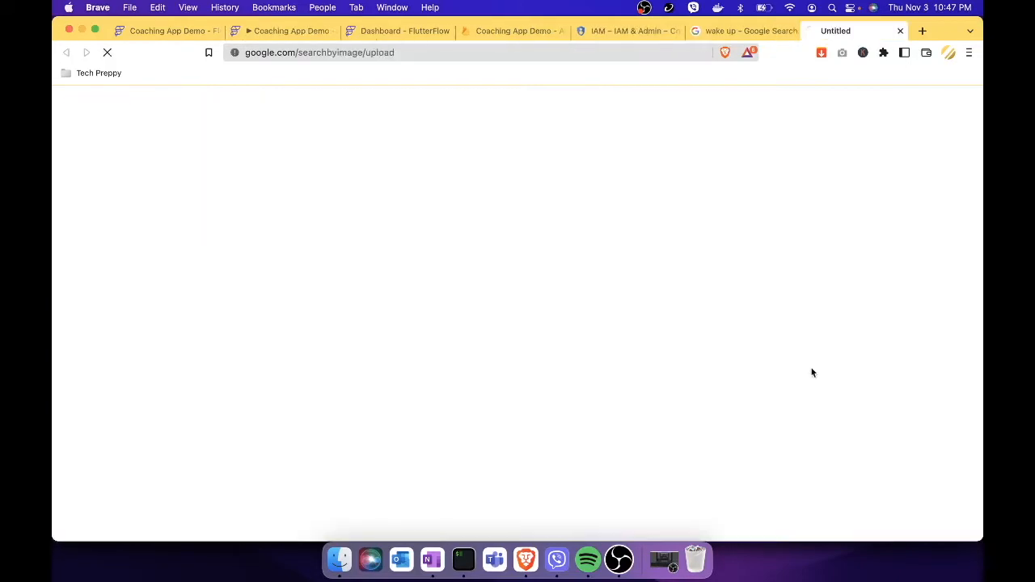
click(900, 30)
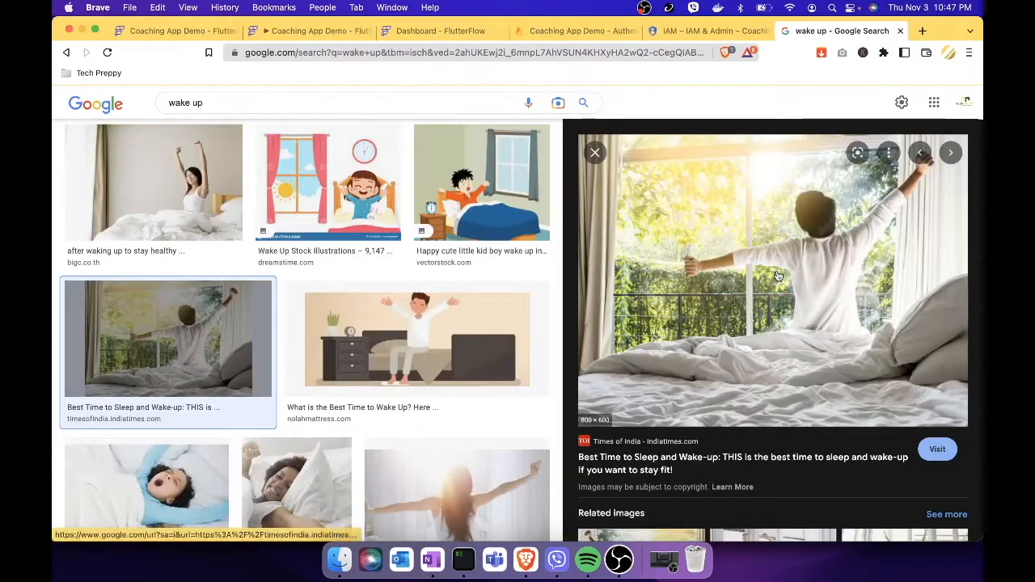
Copy the photo's image address into the Early Bird document's image URL and add the document to the Task collection
right_click(778, 273)
click(832, 460)
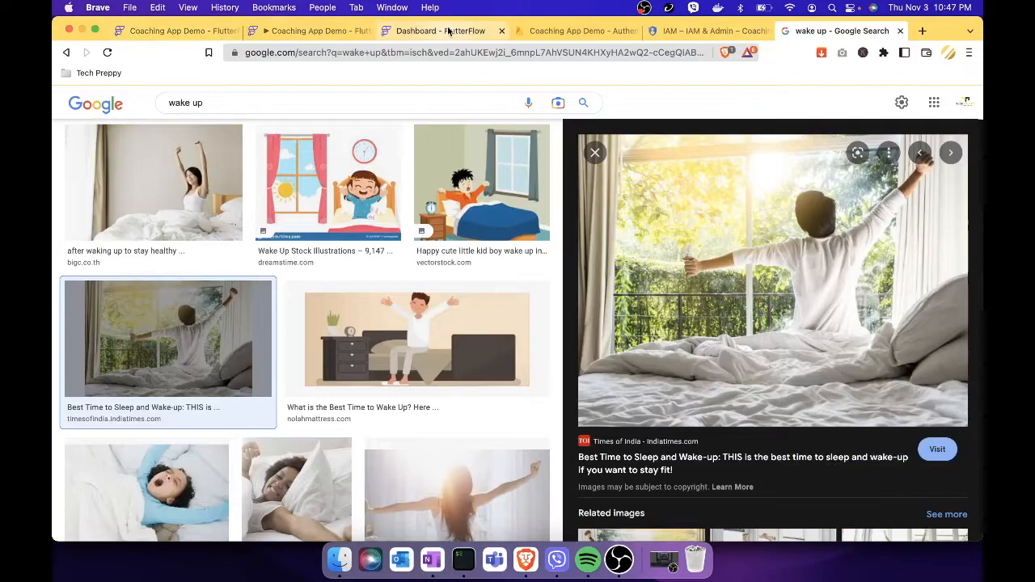
click(317, 33)
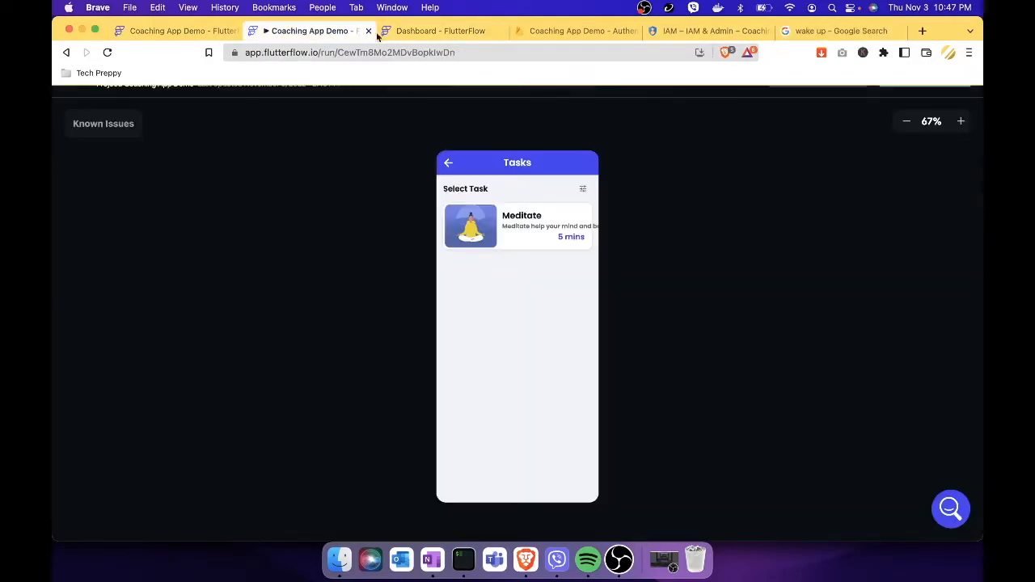
click(413, 34)
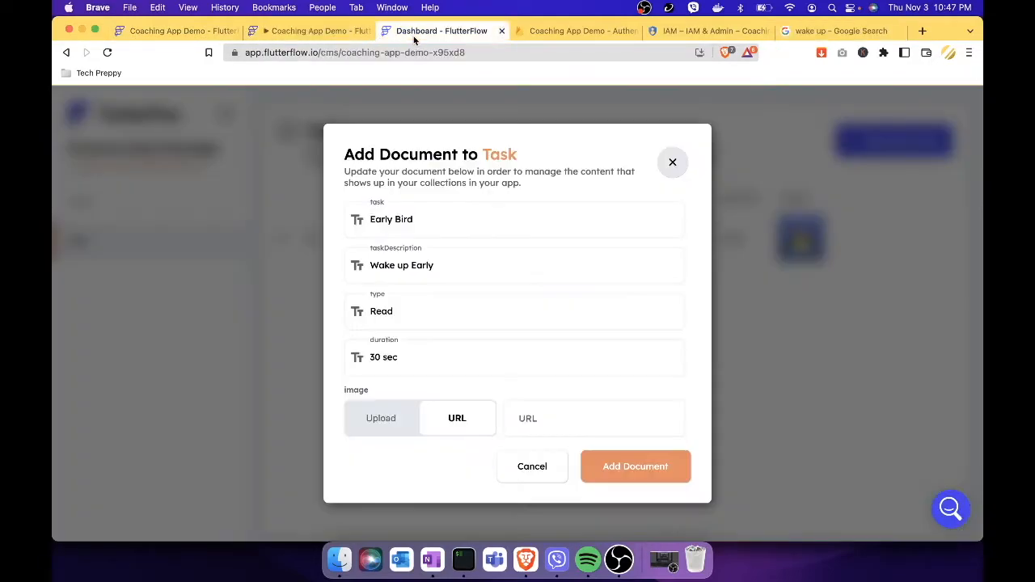
click(569, 425)
key(super+v)
click(666, 482)
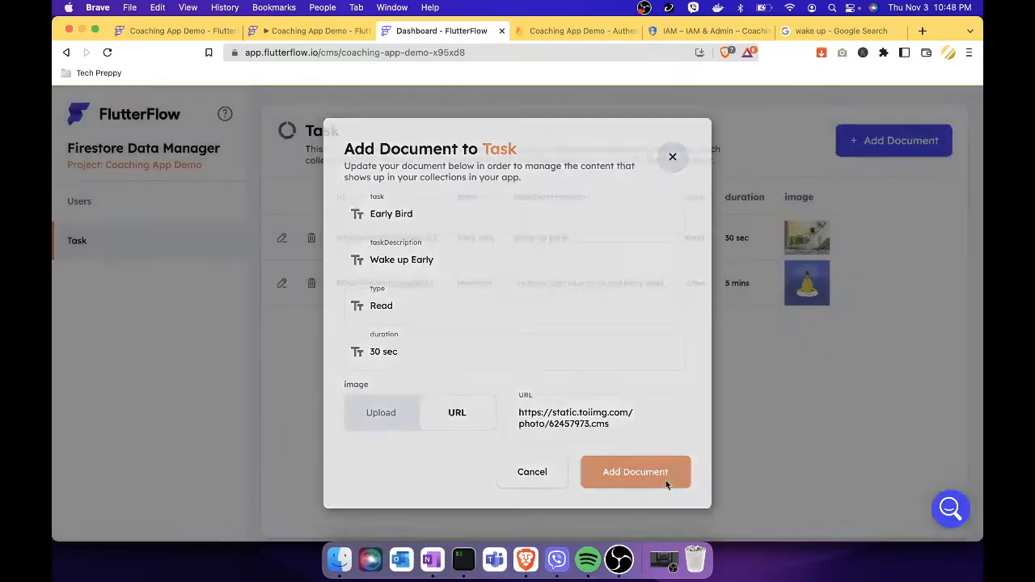
Check the task list on the Tasks page of the running app
click(318, 30)
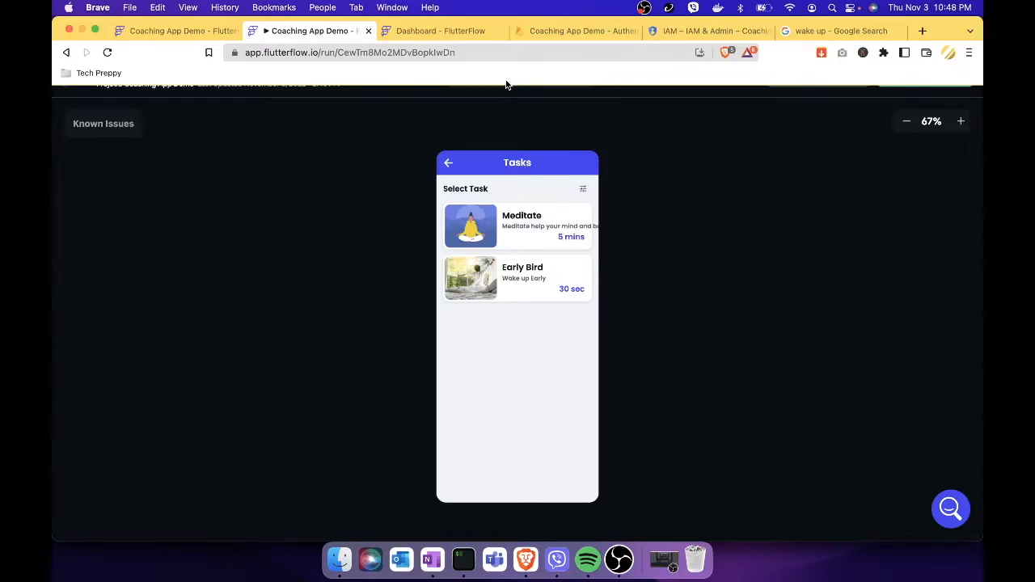
Change the Meditate document's taskDescription to "Meditation Video" in the Firestore Data Manager and update the document
click(457, 31)
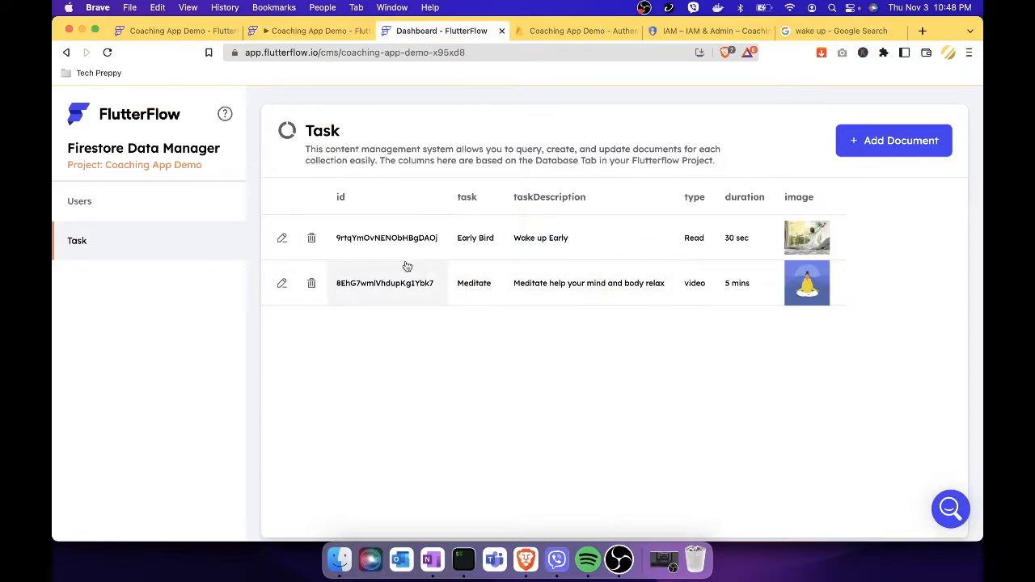
click(283, 285)
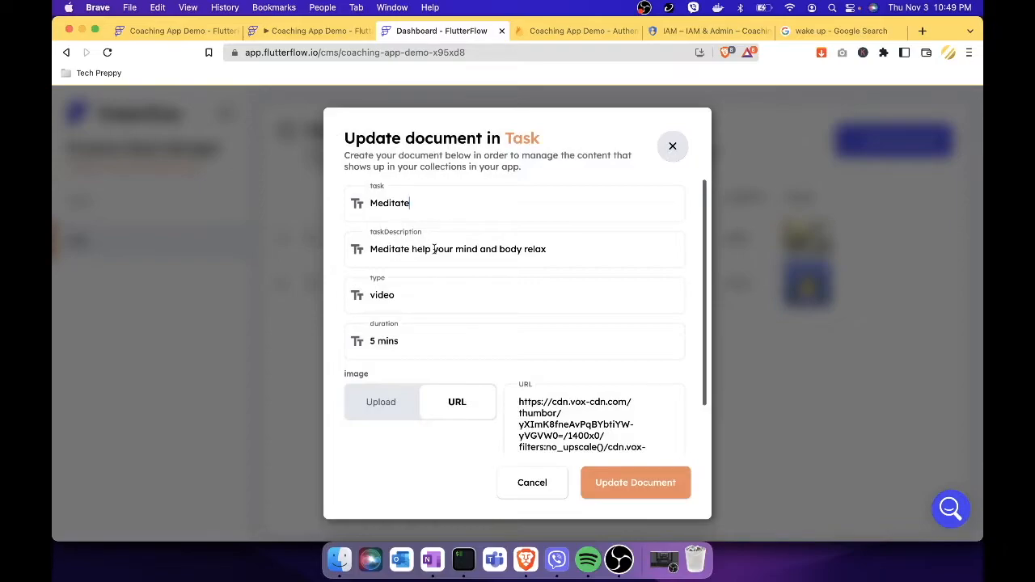
drag(558, 254, 374, 246)
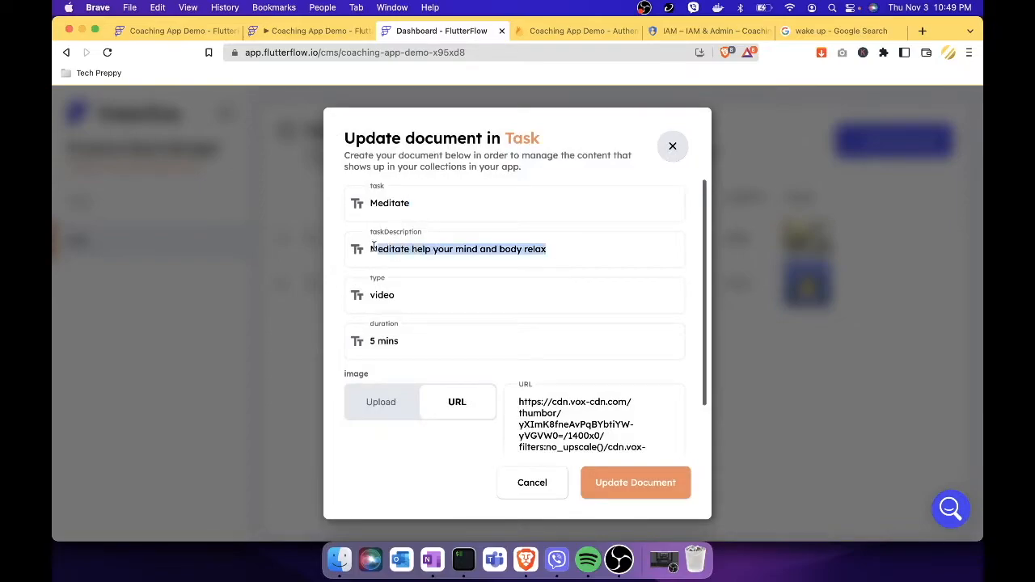
text(Meditation)
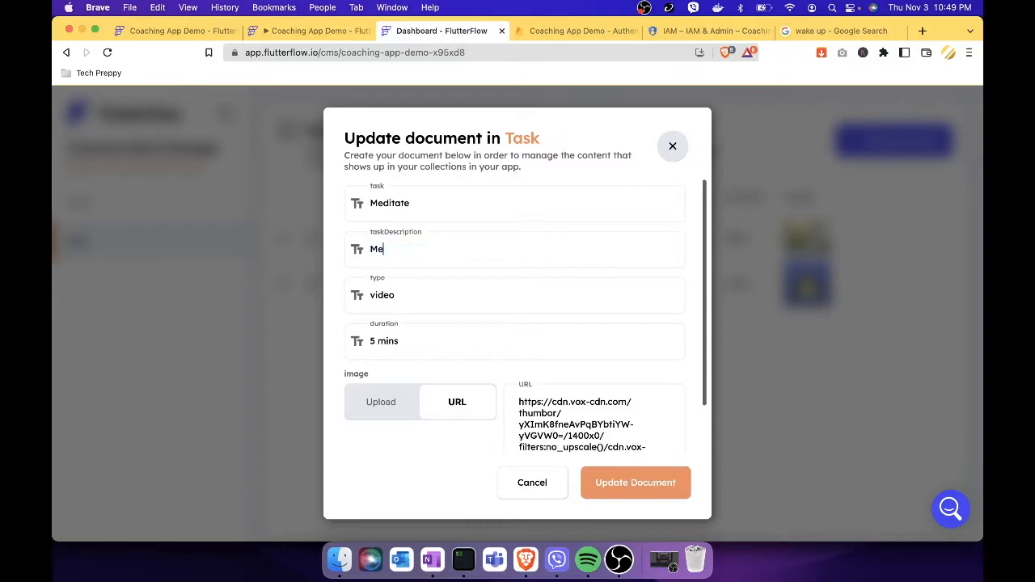
text( Video)
key(BackSpace)
click(665, 480)
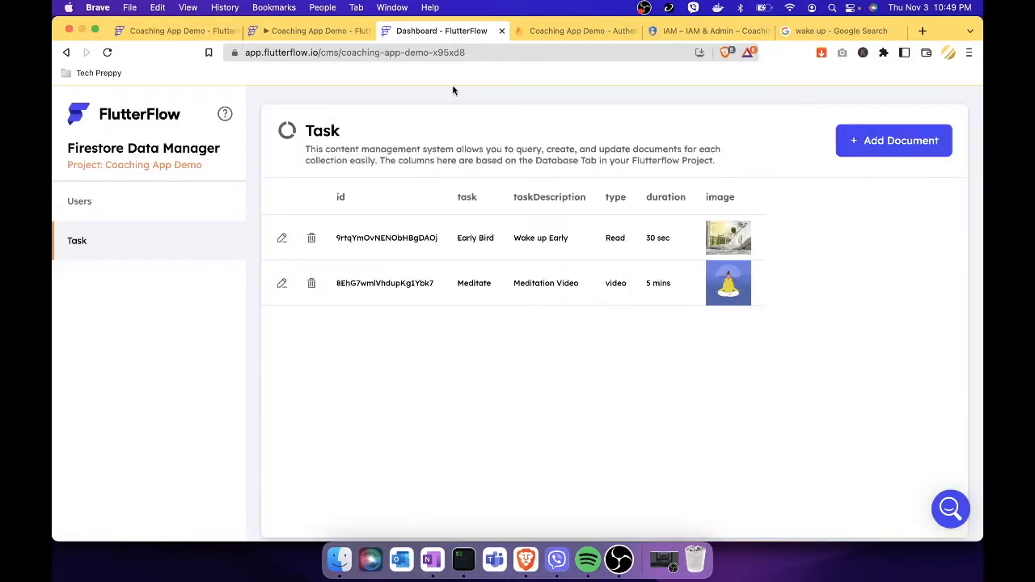
Check the Meditate description in the running app, then close the test run and return to the Dashboard page in the builder
click(334, 33)
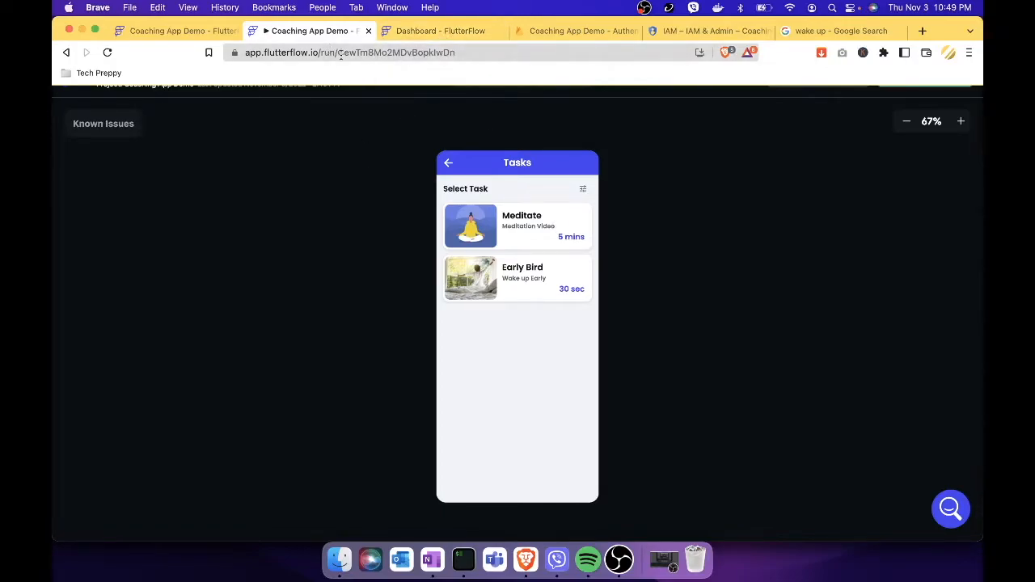
click(367, 31)
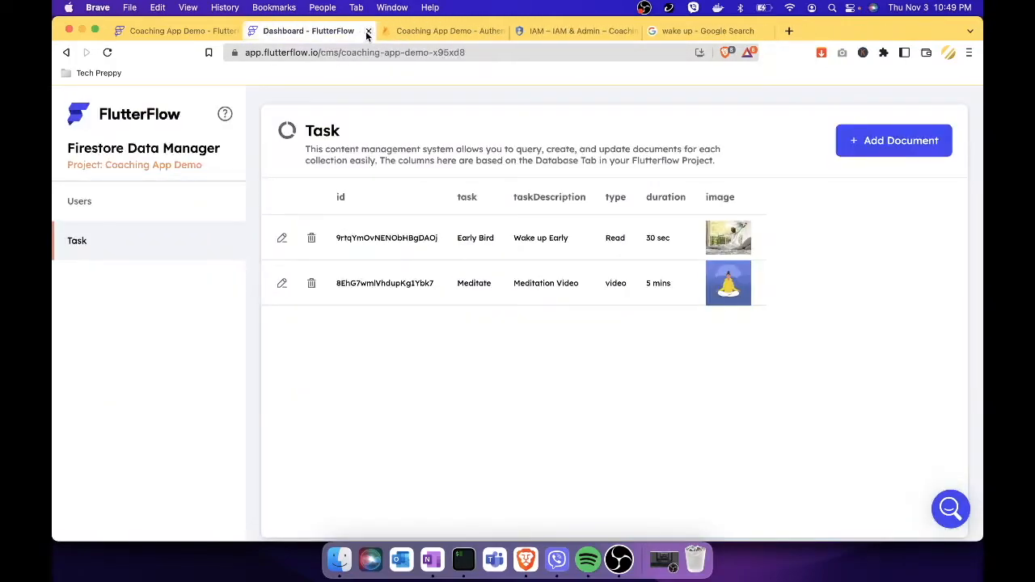
click(200, 31)
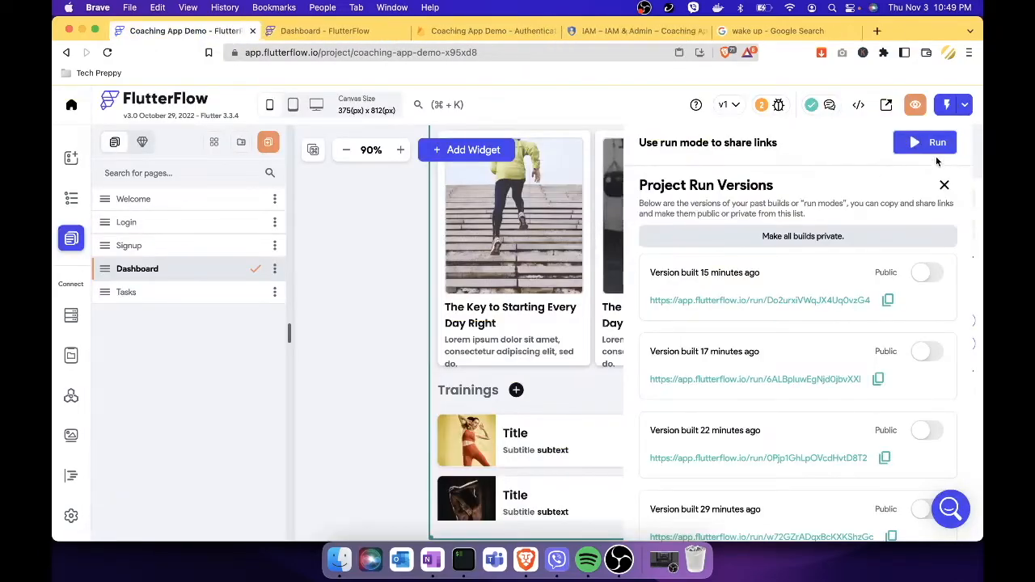
click(944, 184)
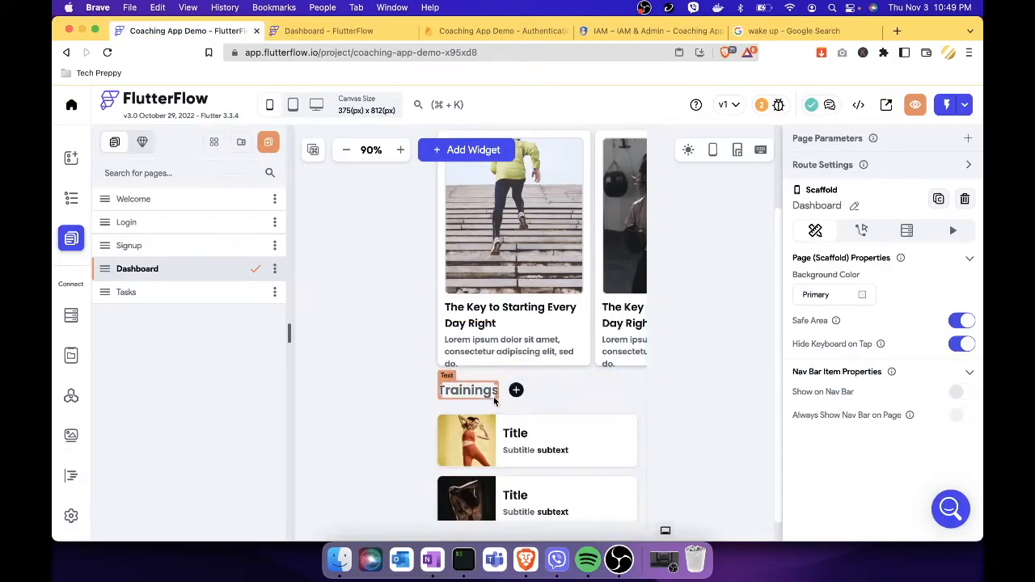
Change the Trainings heading on the Dashboard page to "To Do"
click(468, 390)
double_click(819, 221)
text(To)
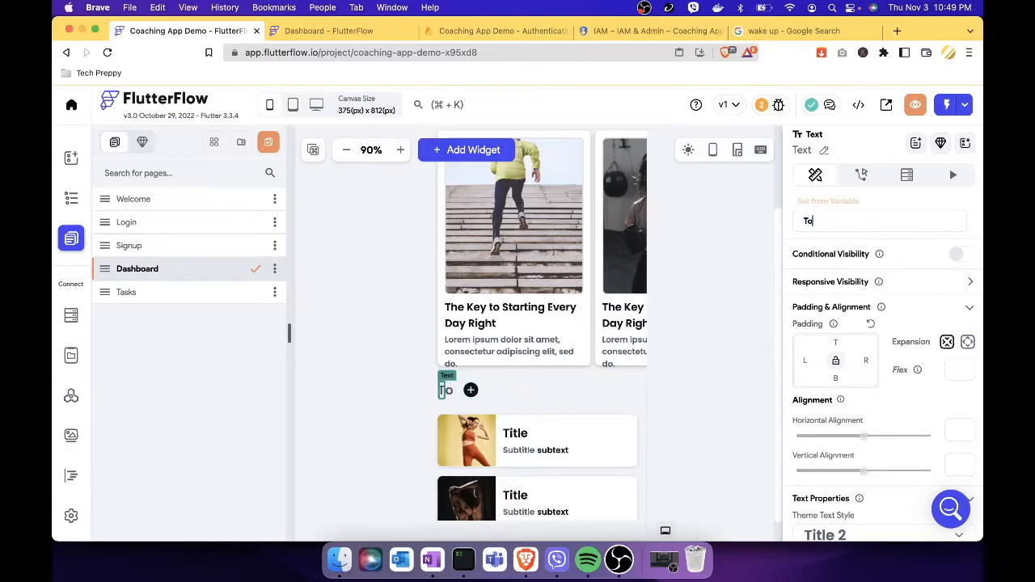
text( Do)
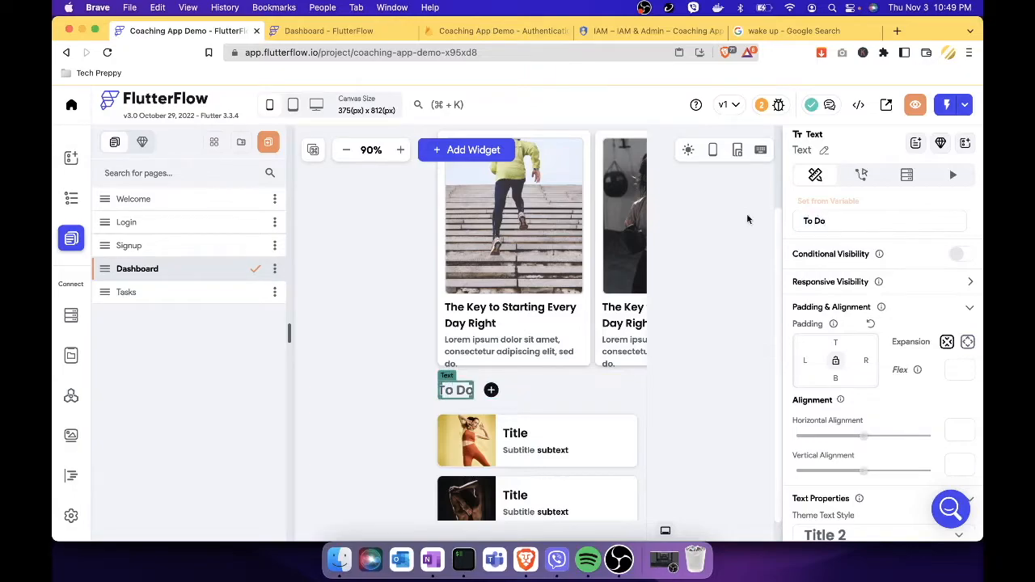
click(730, 358)
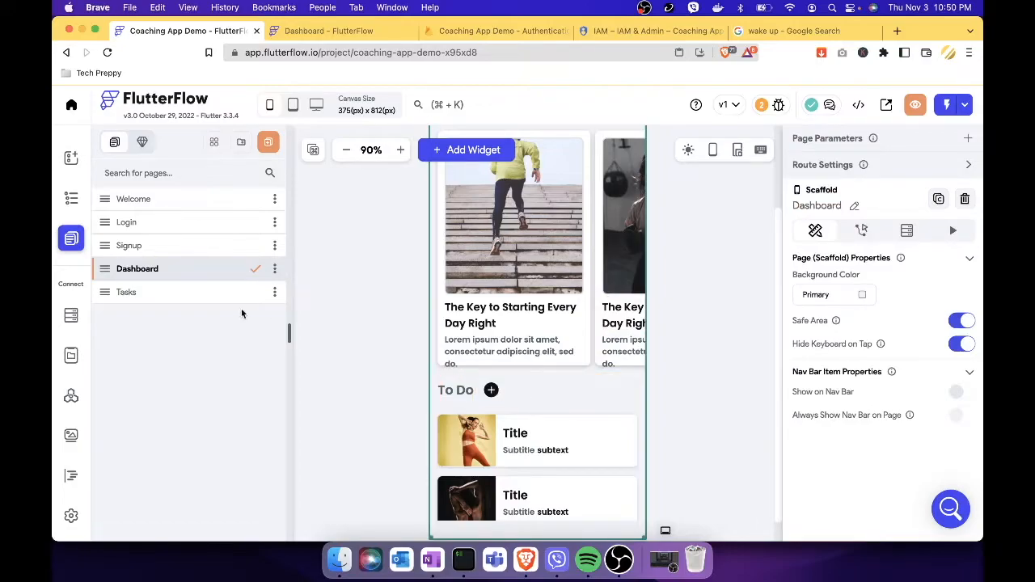
Open the Tasks page and show the action settings of the first task card's container in the ListView
click(217, 296)
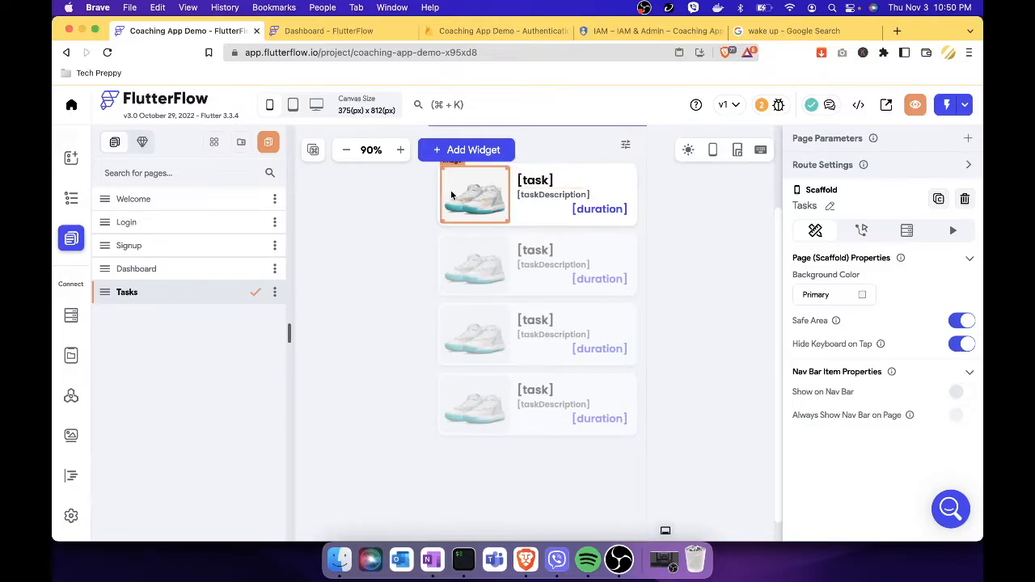
click(633, 196)
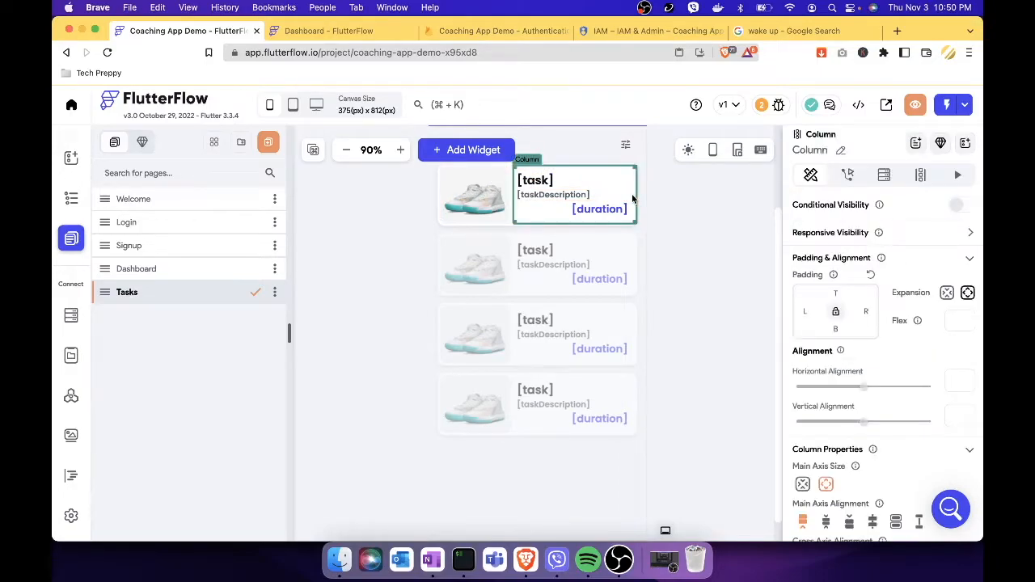
click(71, 199)
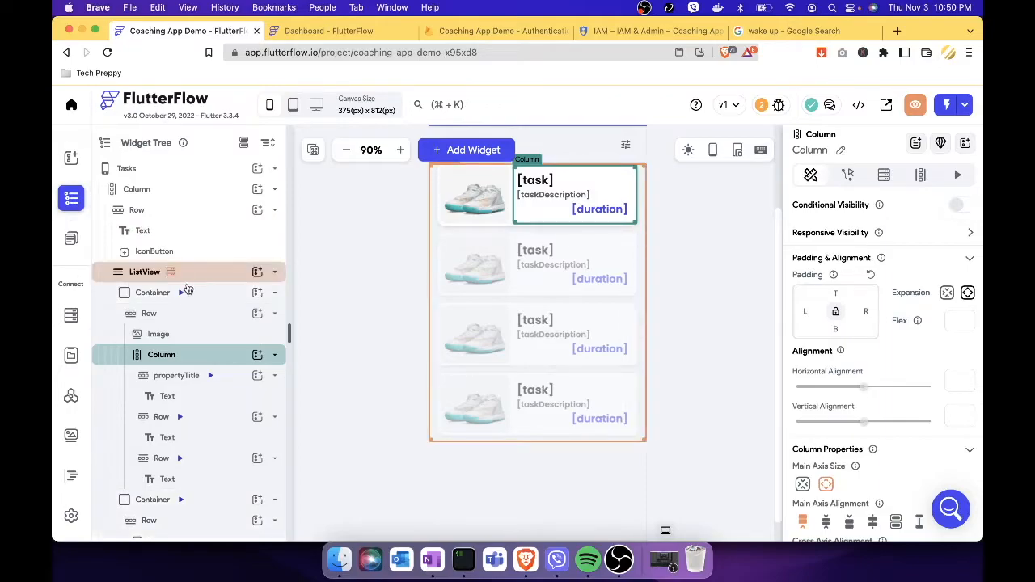
click(205, 298)
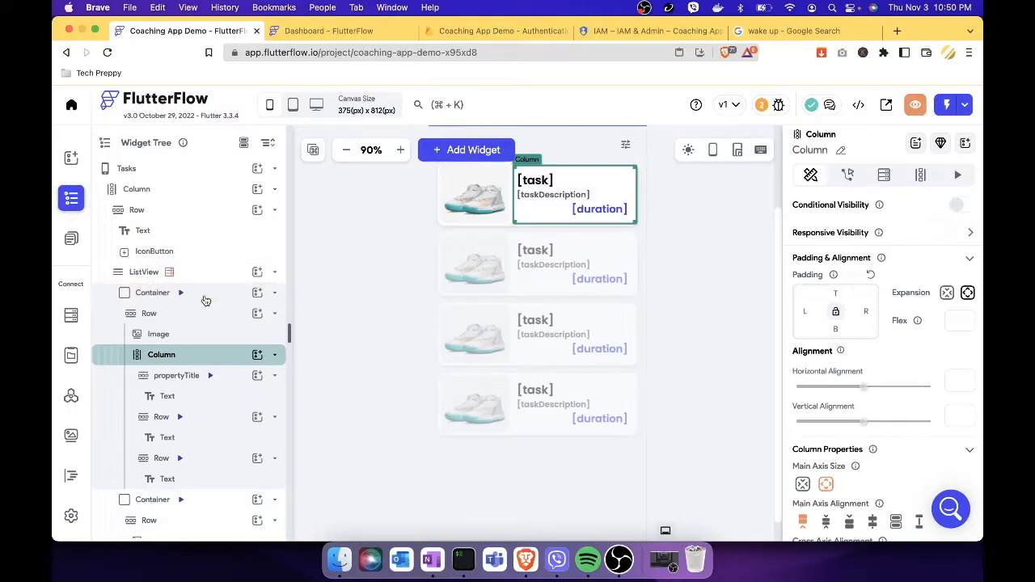
click(862, 175)
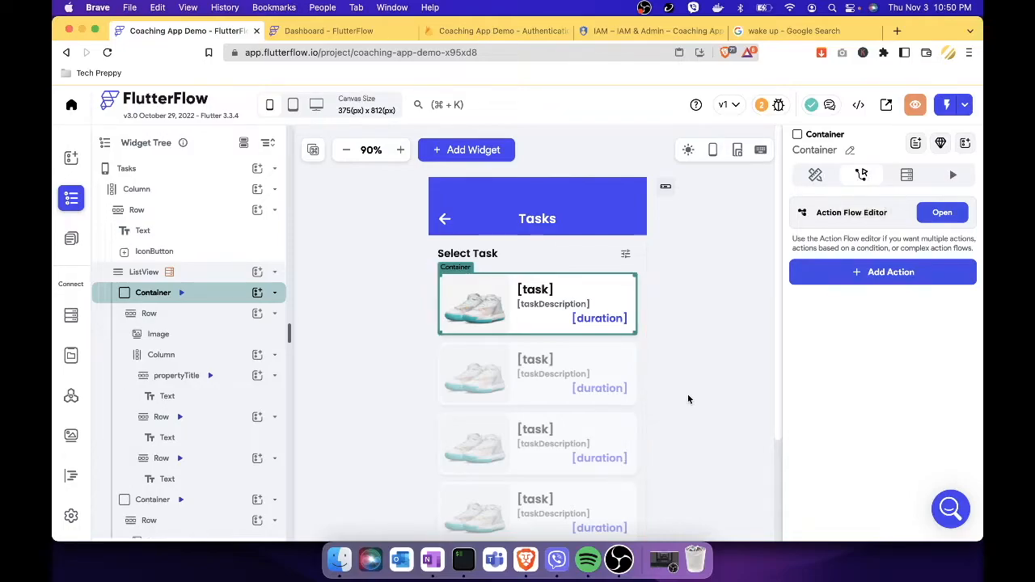
Create a Firestore collection named User_Tasks and start its schema from scratch
click(70, 318)
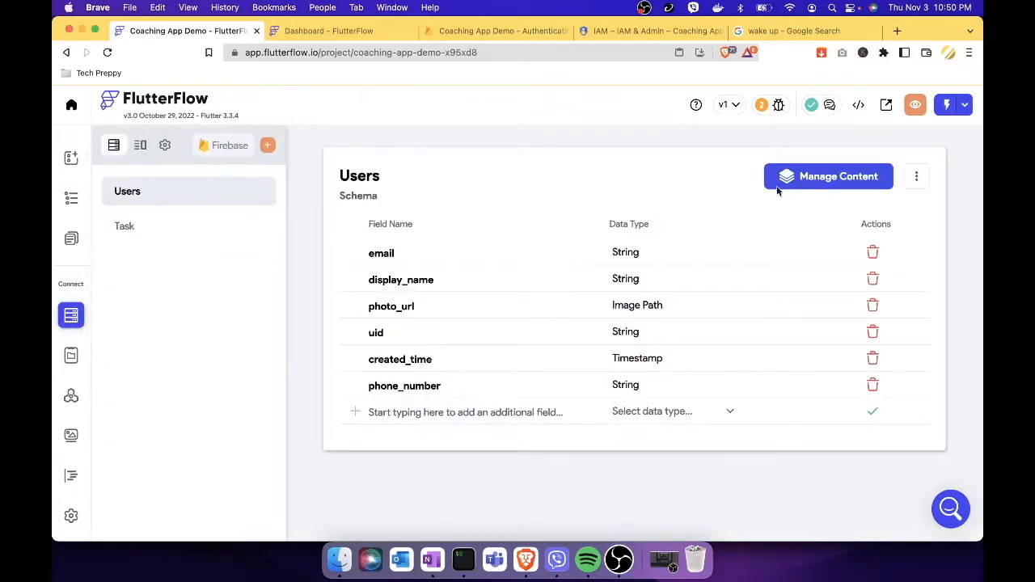
click(267, 145)
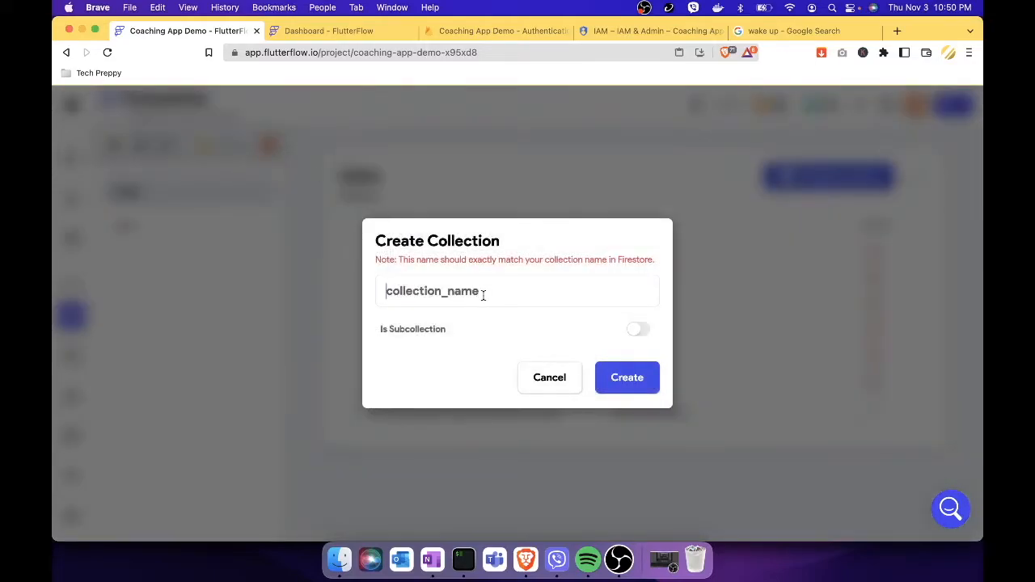
text(Ass)
key(BackSpace)
key(BackSpace)
key(BackSpace)
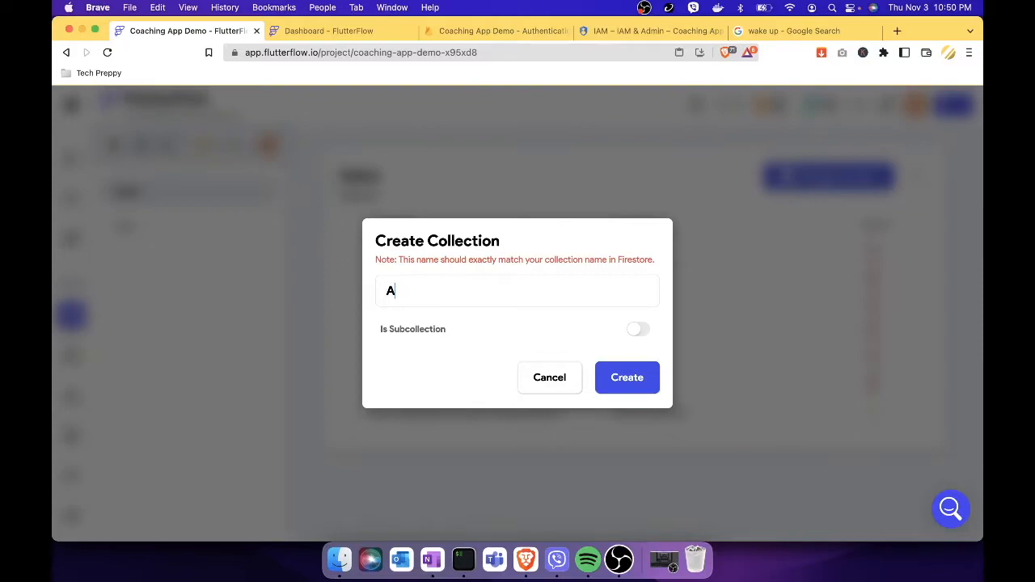
text(User_t)
key(BackSpace)
text(Tasks)
click(629, 379)
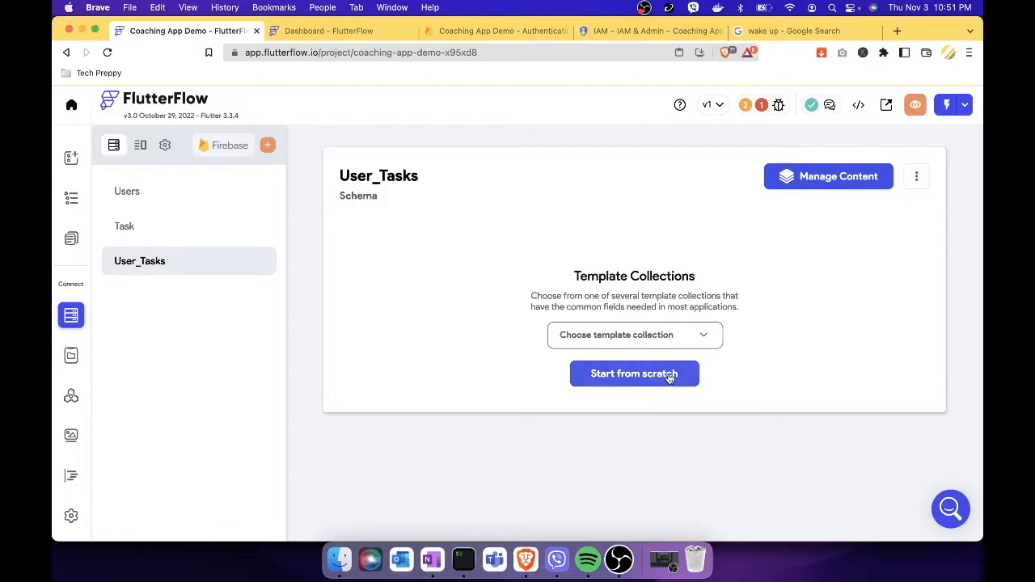
click(667, 376)
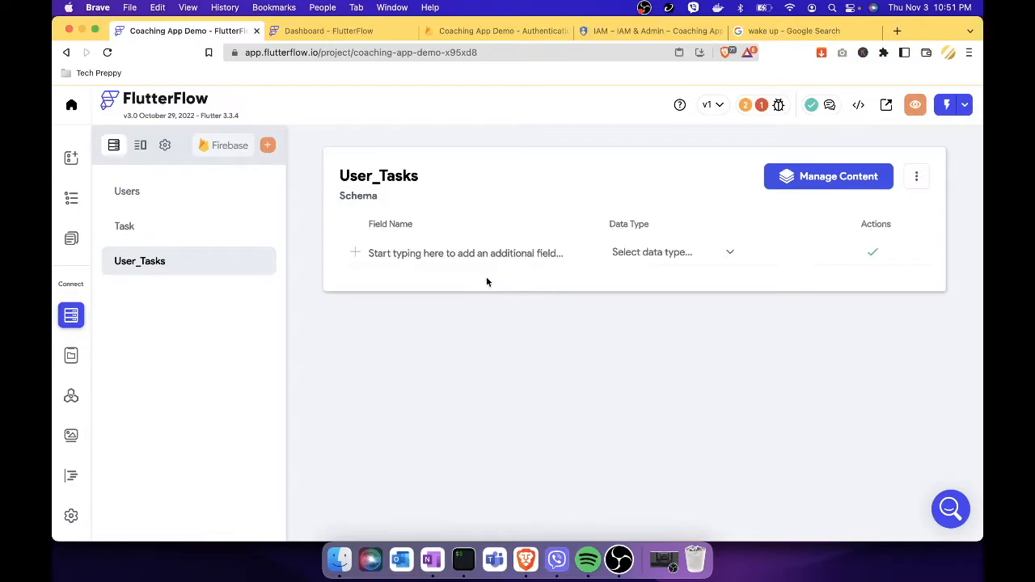
Add a String field named tasks to the User_Tasks schema
click(485, 253)
text(taks)
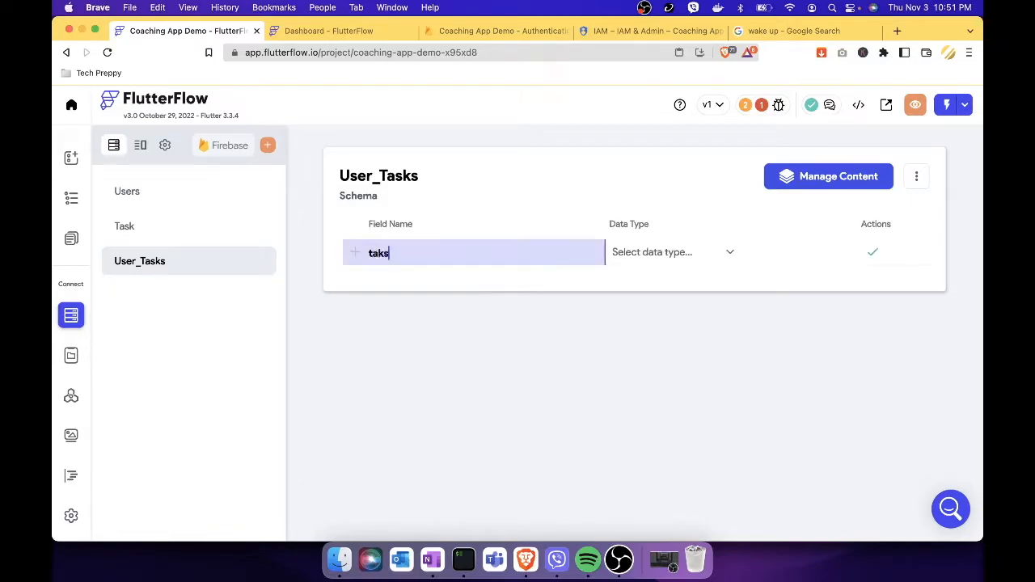
key(BackSpace)
key(BackSpace)
key(BackSpace)
text(asks)
click(731, 257)
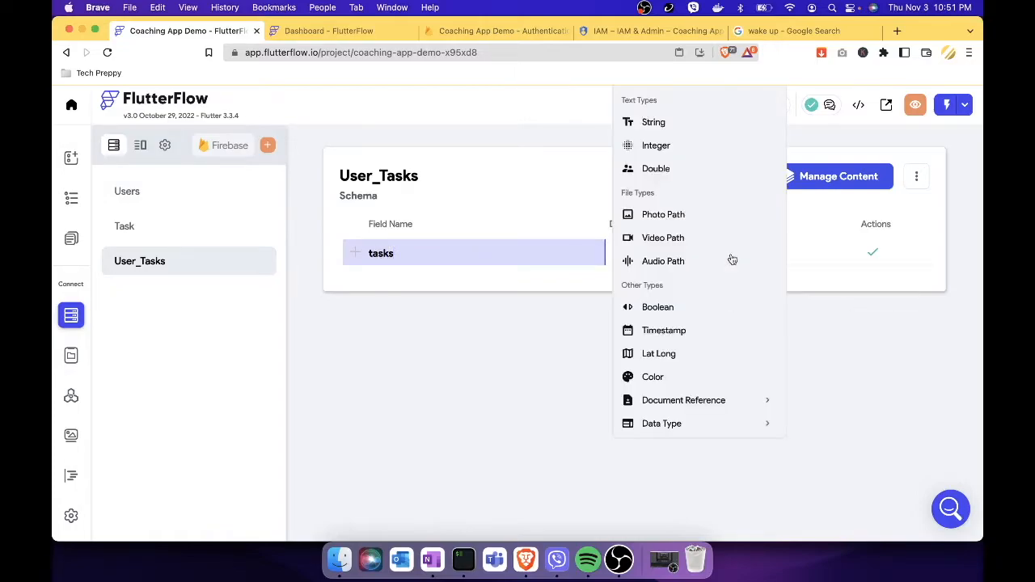
click(680, 127)
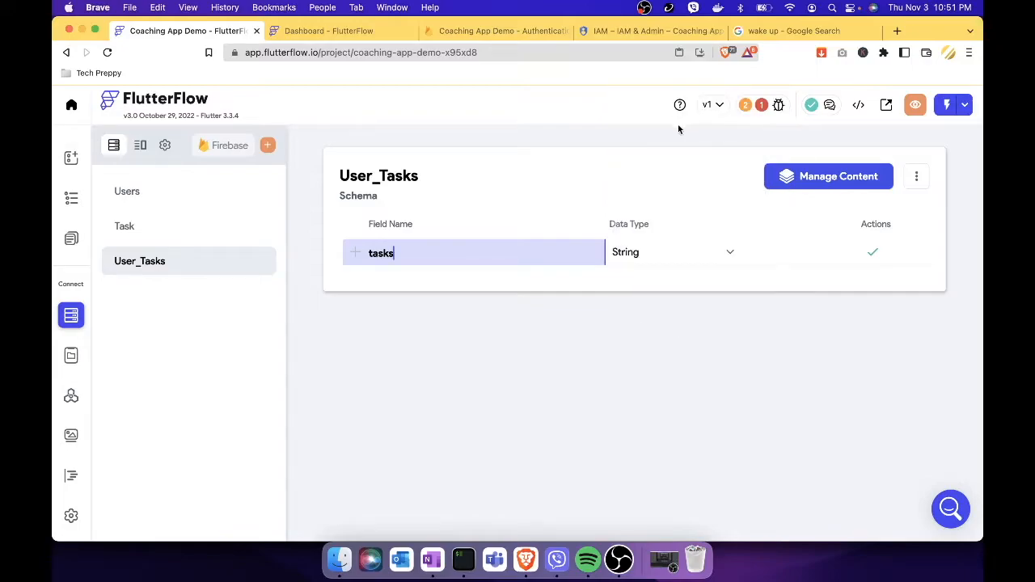
click(871, 253)
Add a String field named taskDescription to the User_Tasks schema
click(489, 278)
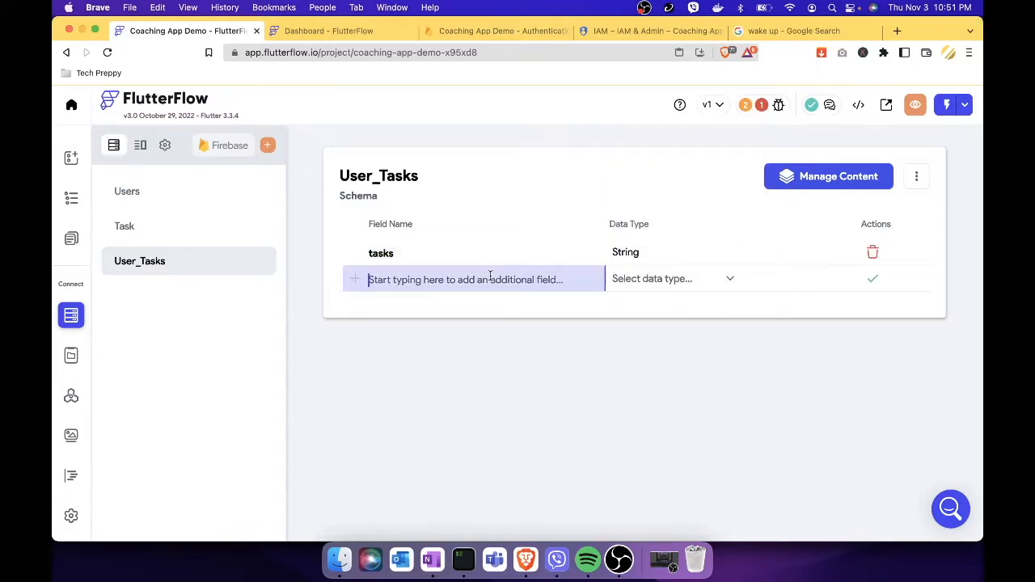
text(tasks)
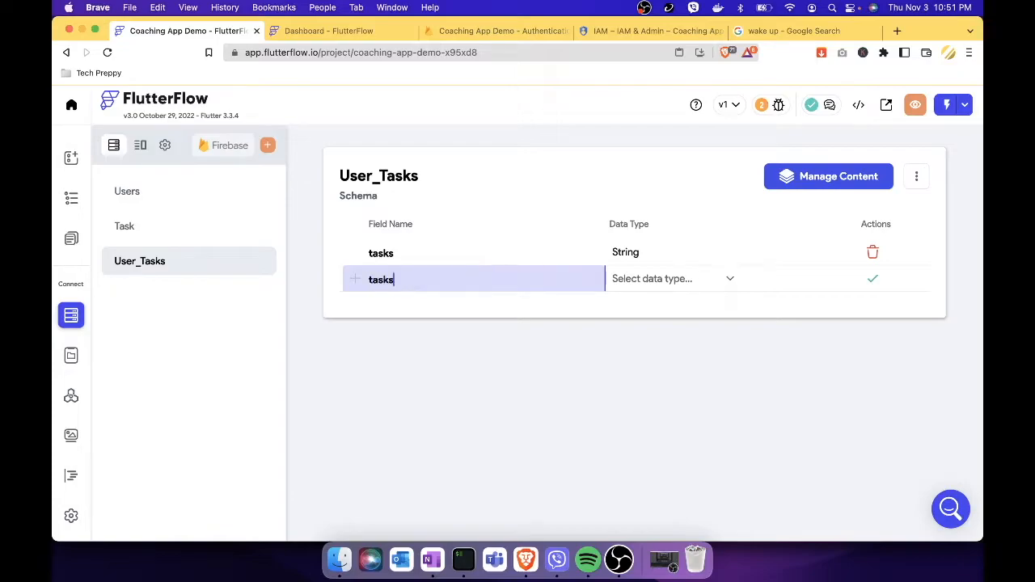
key(BackSpace)
text(Description)
click(621, 279)
click(655, 148)
click(873, 279)
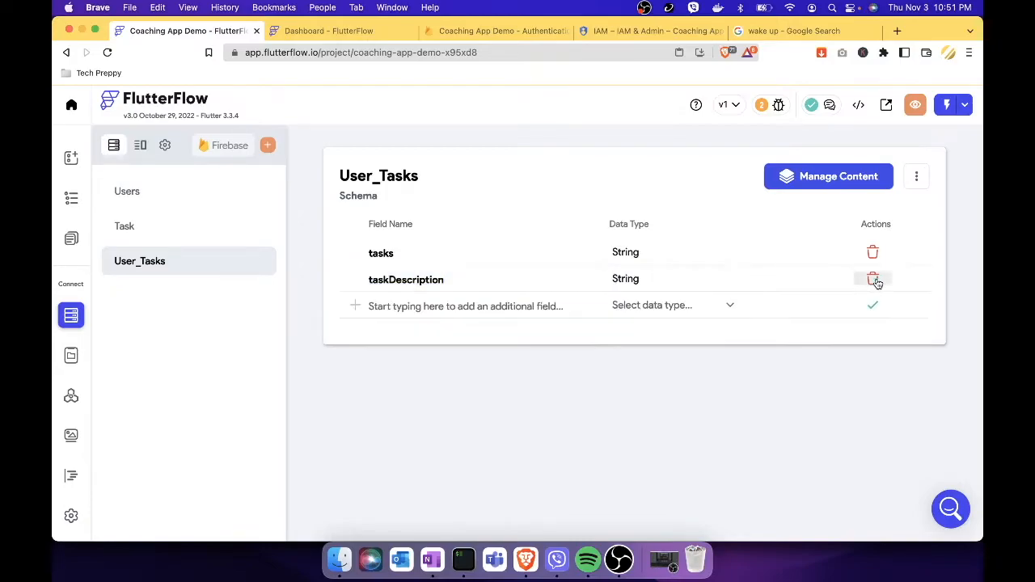
Add a String field named duration to the User_Tasks schema
click(483, 311)
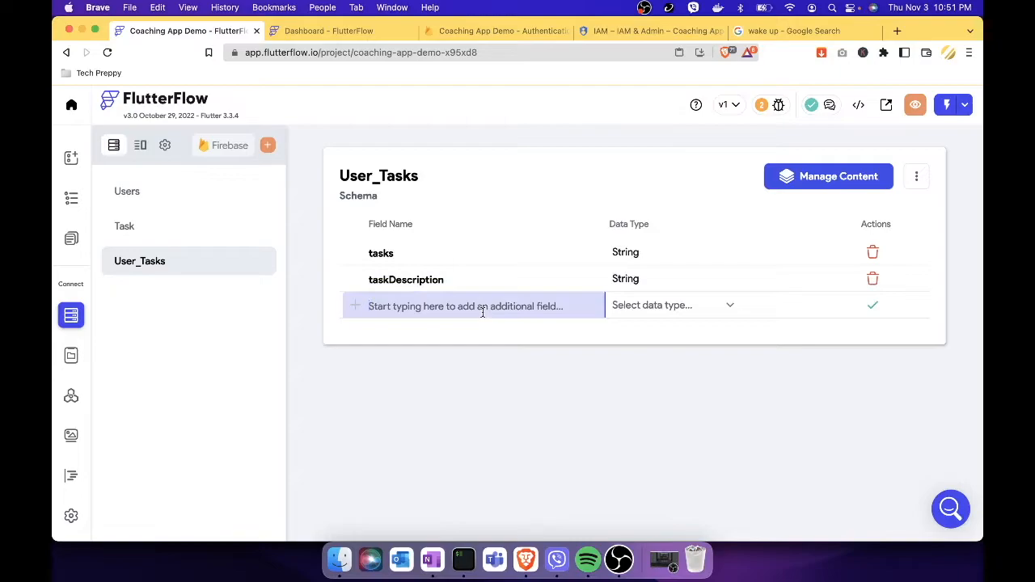
text(duration)
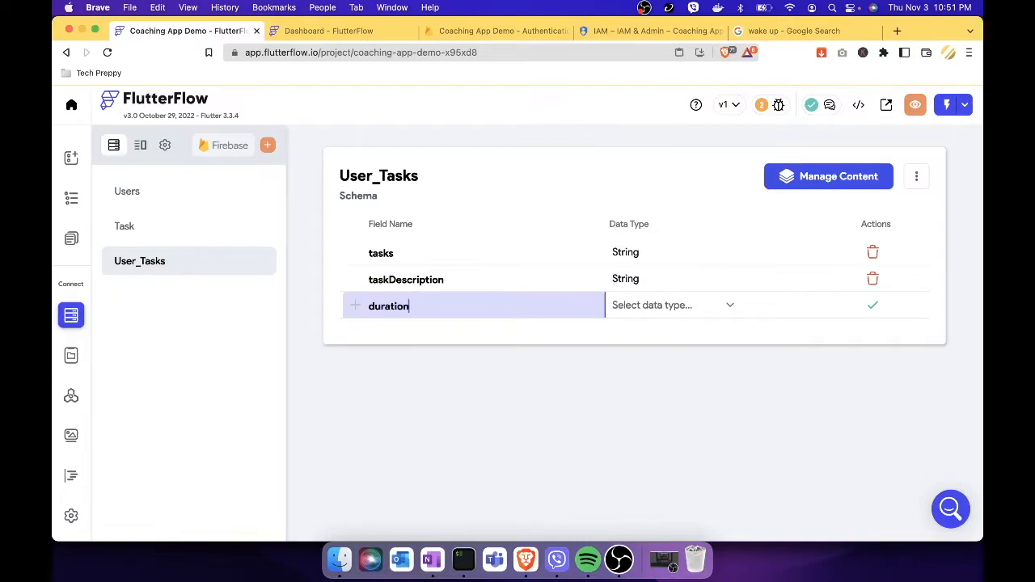
click(717, 310)
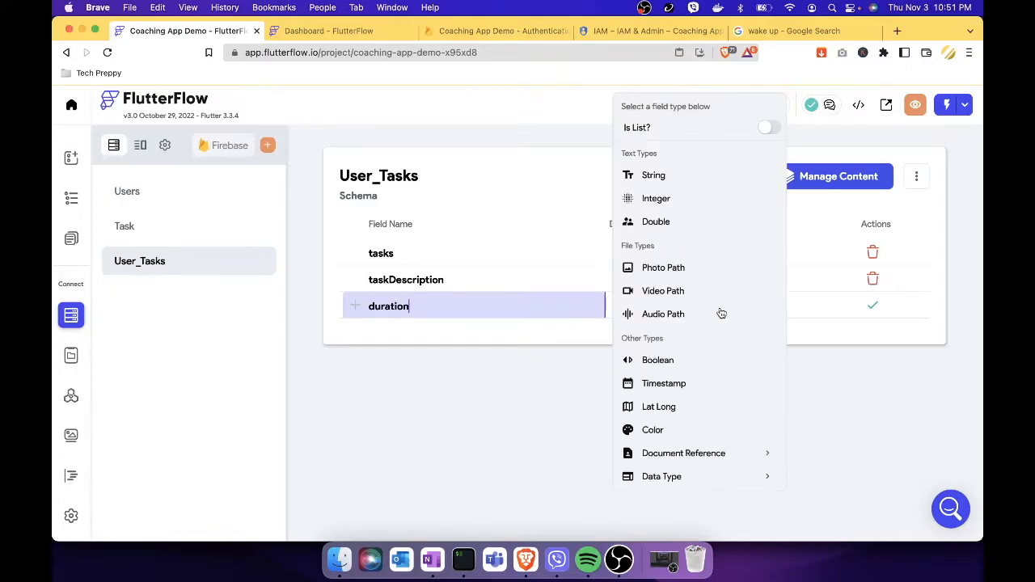
click(668, 177)
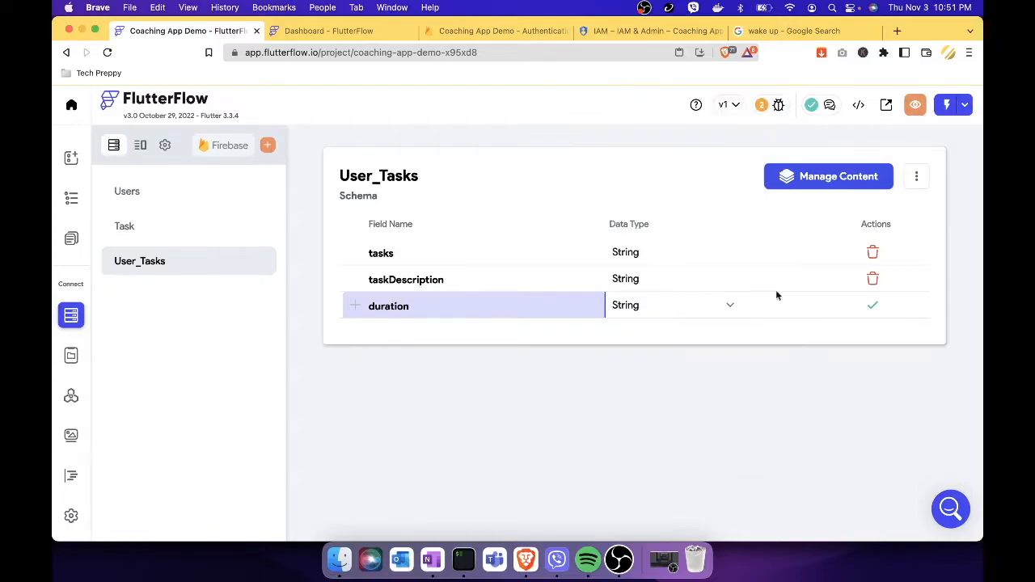
click(871, 305)
Add a Photo Path field named image to the User_Tasks schema
click(457, 334)
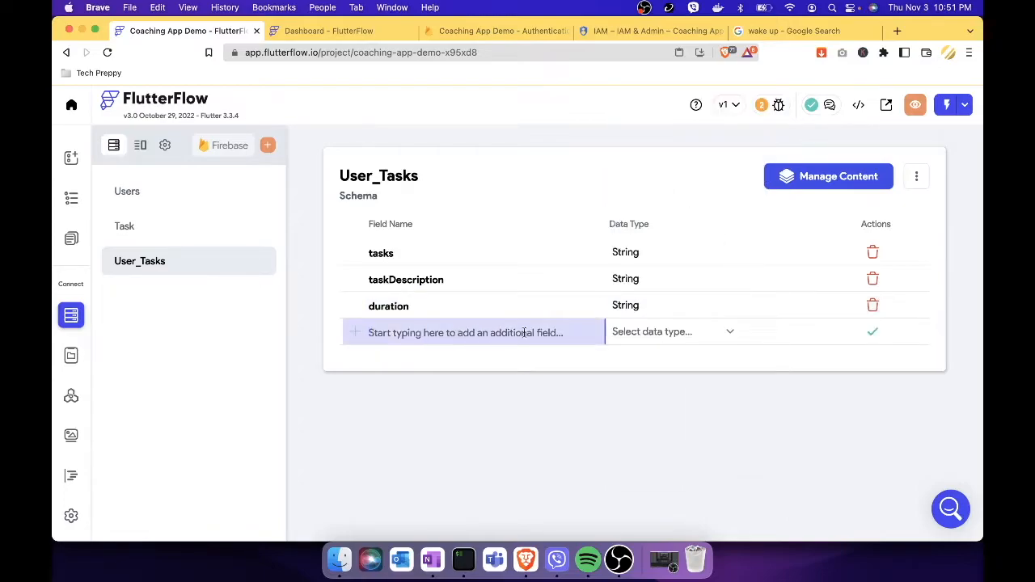
text(image)
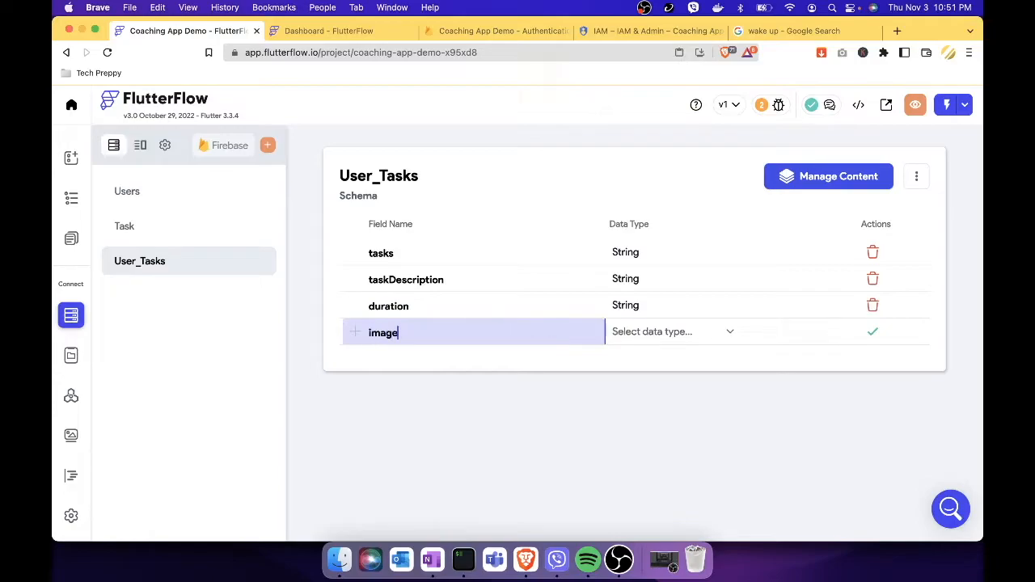
click(722, 336)
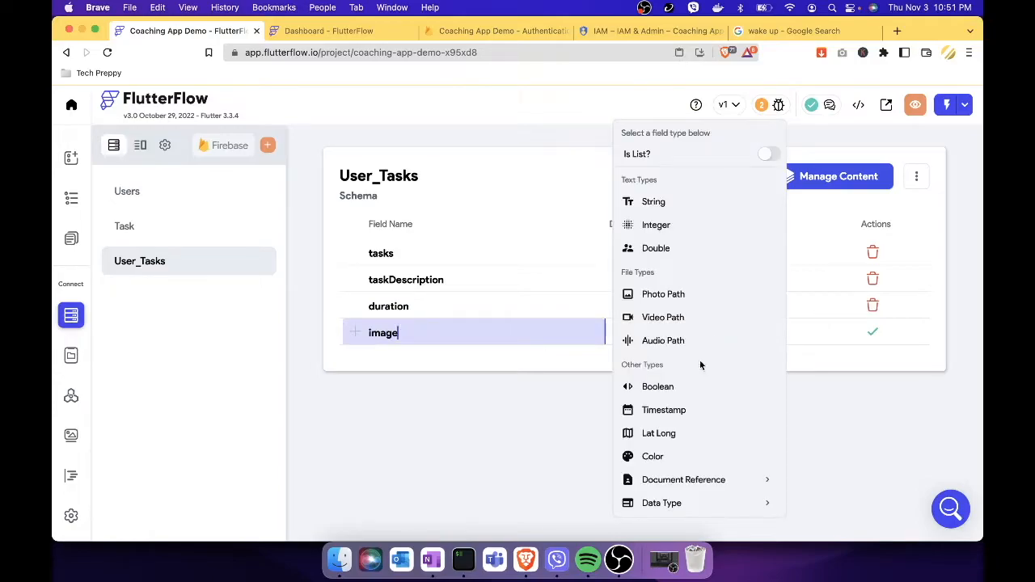
click(671, 296)
click(873, 332)
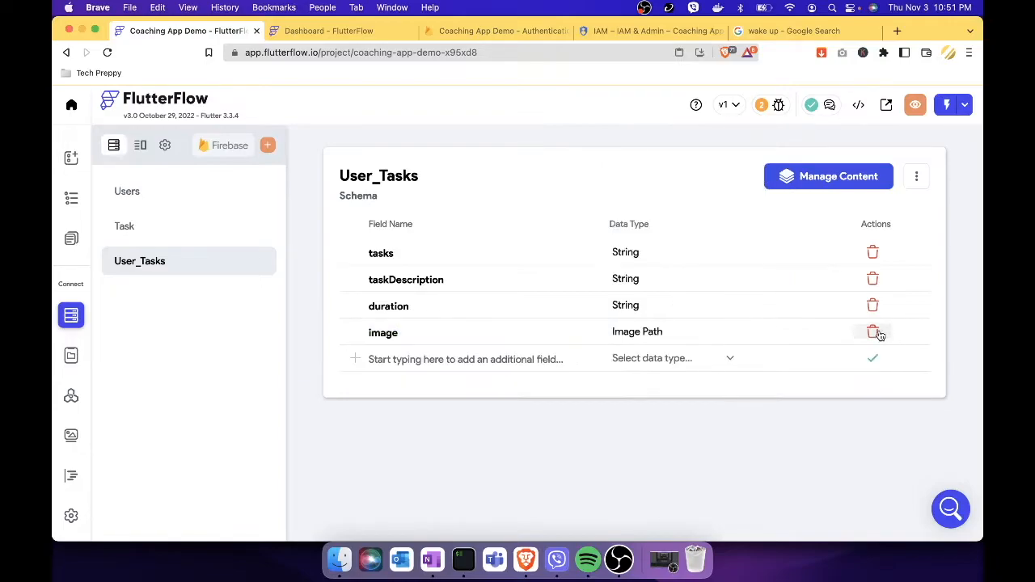
Add a Boolean field named isCompleted to the User_Tasks schema
click(498, 361)
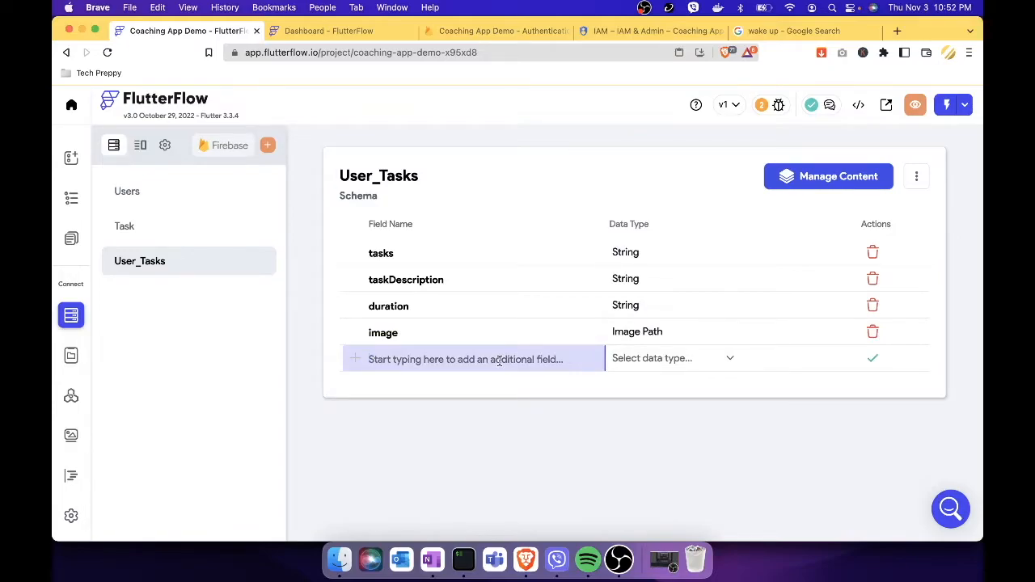
text(i)
key(BackSpace)
text(isCompleted)
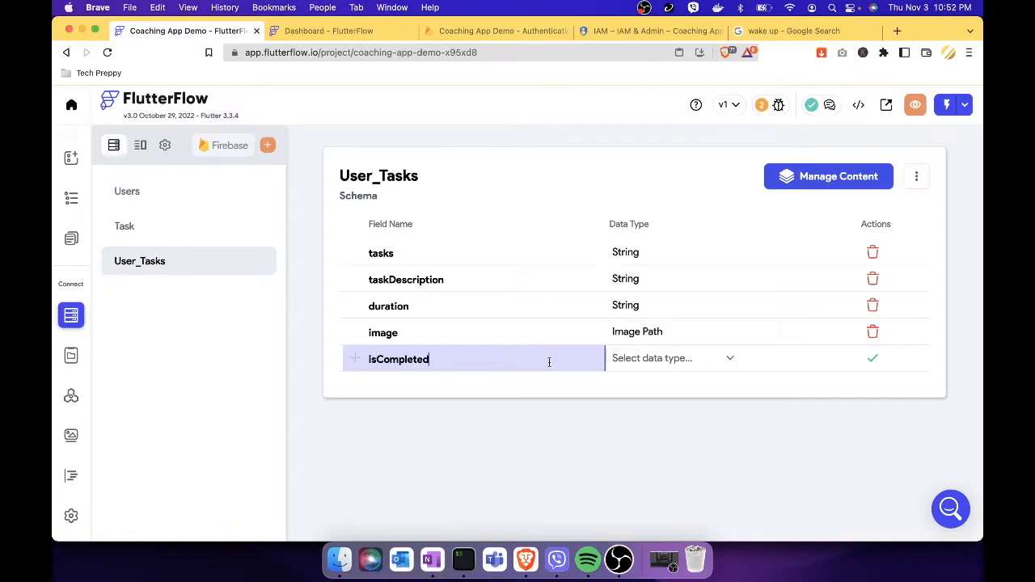
click(725, 363)
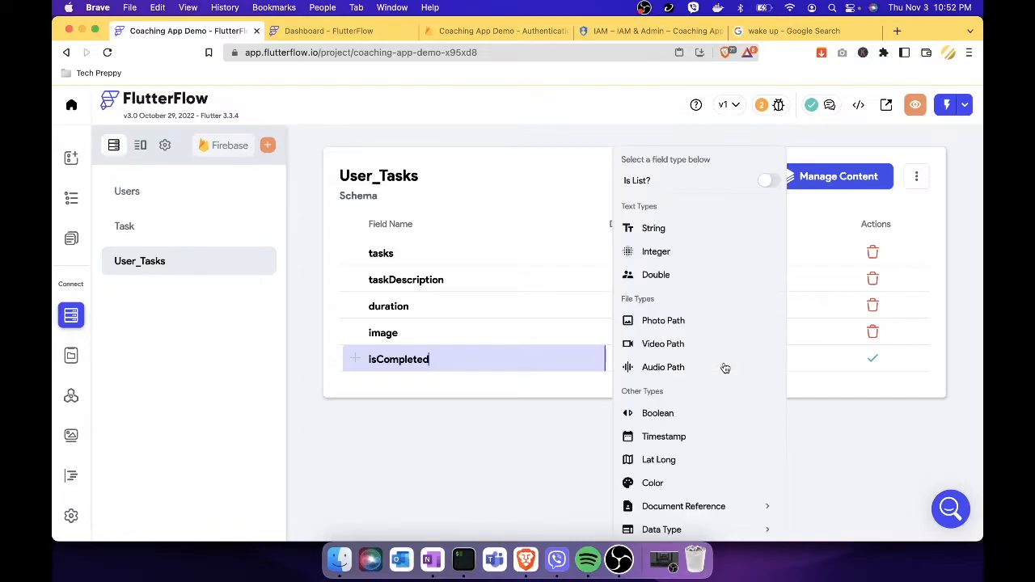
click(681, 416)
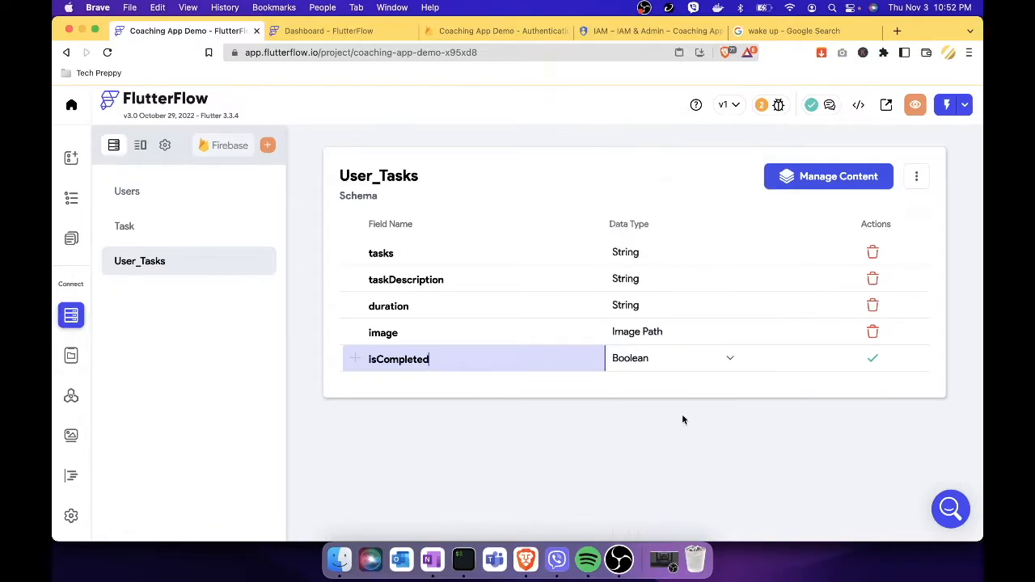
click(873, 358)
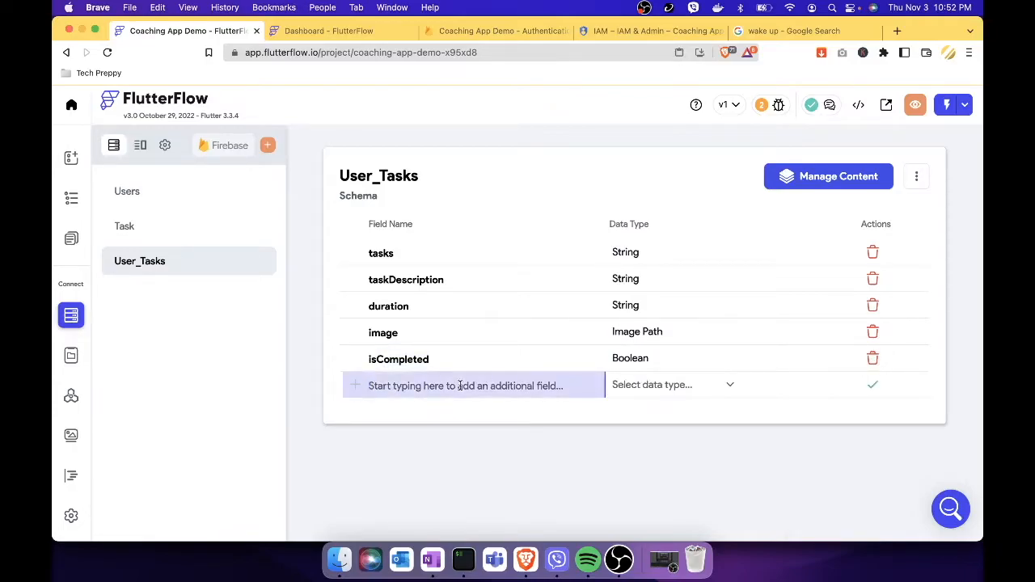
Add a Timestamp field named completionDate to the User_Tasks schema and return to the Tasks page design
text(is)
key(BackSpace)
key(BackSpace)
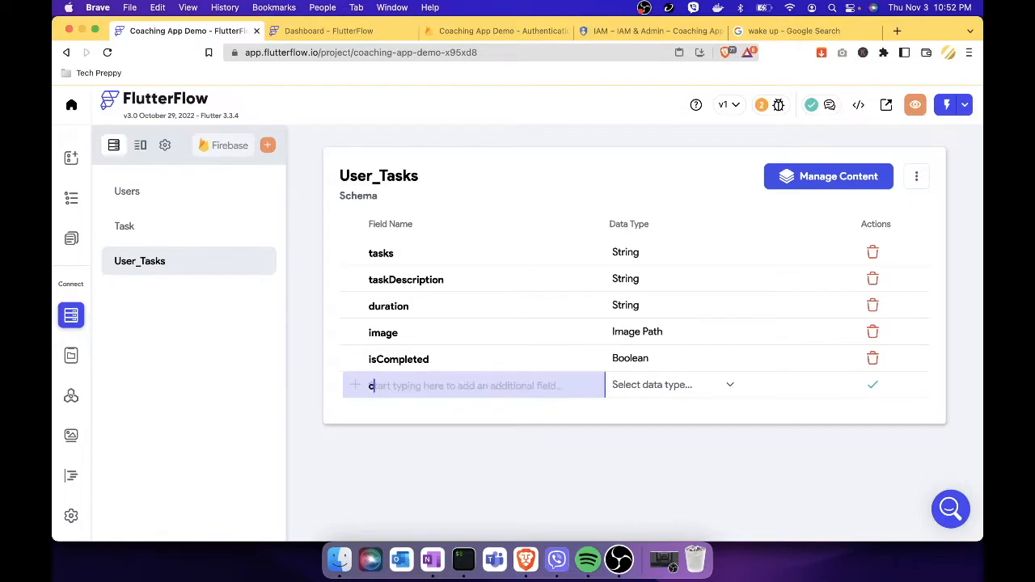
text(complate)
key(BackSpace)
key(BackSpace)
text(etion)
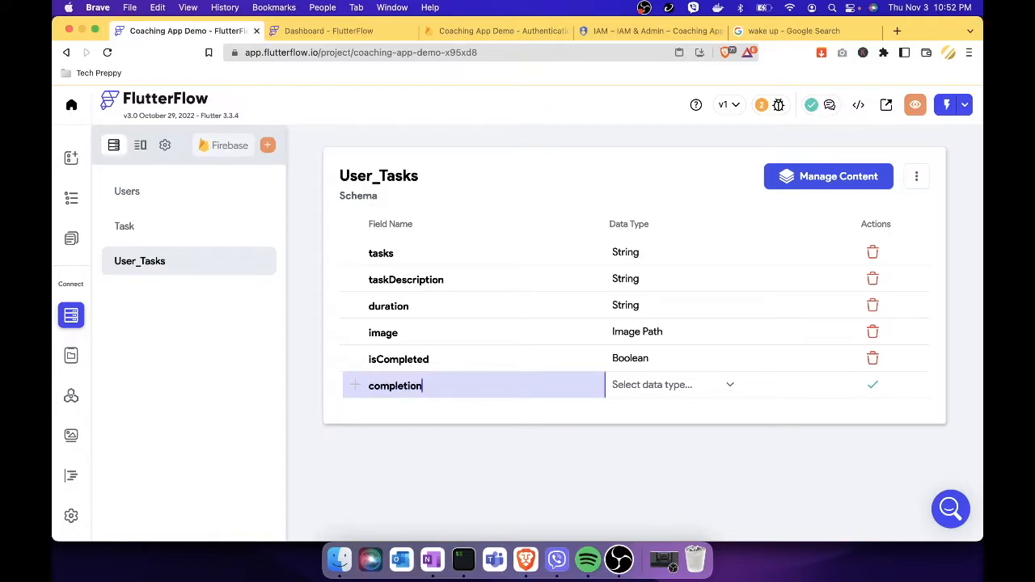
text(Date)
click(718, 385)
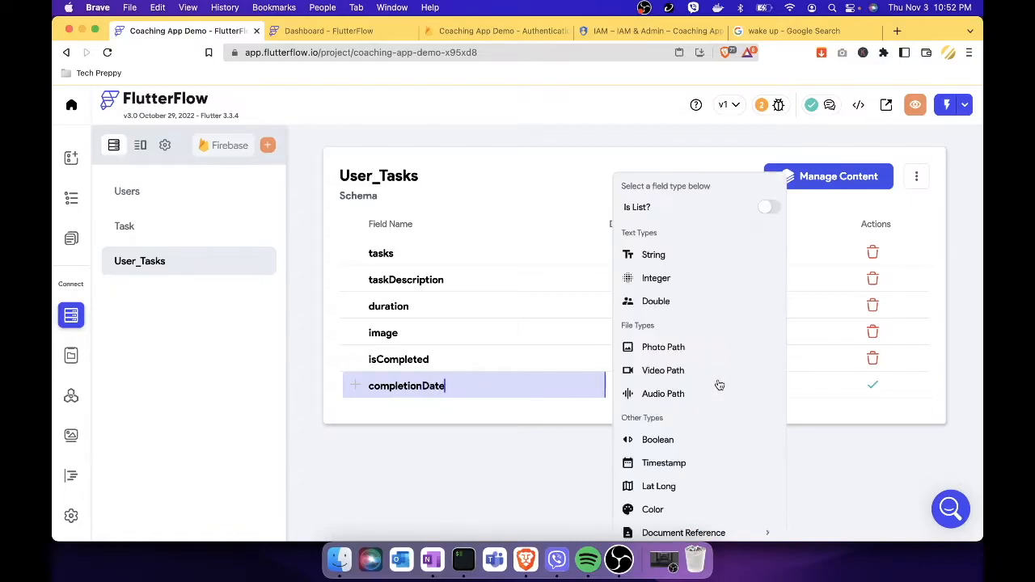
click(664, 462)
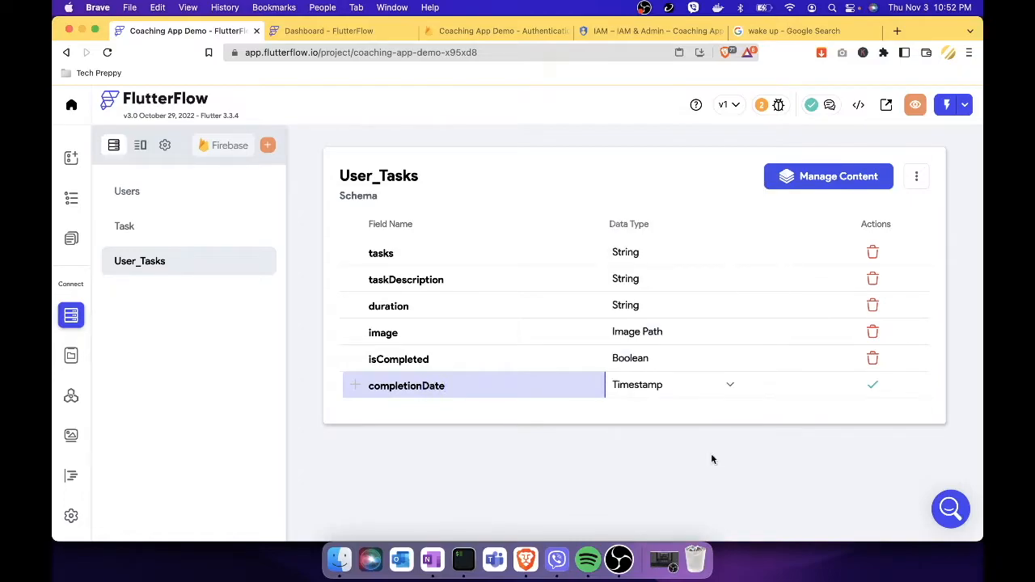
click(876, 386)
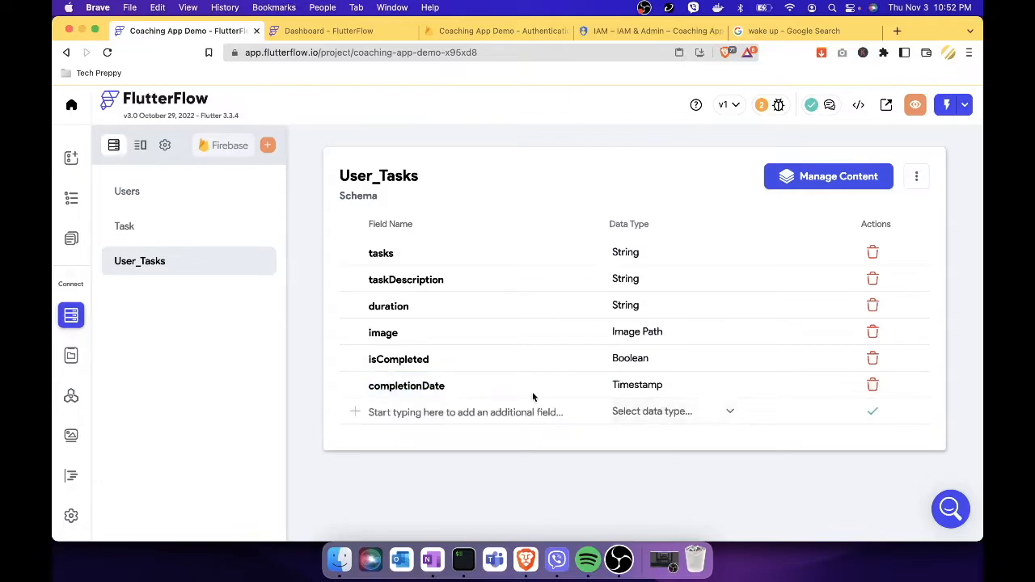
click(71, 238)
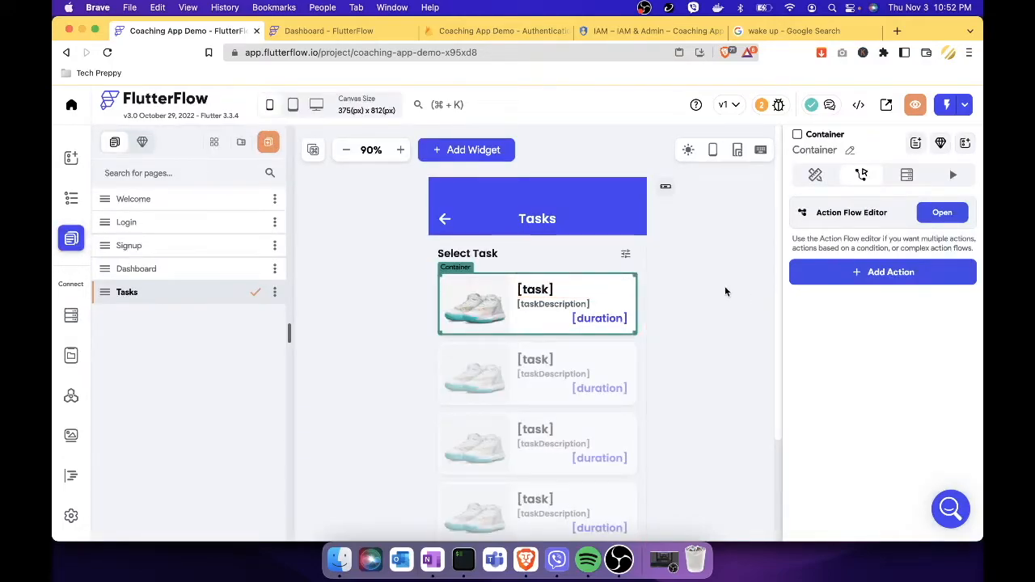
click(900, 276)
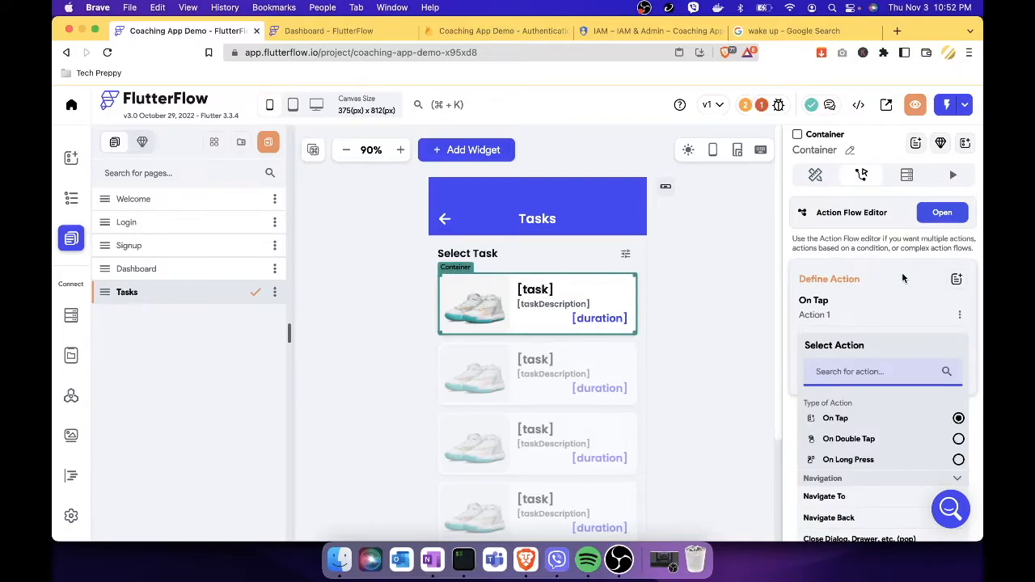
click(960, 315)
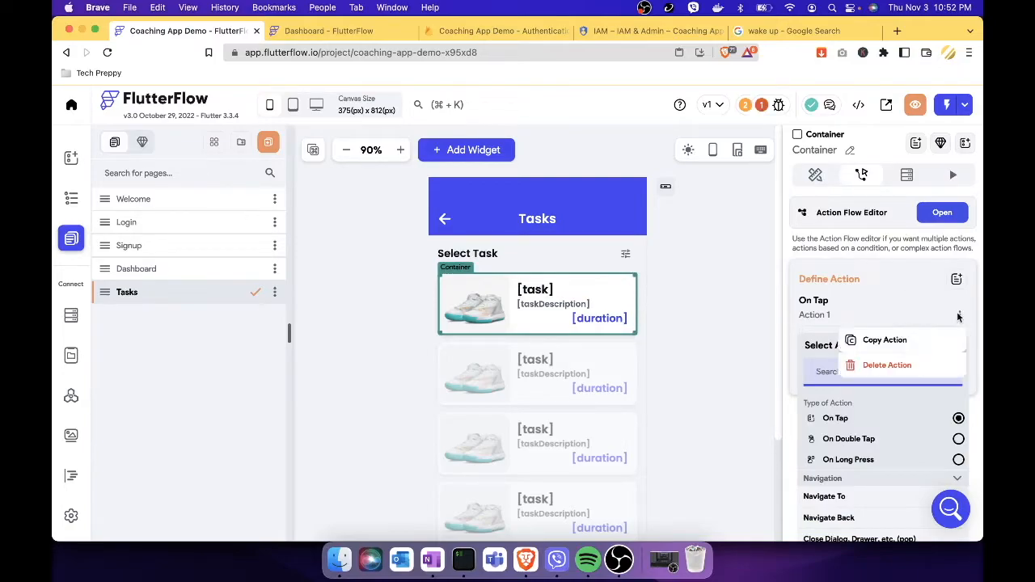
click(899, 365)
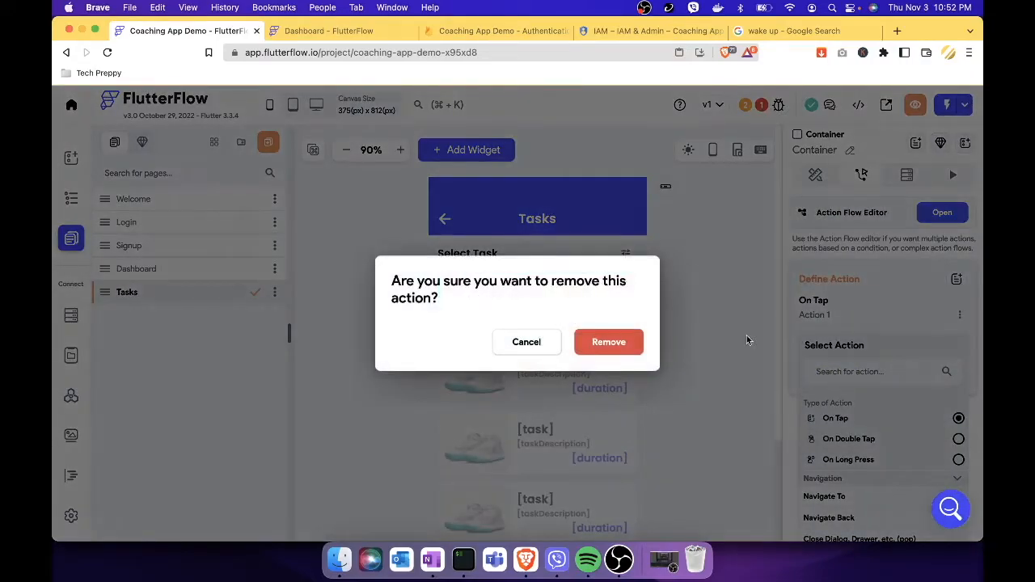
click(619, 343)
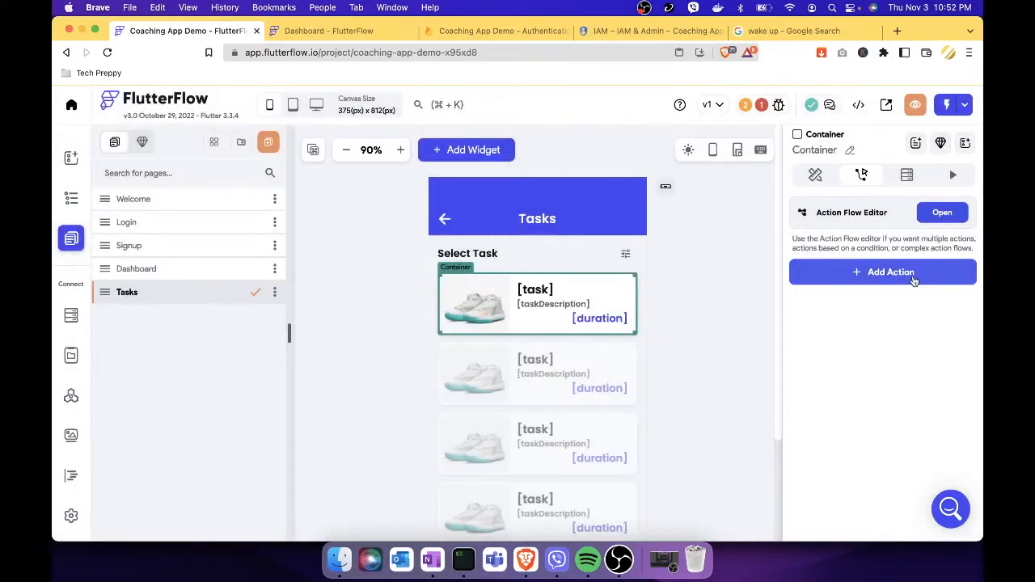
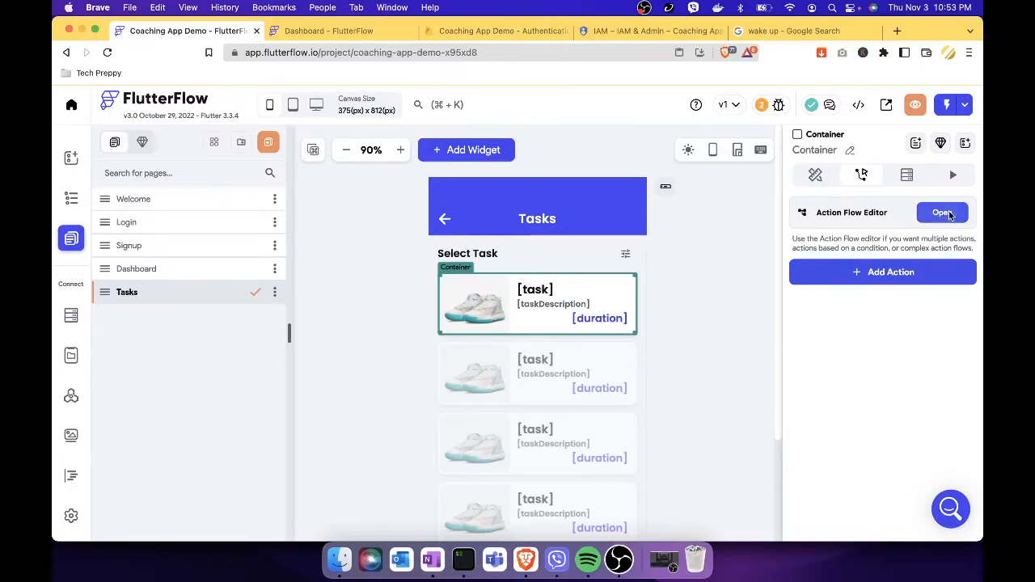
In the Action Flow Editor, give the task container an On Tap Create Document action for the User_Tasks collection
click(944, 212)
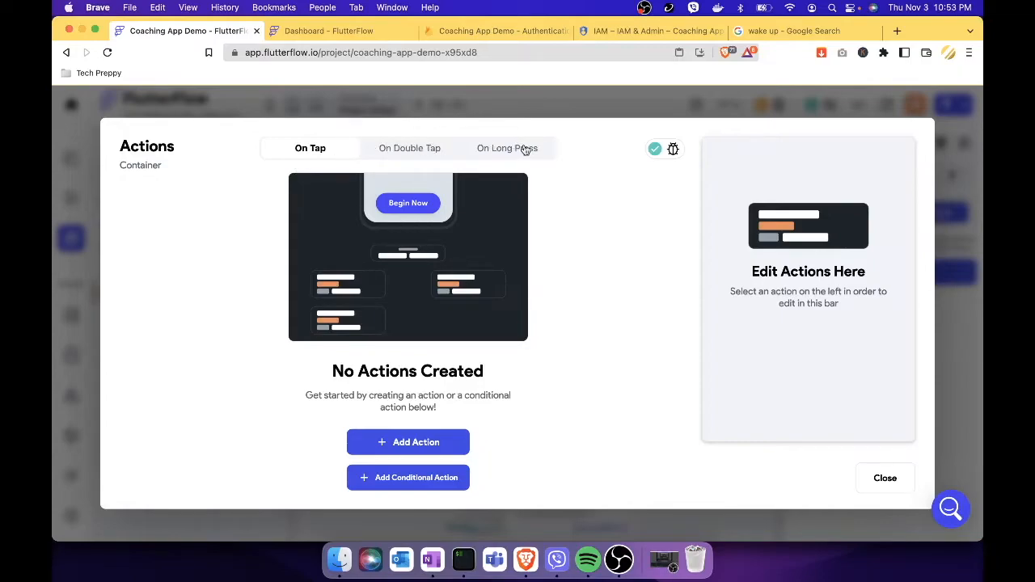
click(434, 450)
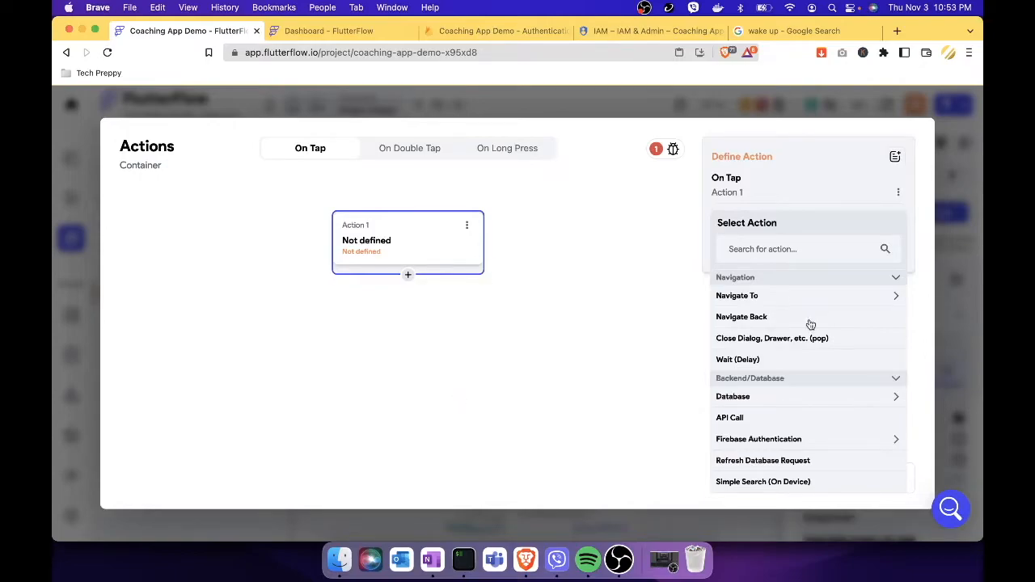
scroll(810, 324, down, 2)
scroll(810, 324, up, 2)
scroll(796, 356, down, 1)
click(808, 369)
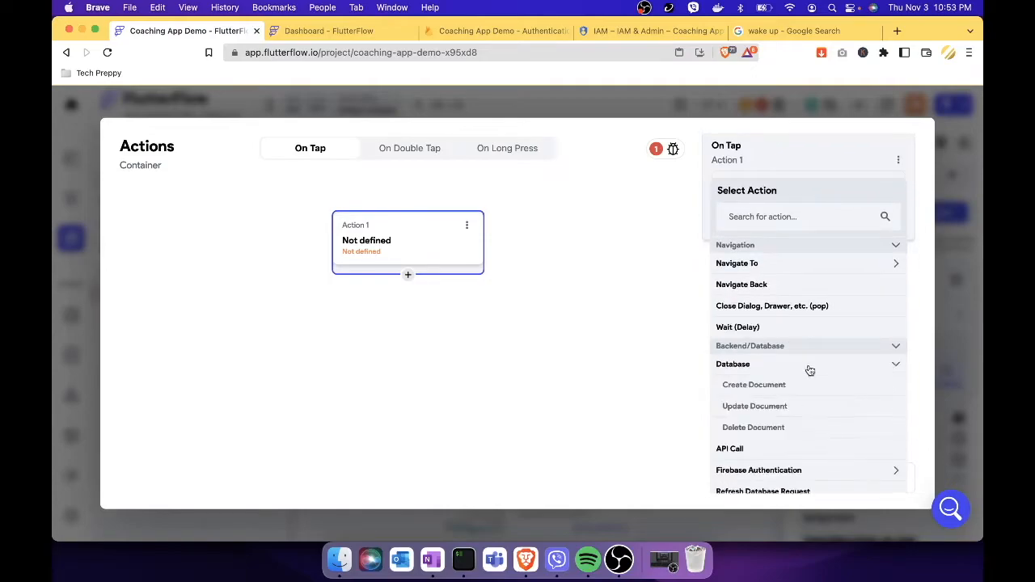
click(768, 386)
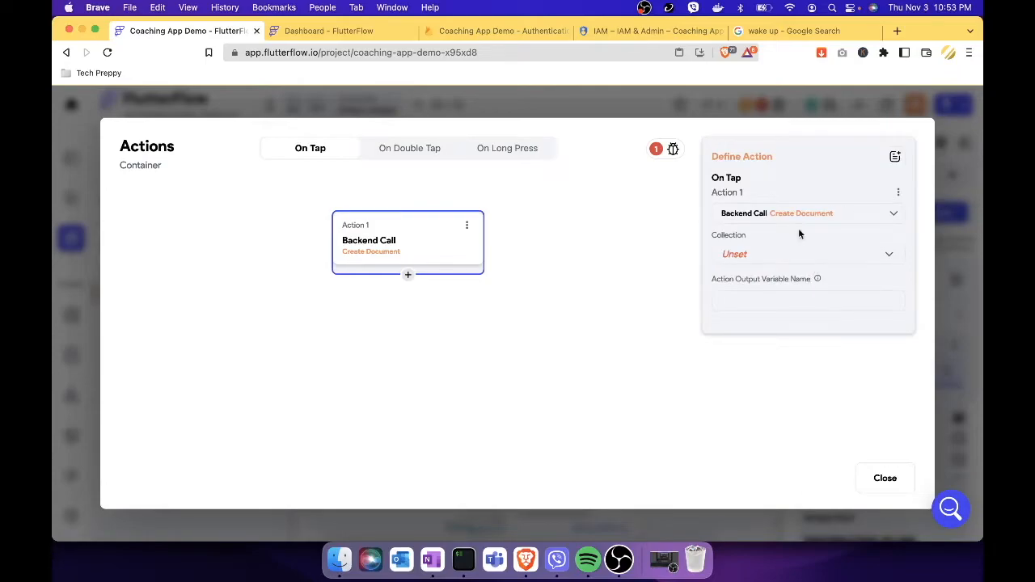
click(760, 257)
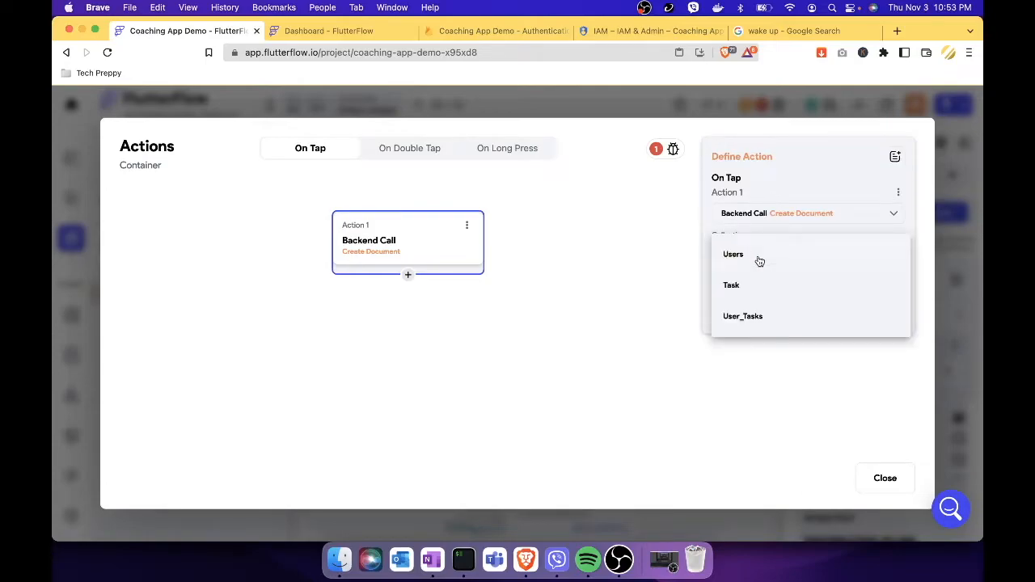
click(747, 316)
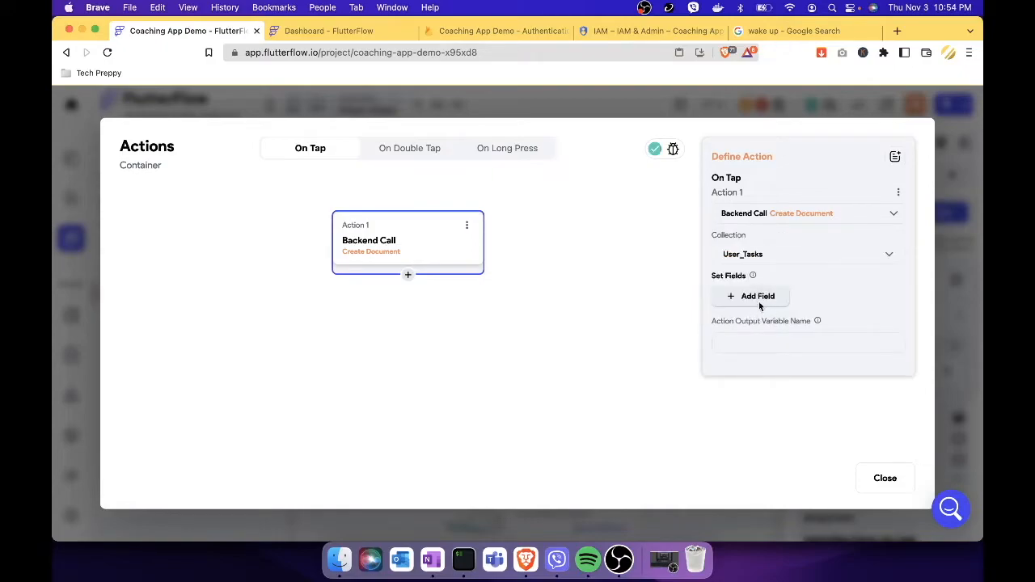
Set the new document's tasks field from a variable, using task from the Task Document
click(762, 296)
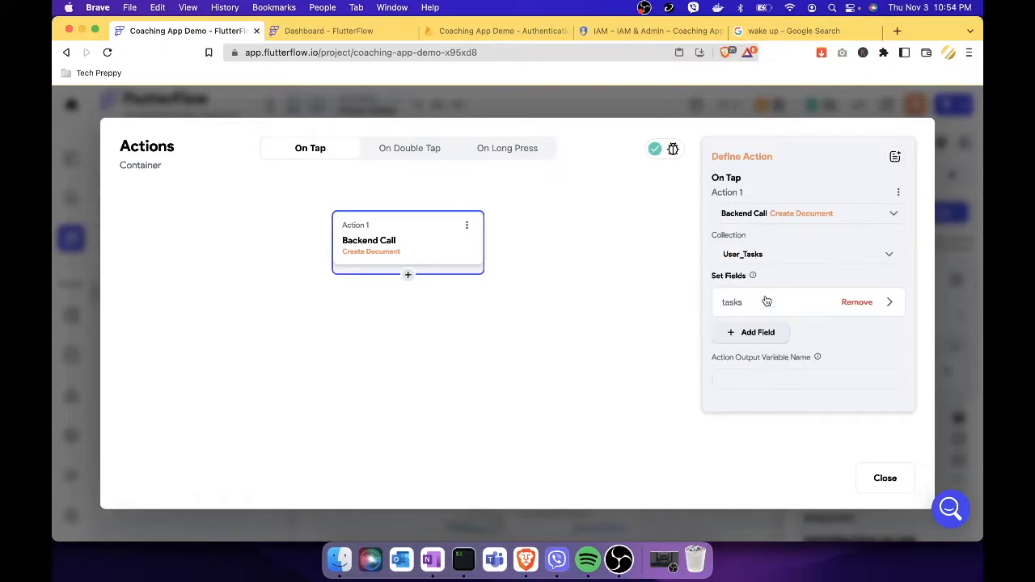
click(892, 306)
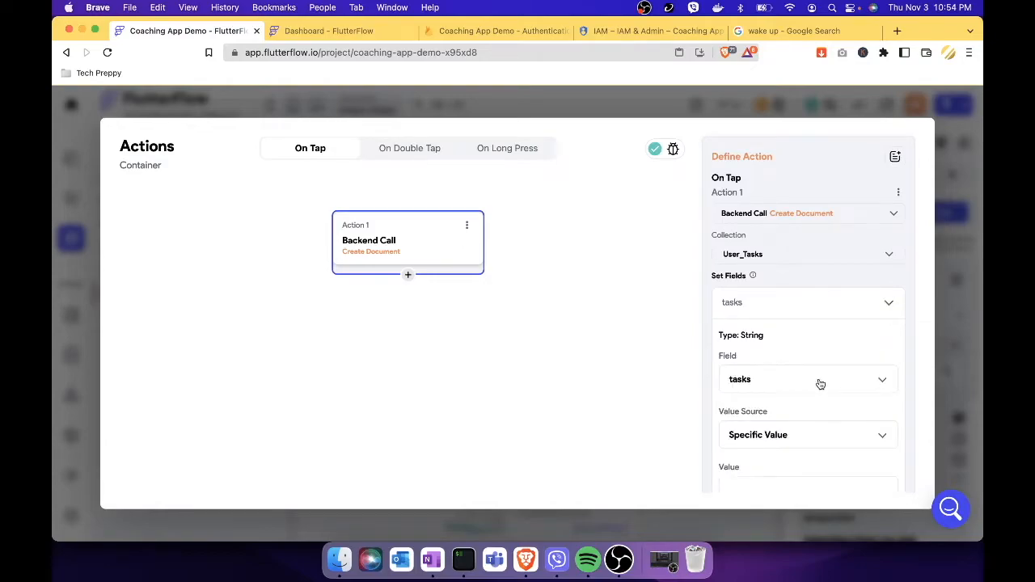
scroll(818, 384, down, 2)
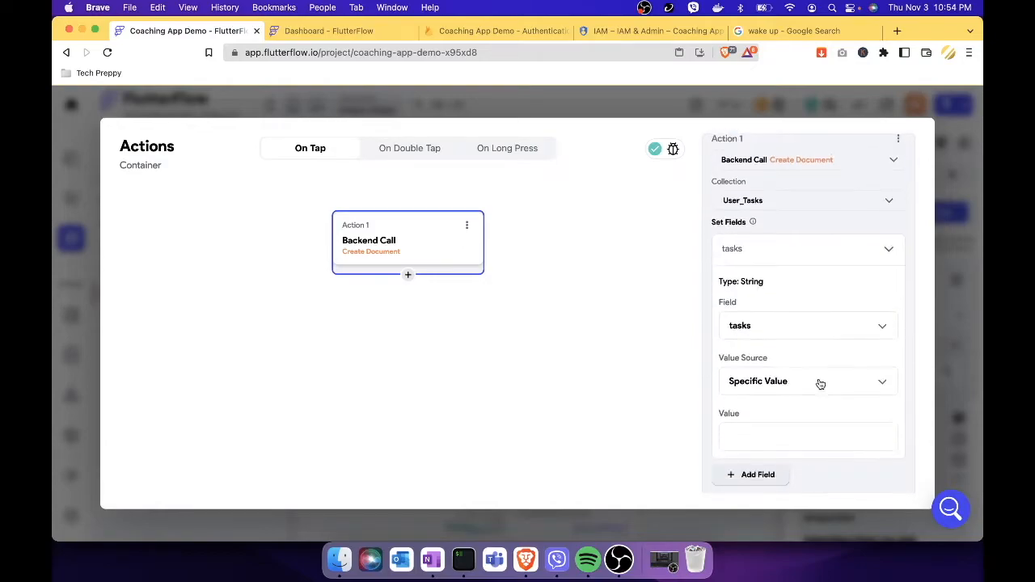
click(877, 383)
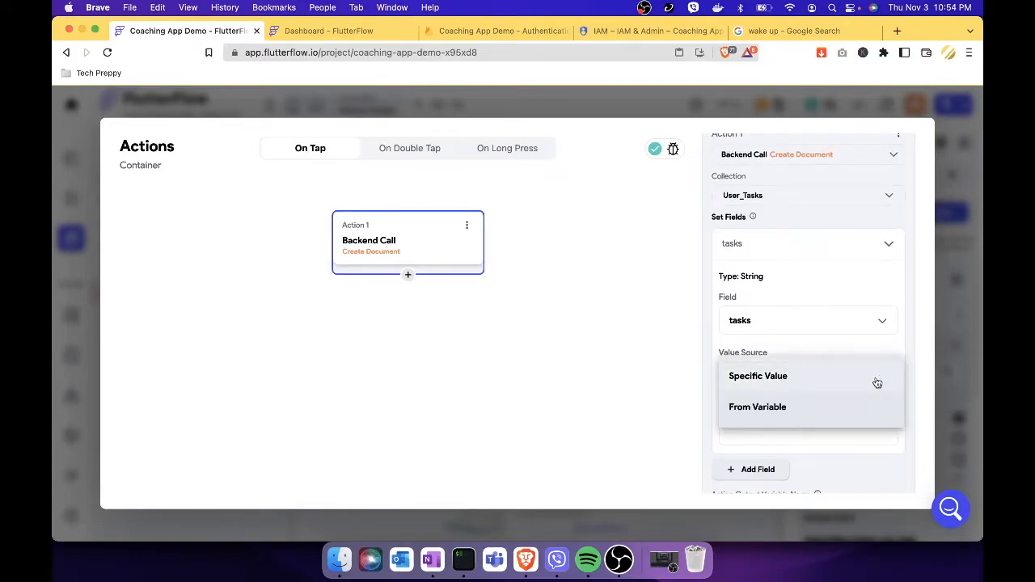
click(781, 407)
click(800, 412)
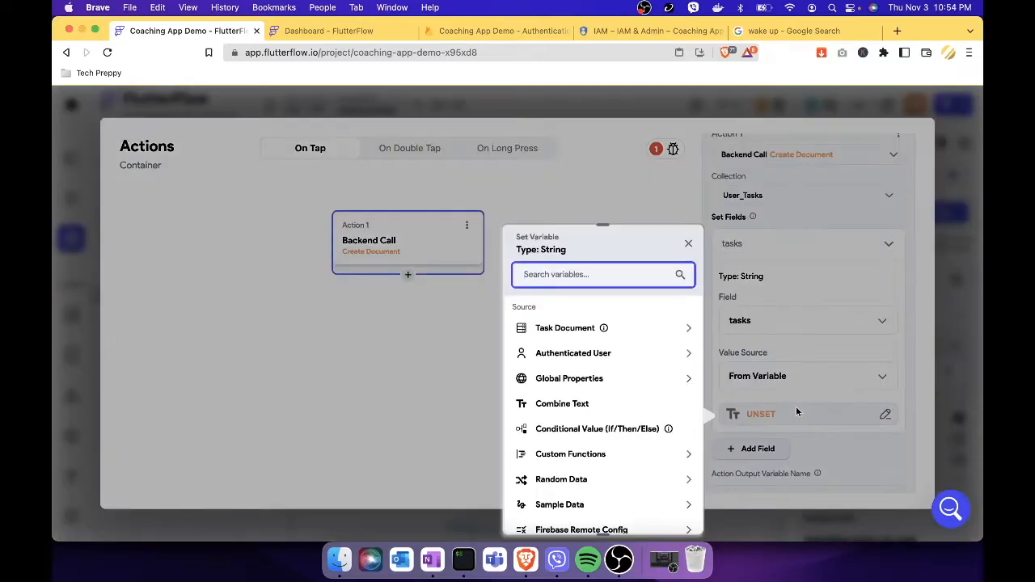
click(679, 332)
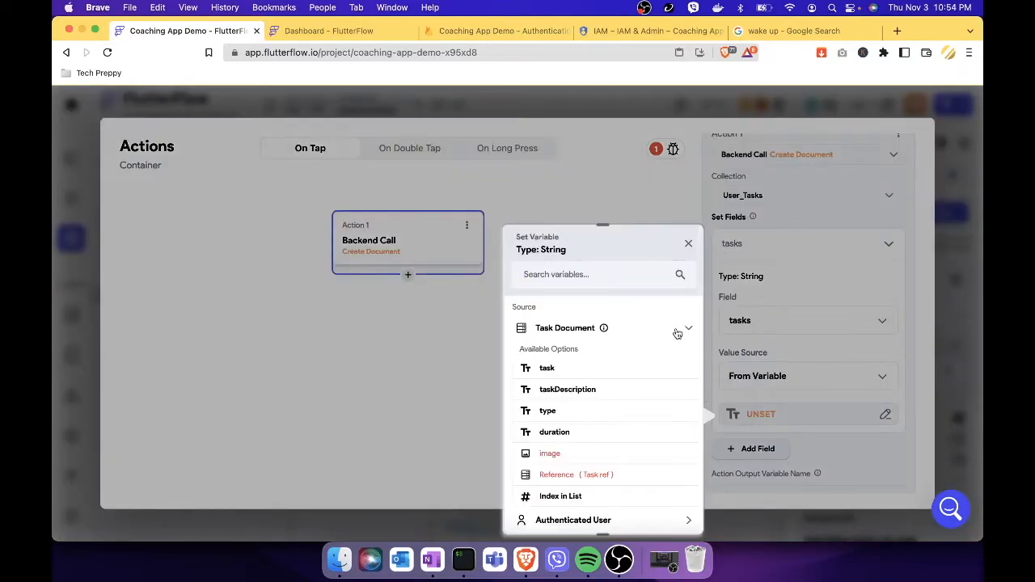
click(569, 370)
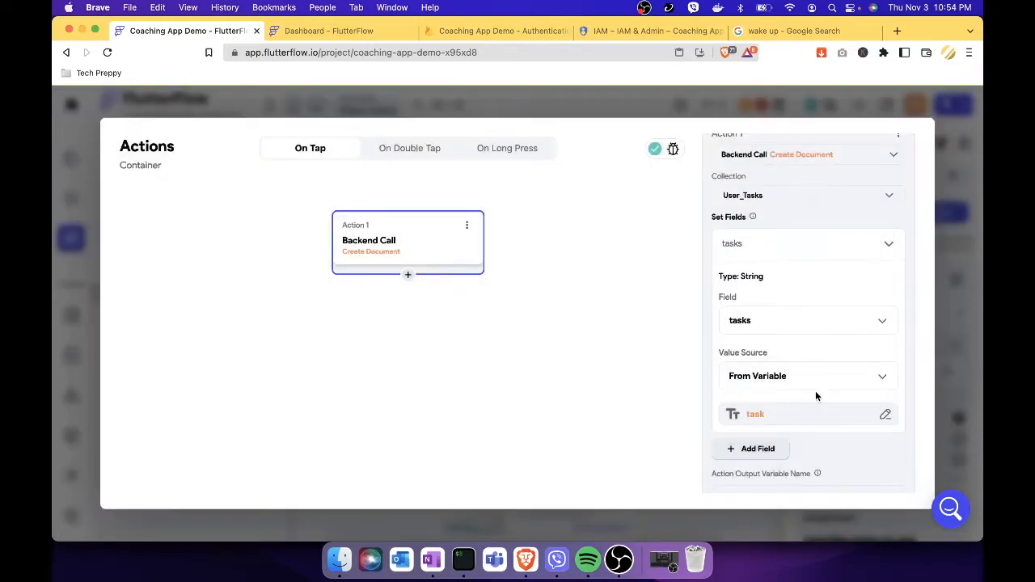
click(889, 245)
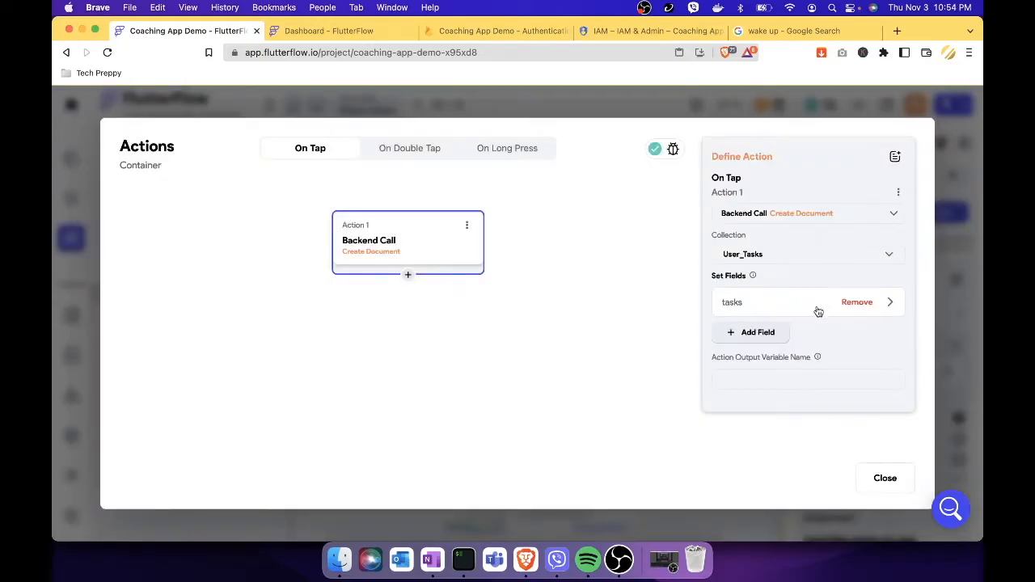
Add the taskDescription field to the new User_Tasks document and set it from a variable, using taskDescription from the Task Document
click(766, 336)
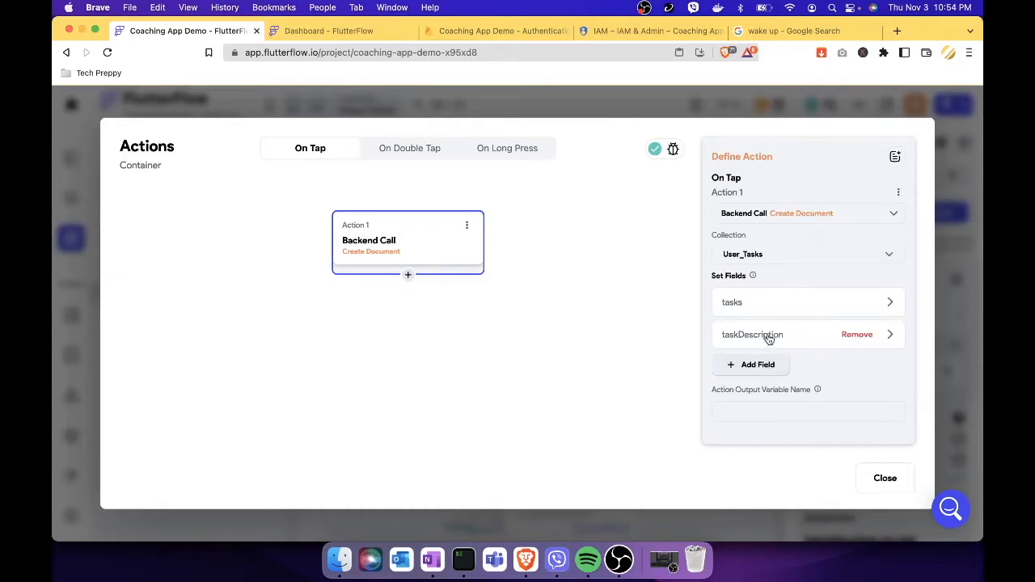
click(889, 337)
scroll(873, 377, down, 2)
click(878, 356)
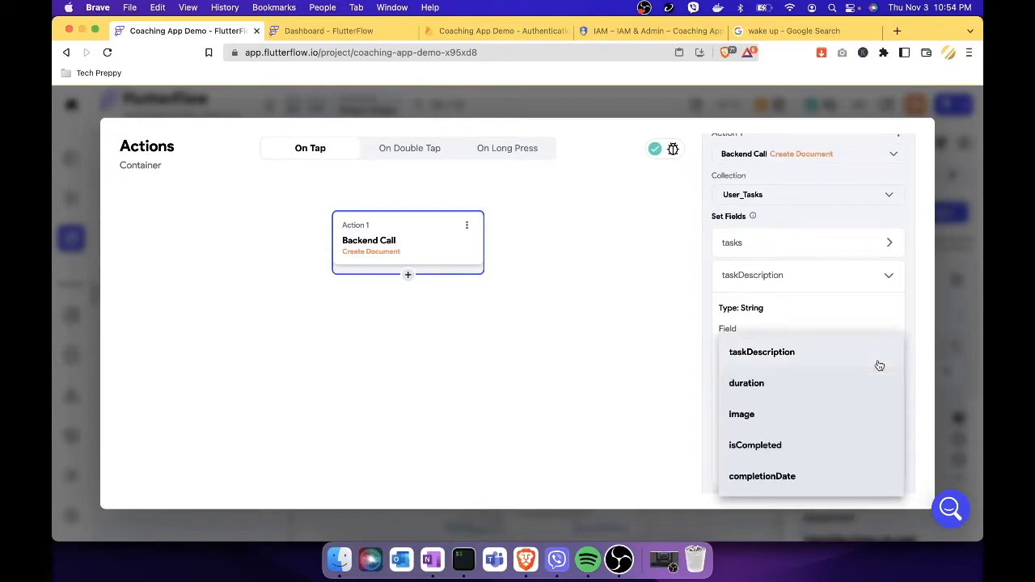
click(774, 354)
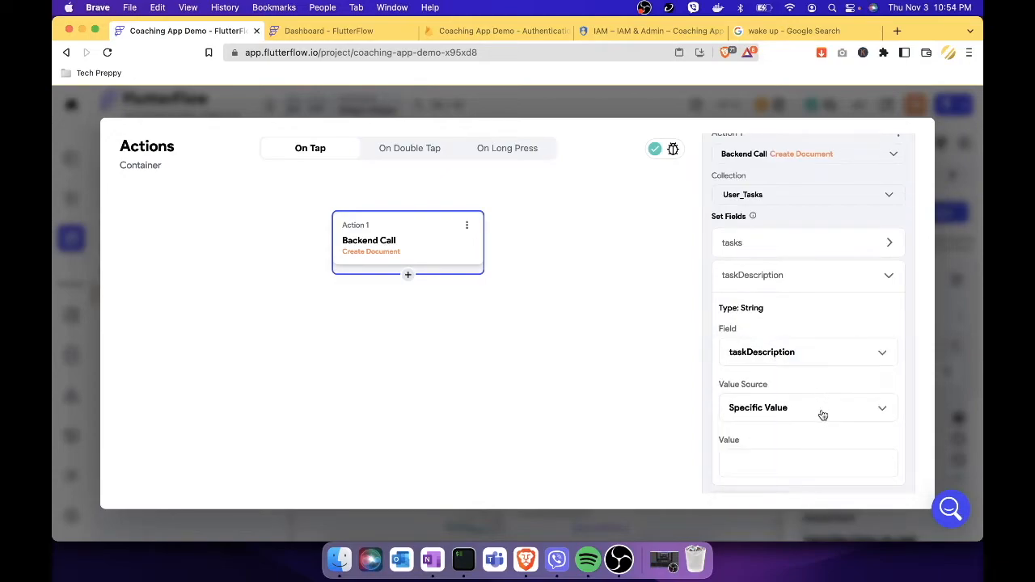
click(819, 413)
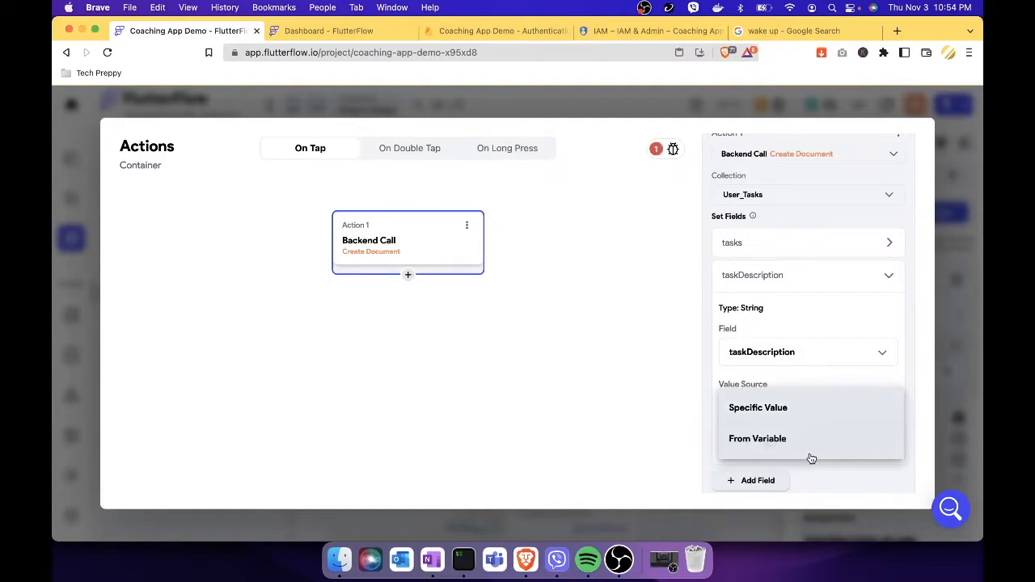
click(801, 448)
click(790, 441)
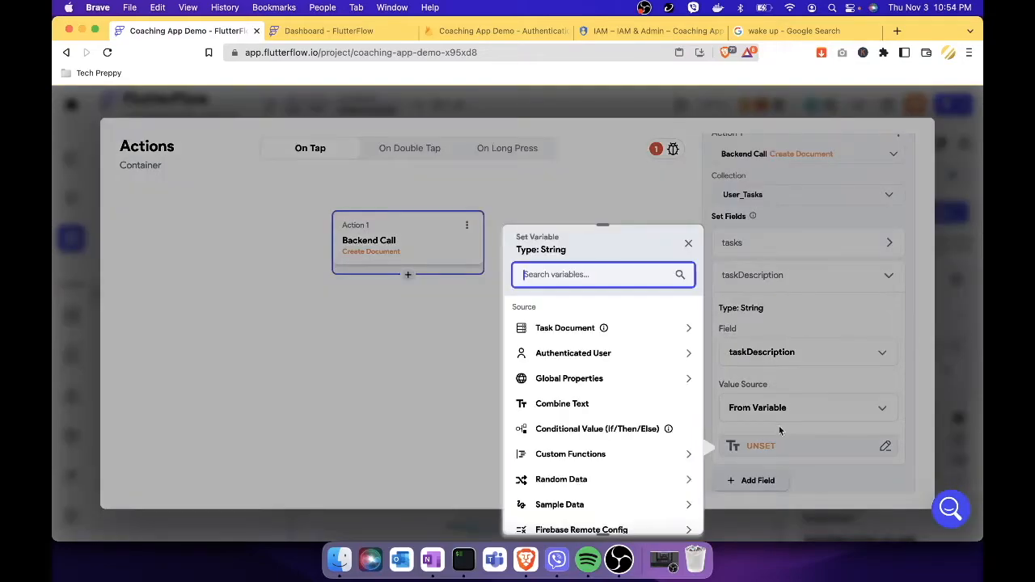
click(639, 332)
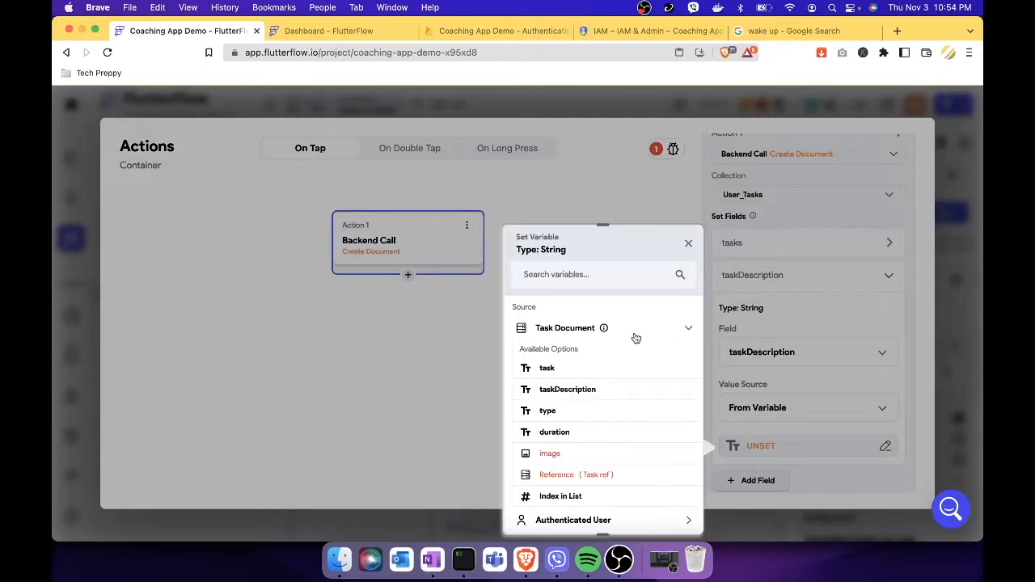
click(589, 391)
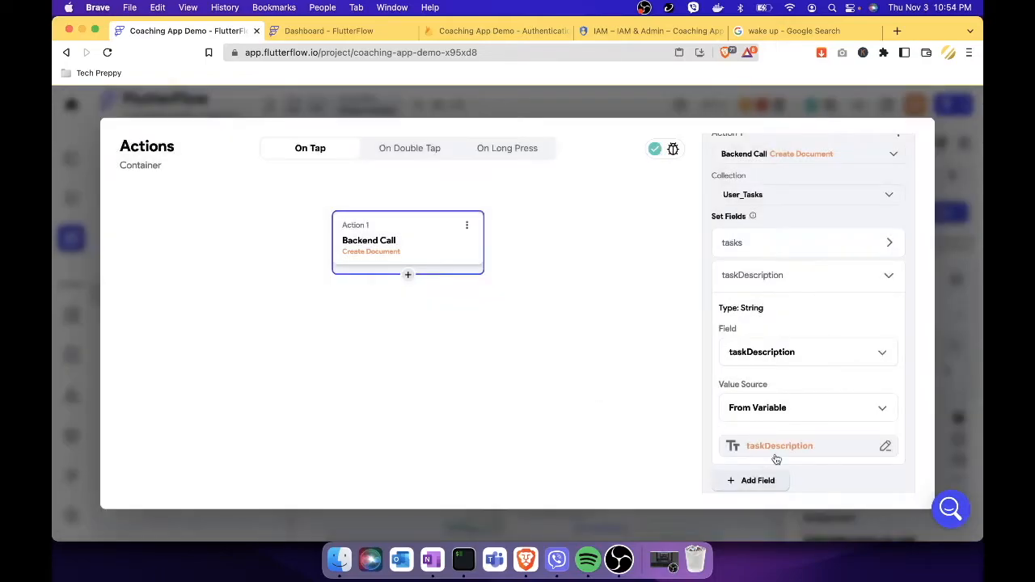
Add the duration field to the new document and set it from a variable, using duration from the Task Document
scroll(812, 406, down, 1)
scroll(801, 417, down, 1)
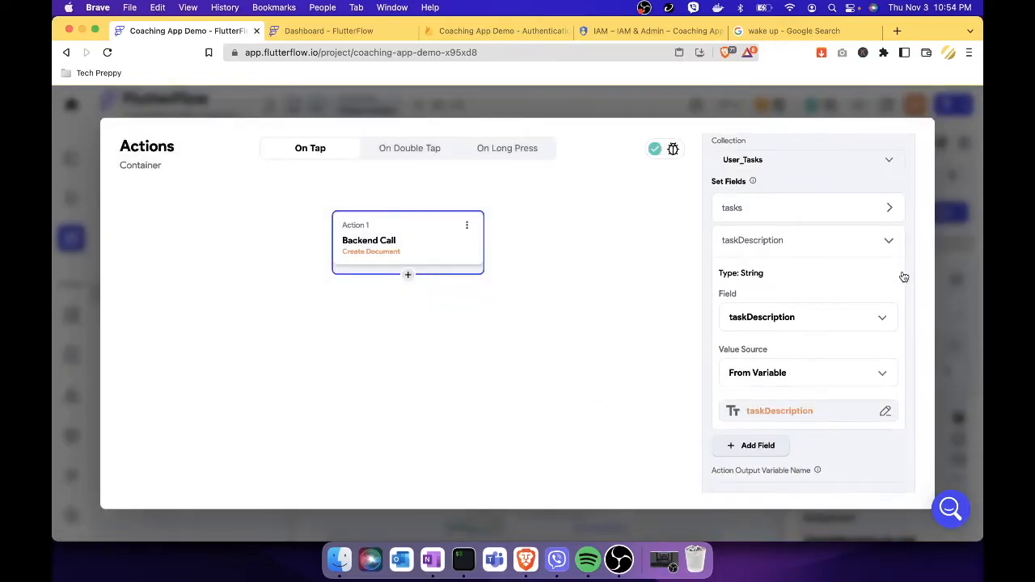
click(757, 445)
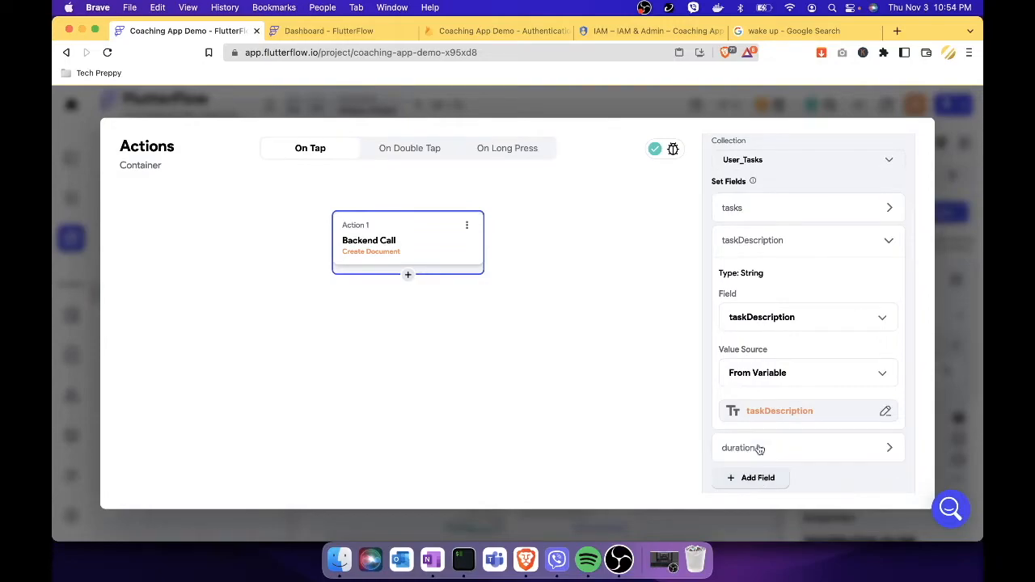
click(894, 455)
scroll(866, 433, down, 3)
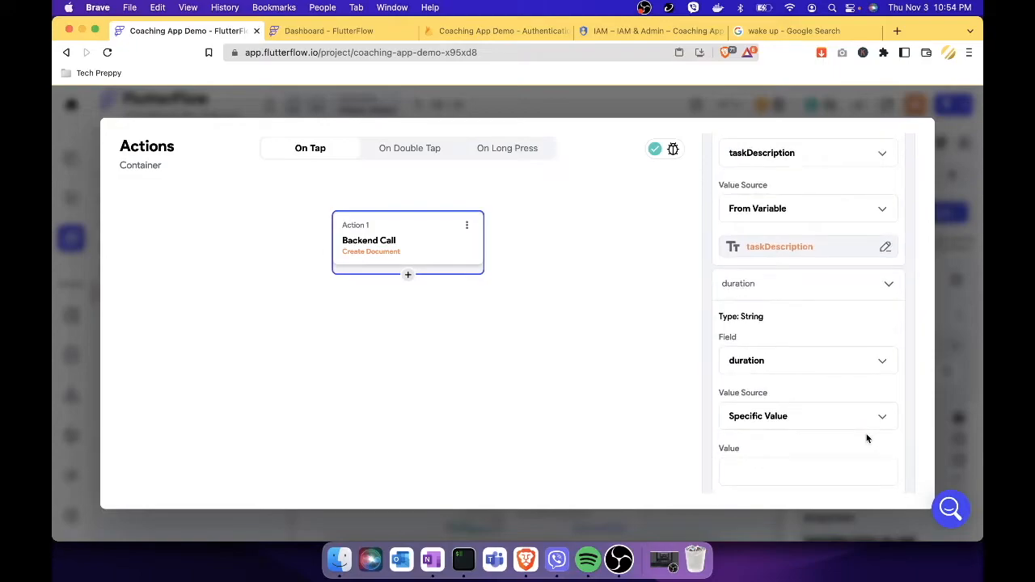
click(873, 421)
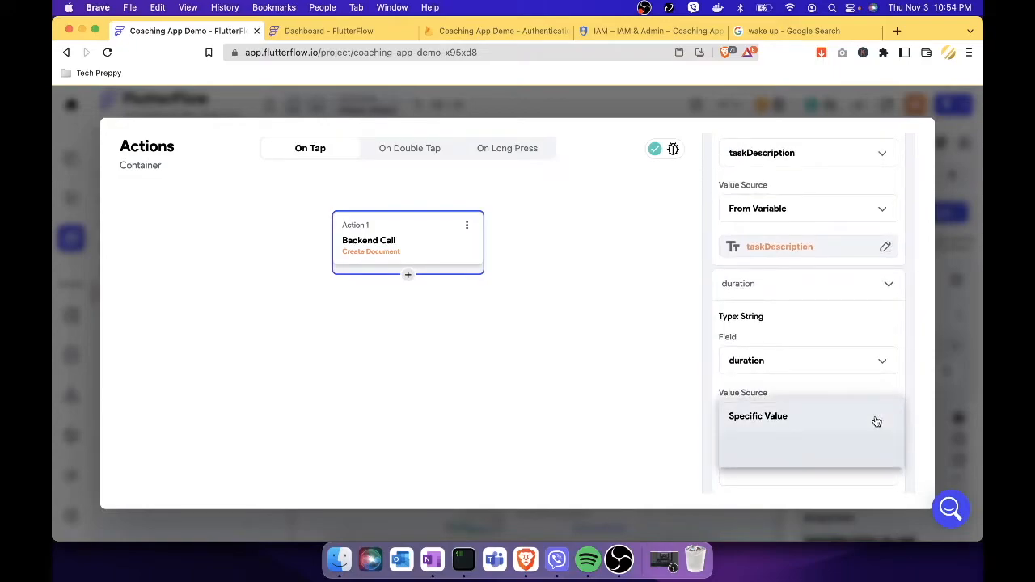
click(790, 461)
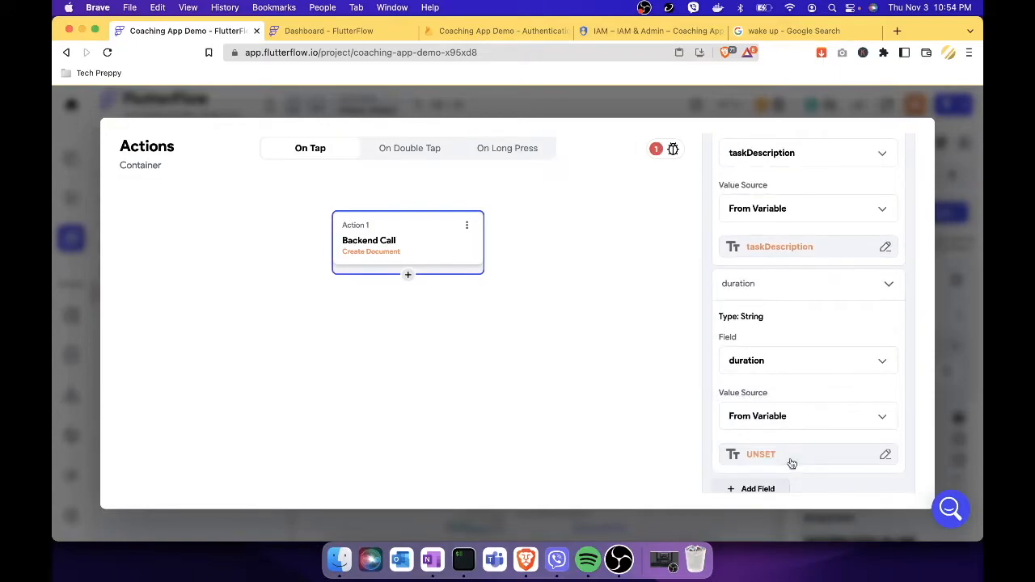
click(791, 460)
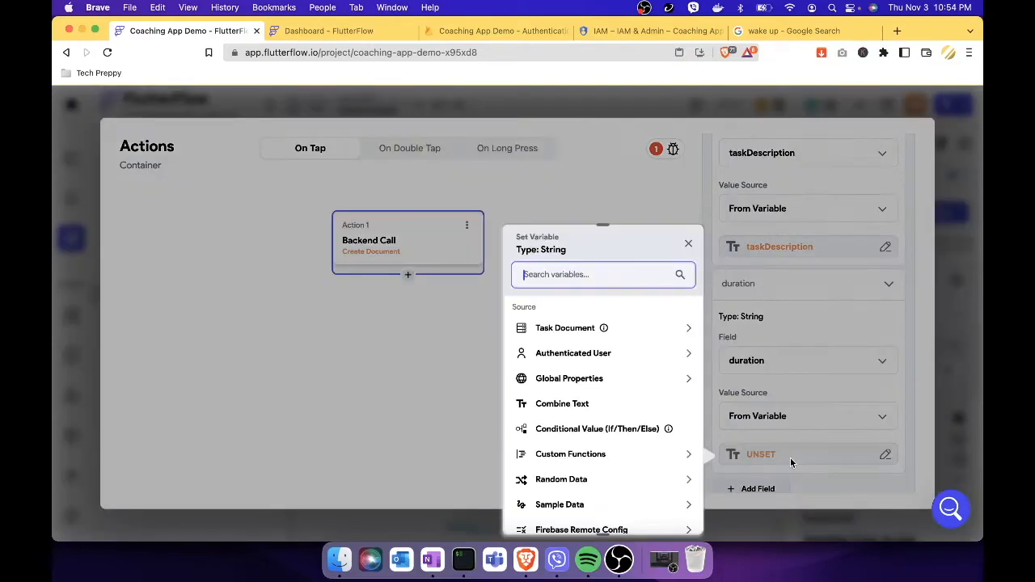
click(675, 328)
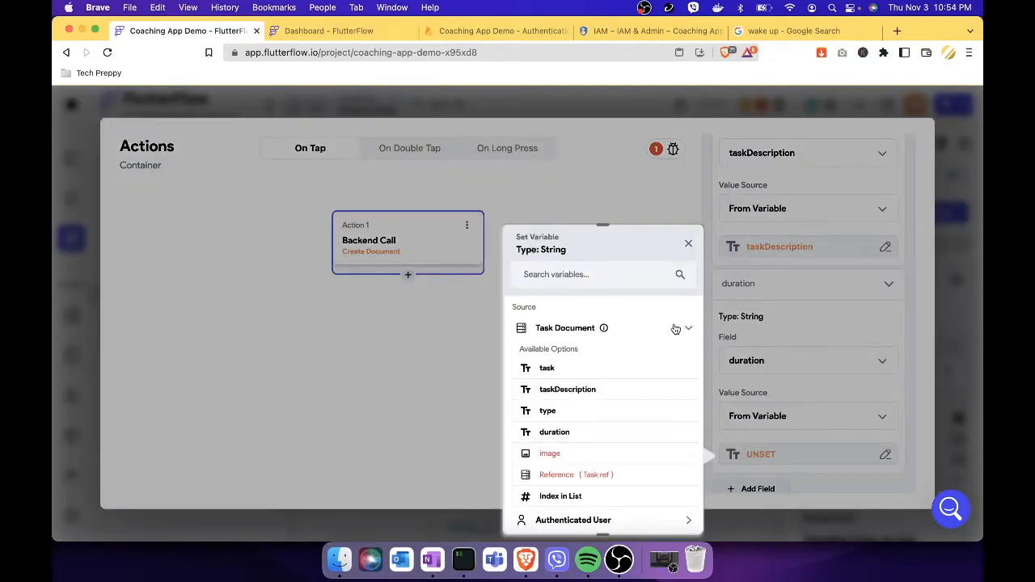
click(561, 434)
Add the image field to the new document and set it from a variable, using image from the Task Document
scroll(813, 405, down, 2)
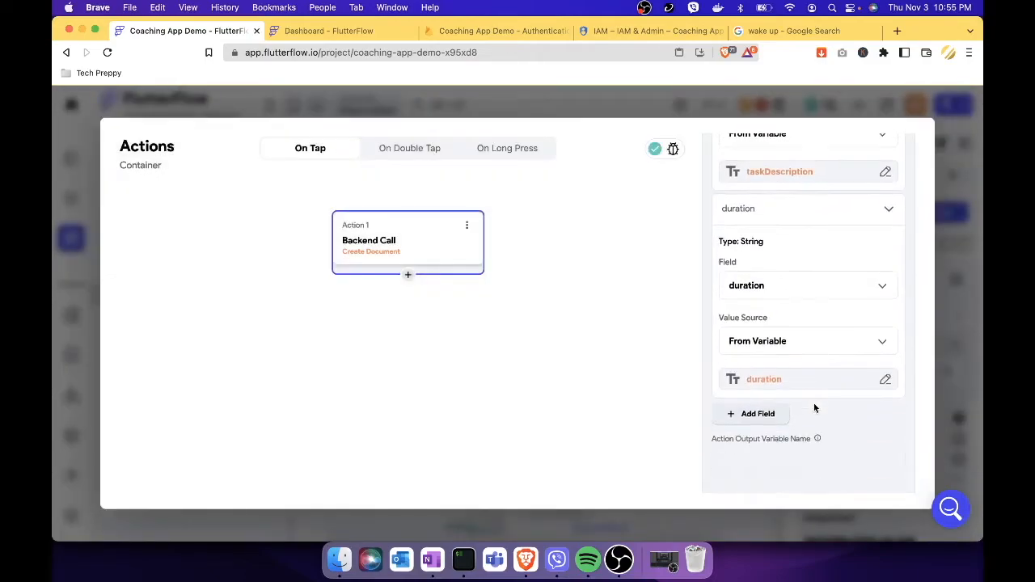
click(756, 414)
scroll(825, 396, down, 1)
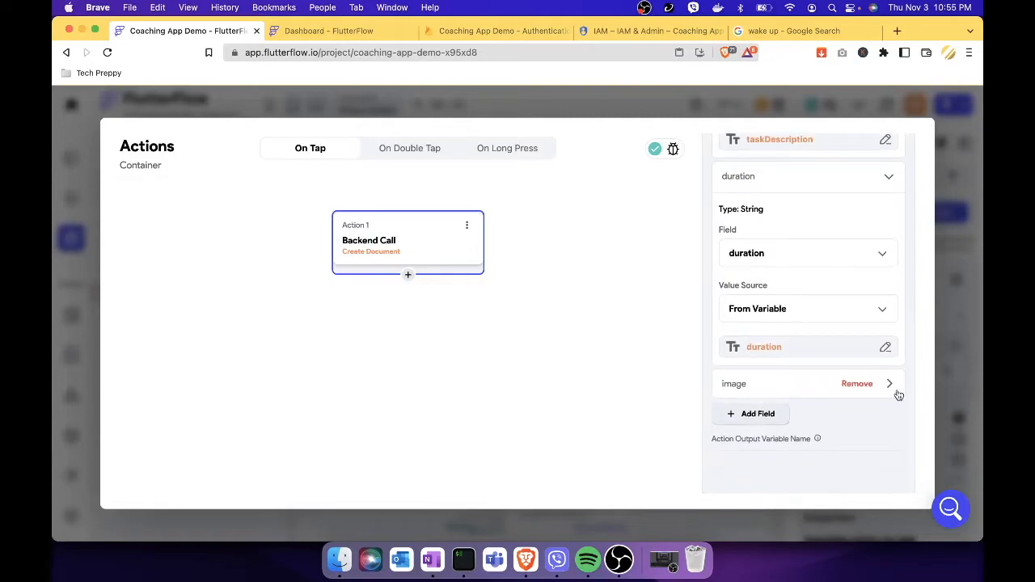
click(889, 385)
scroll(806, 416, down, 1)
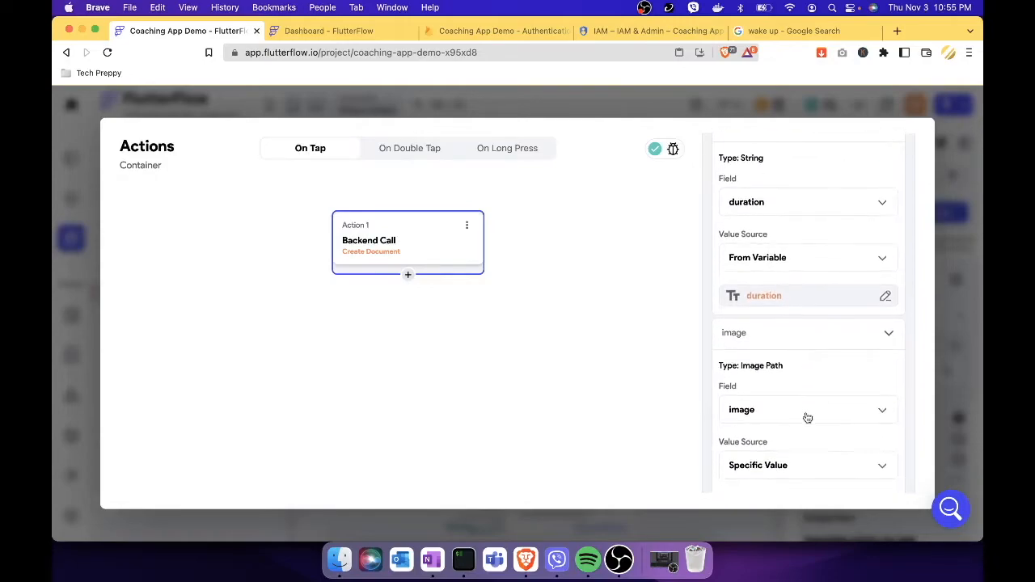
scroll(829, 411, down, 2)
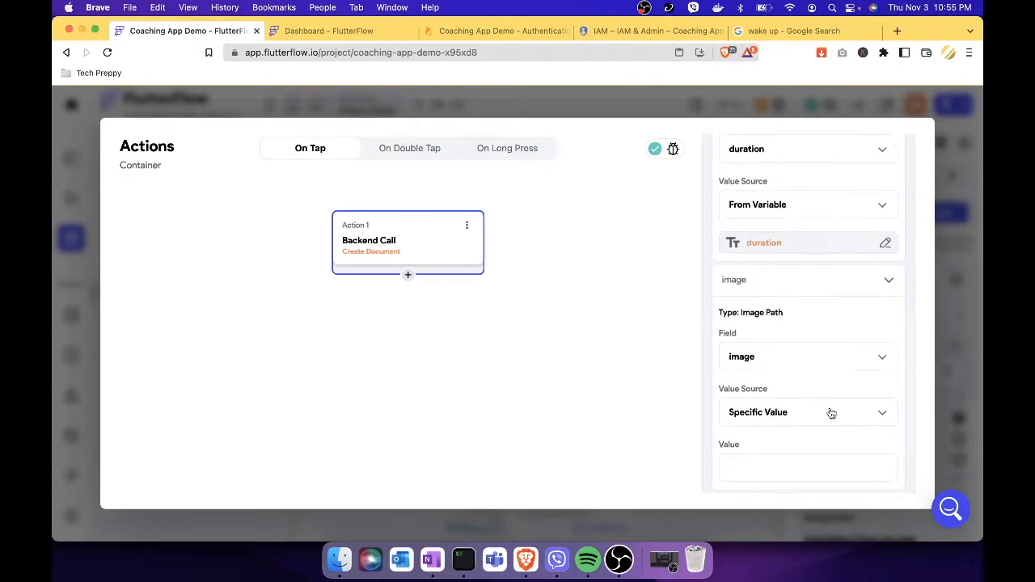
scroll(831, 413, down, 1)
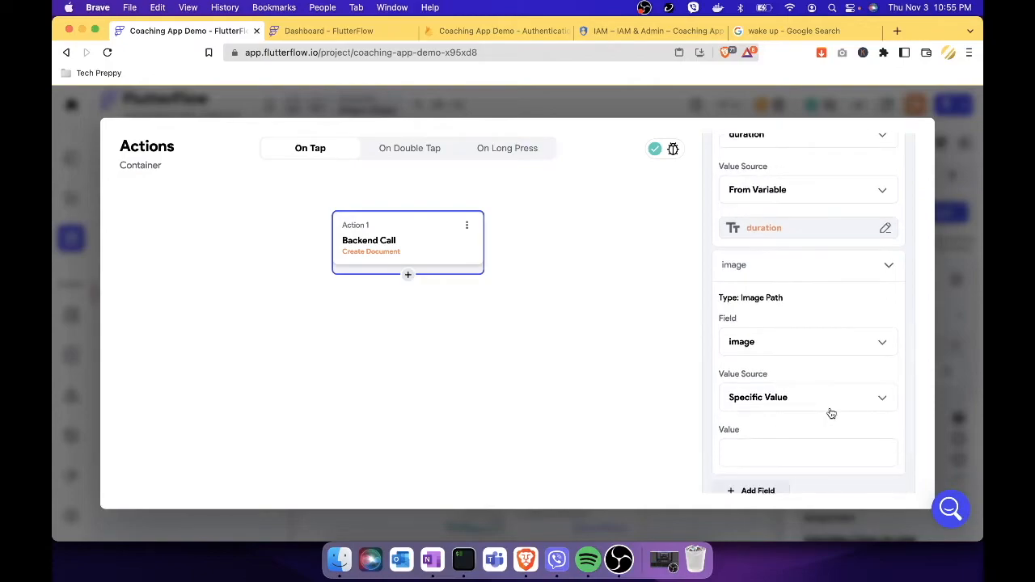
click(877, 402)
click(797, 444)
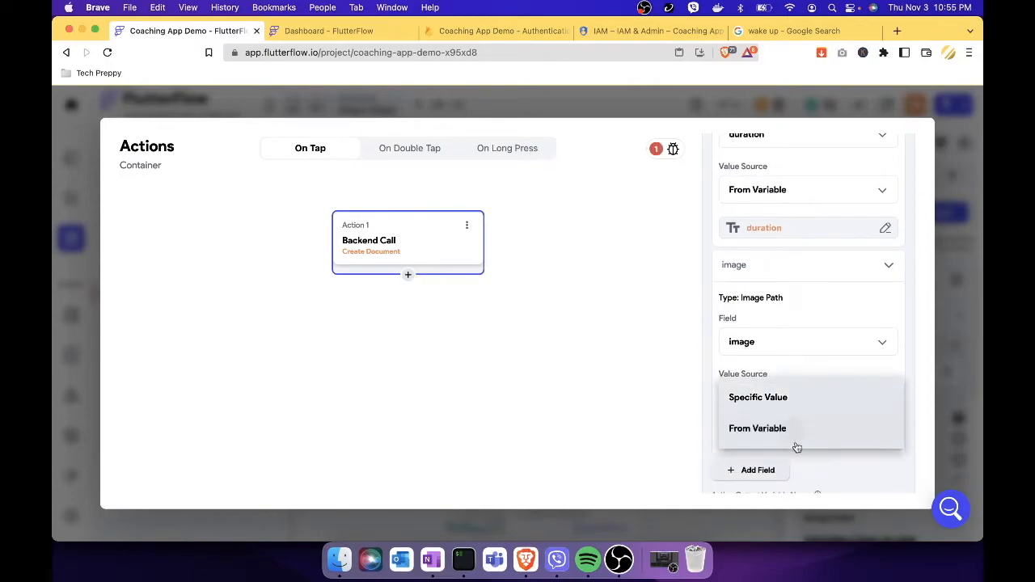
click(801, 436)
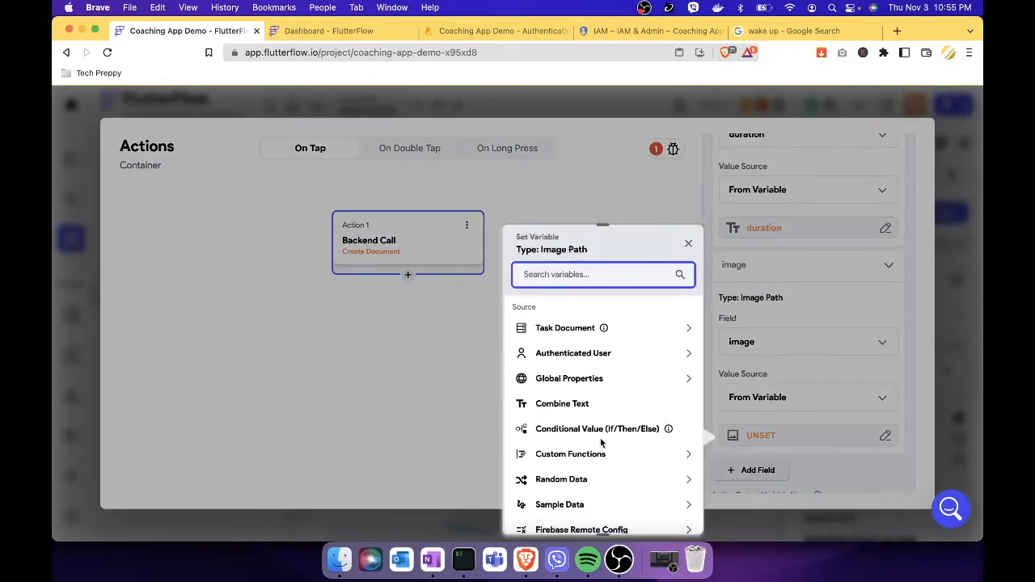
scroll(599, 441, down, 1)
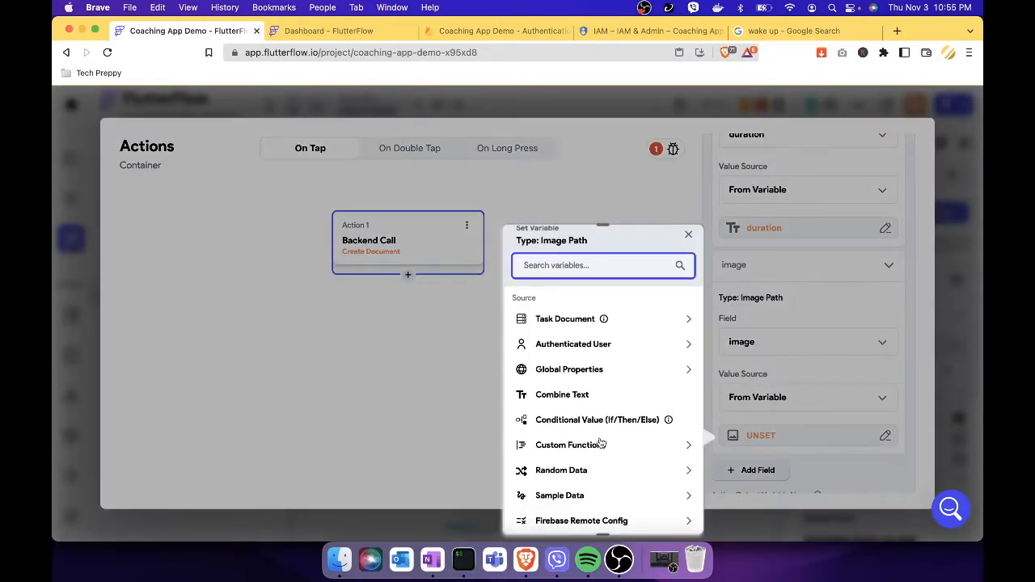
click(642, 323)
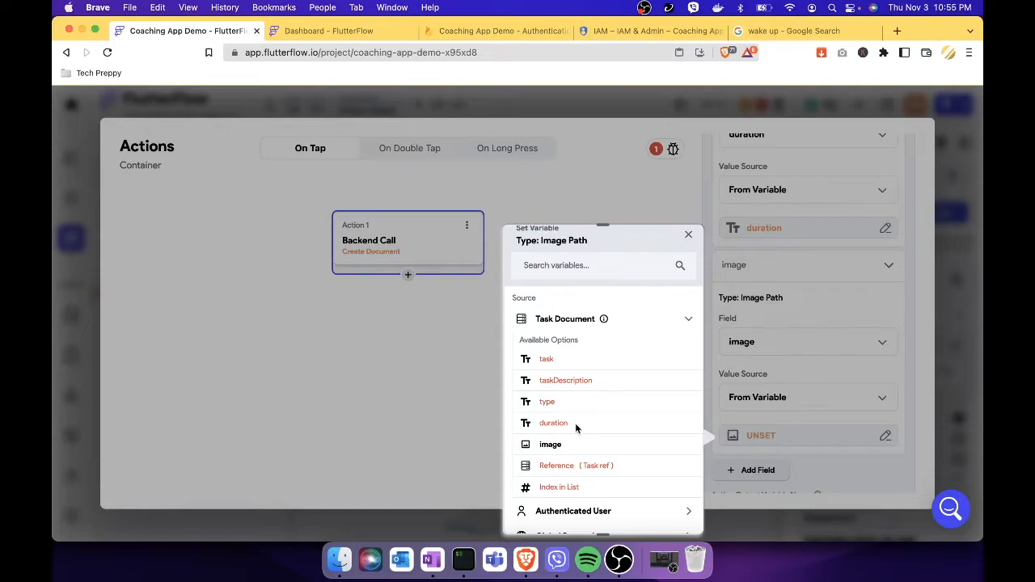
scroll(578, 457, down, 3)
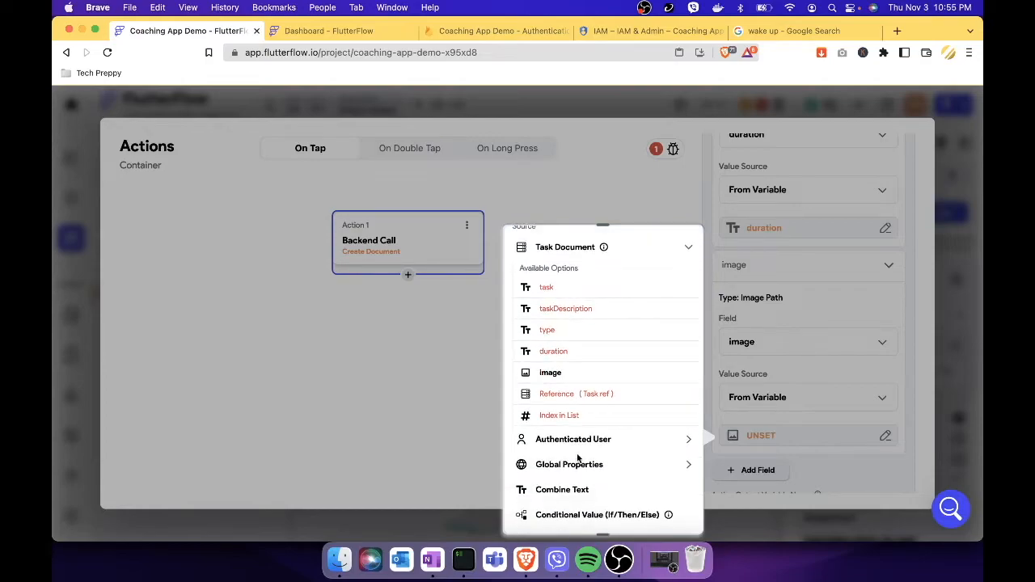
scroll(578, 459, up, 1)
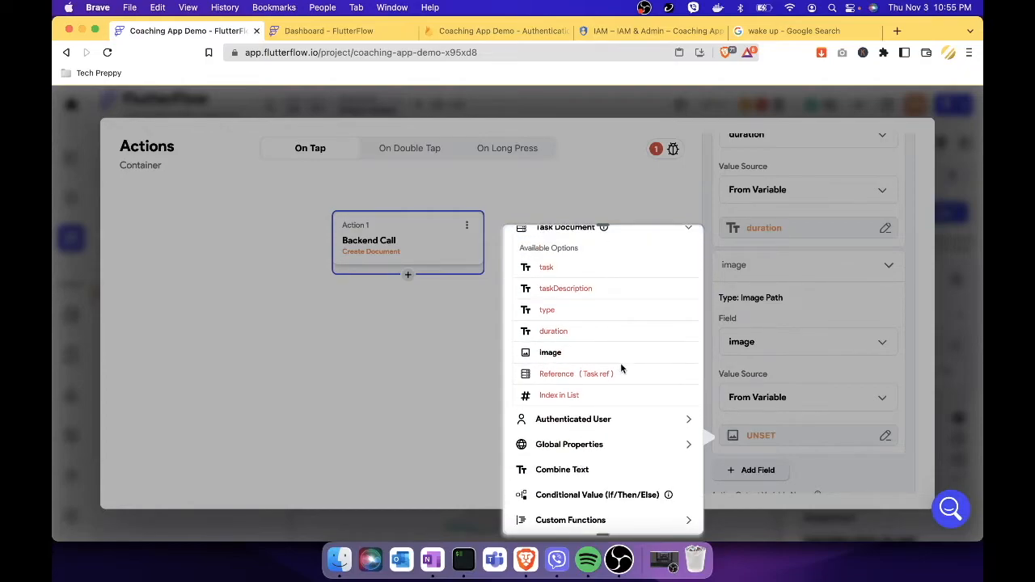
click(558, 357)
scroll(819, 418, down, 1)
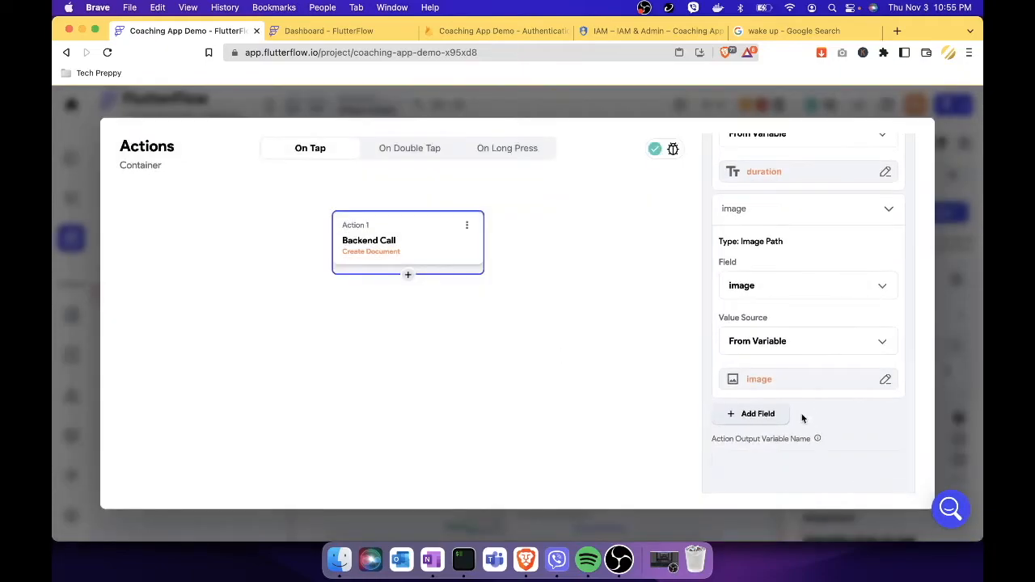
click(757, 414)
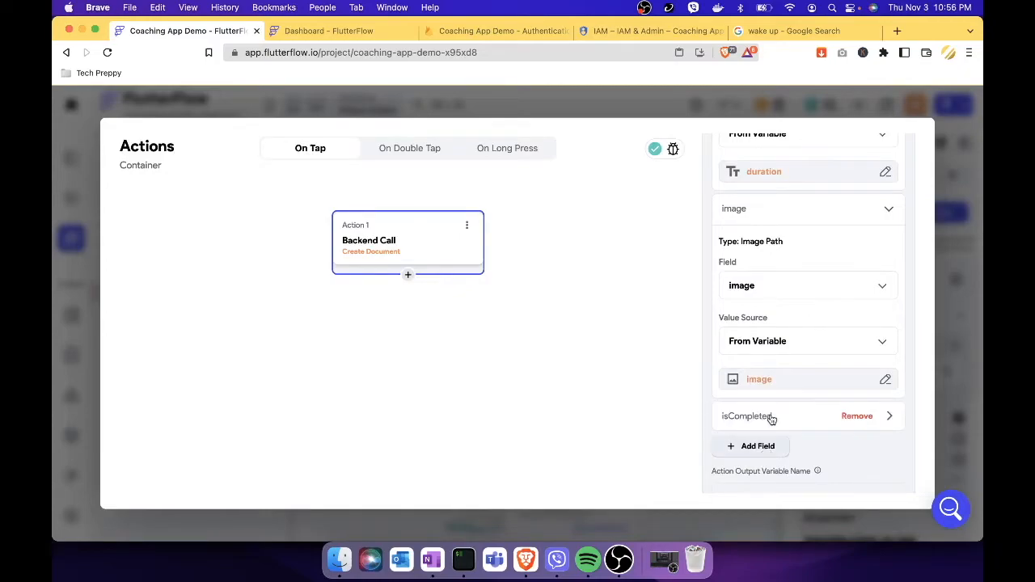
click(870, 418)
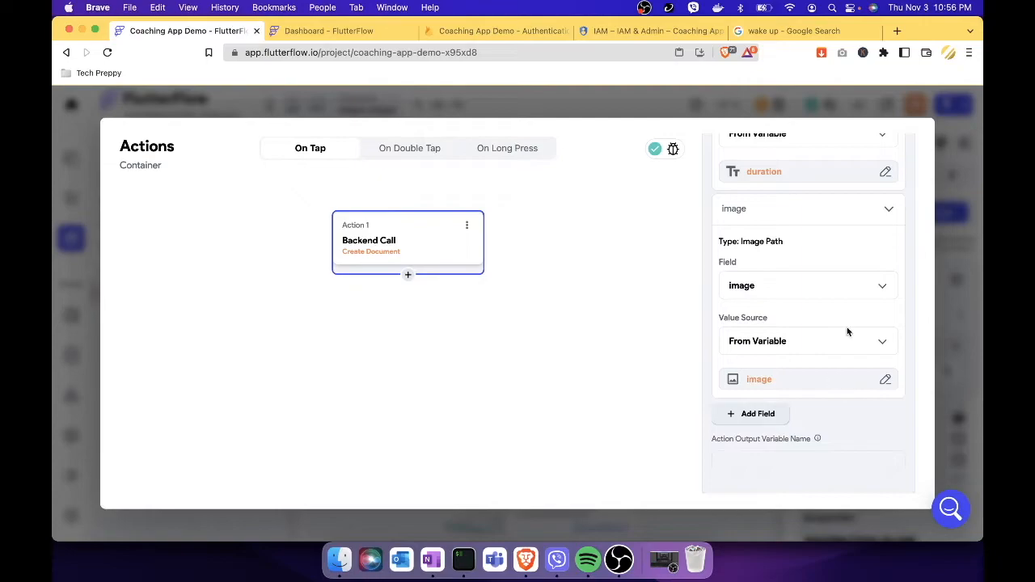
scroll(856, 304, up, 5)
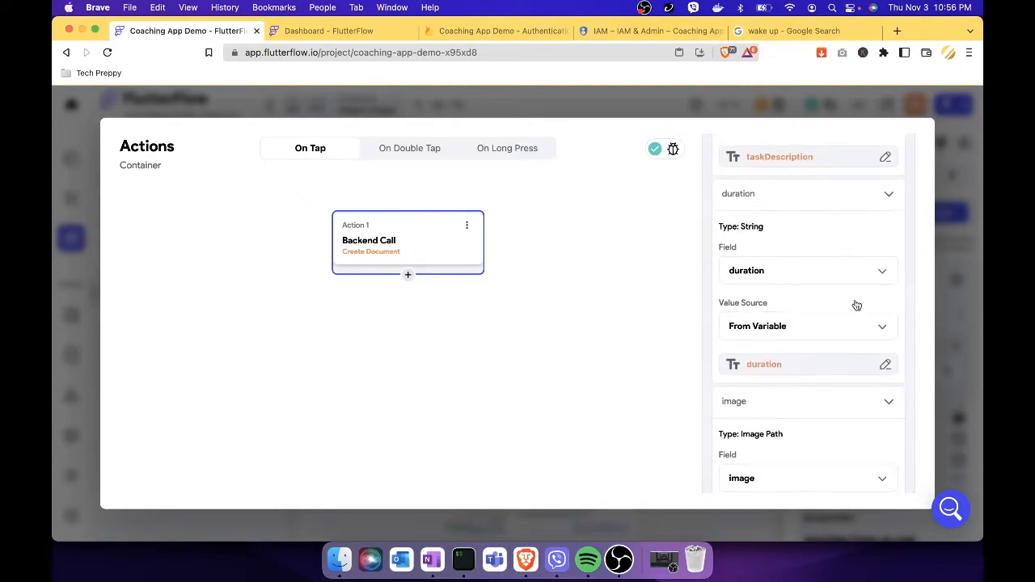
scroll(856, 304, down, 5)
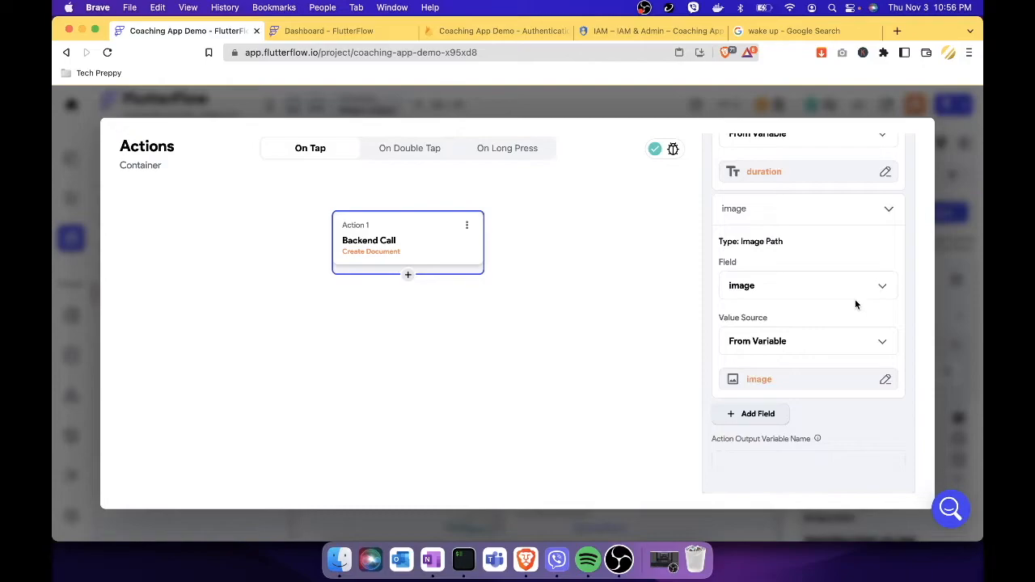
scroll(848, 326, up, 5)
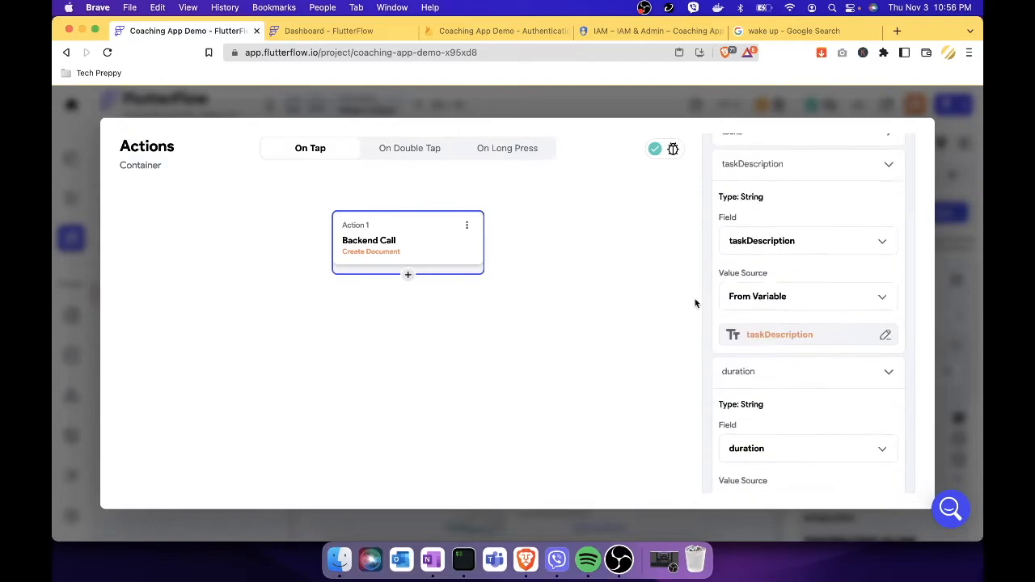
scroll(784, 354, down, 2)
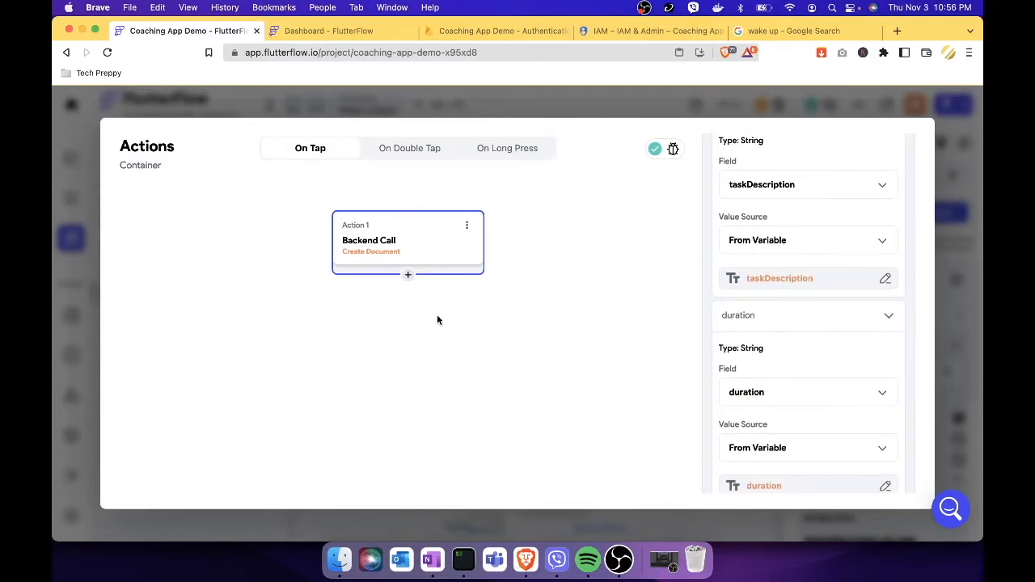
Add a Navigate Back action after the Create Document call in the task container's On Tap flow and close the action editor
click(408, 276)
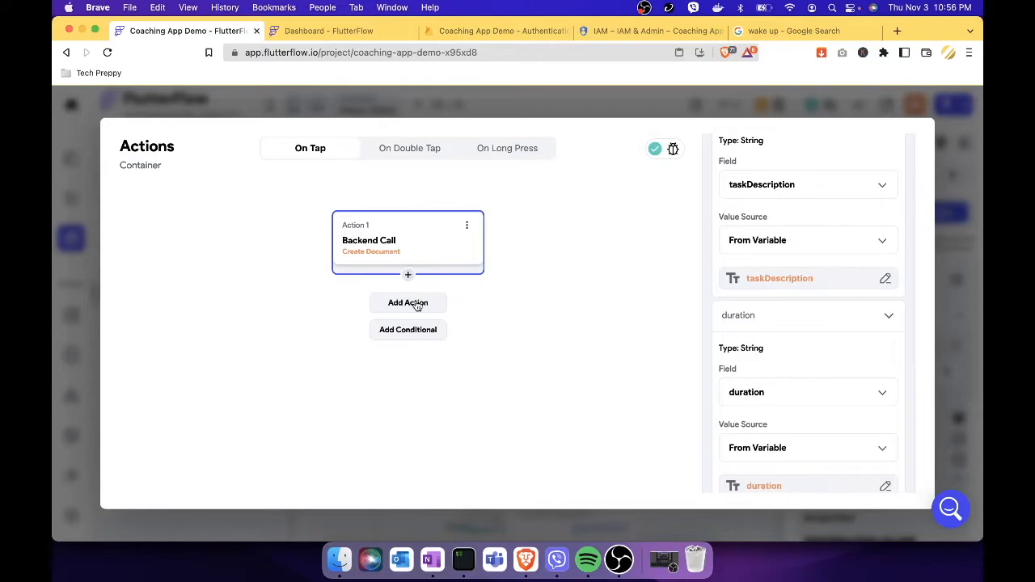
click(416, 304)
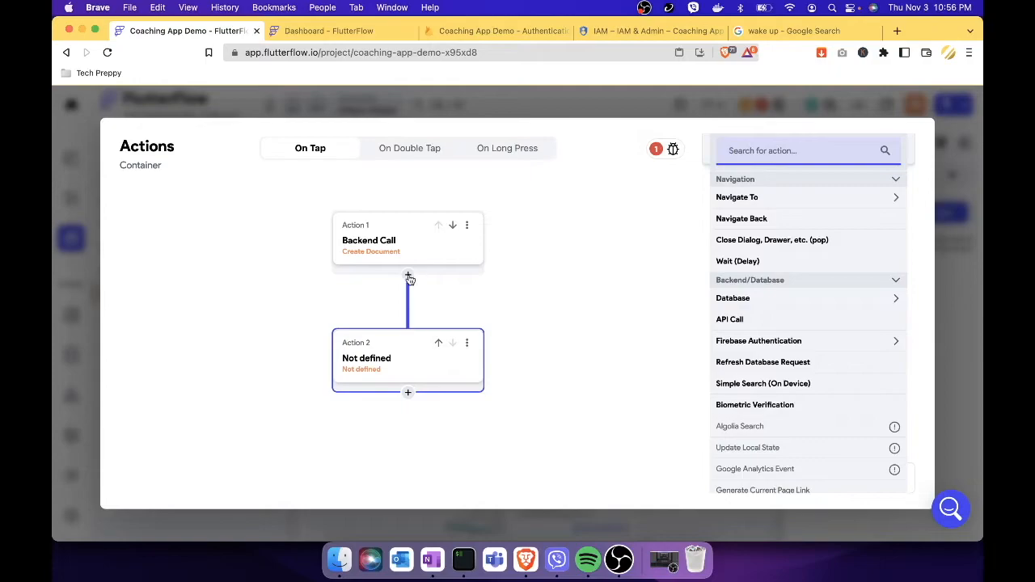
click(423, 357)
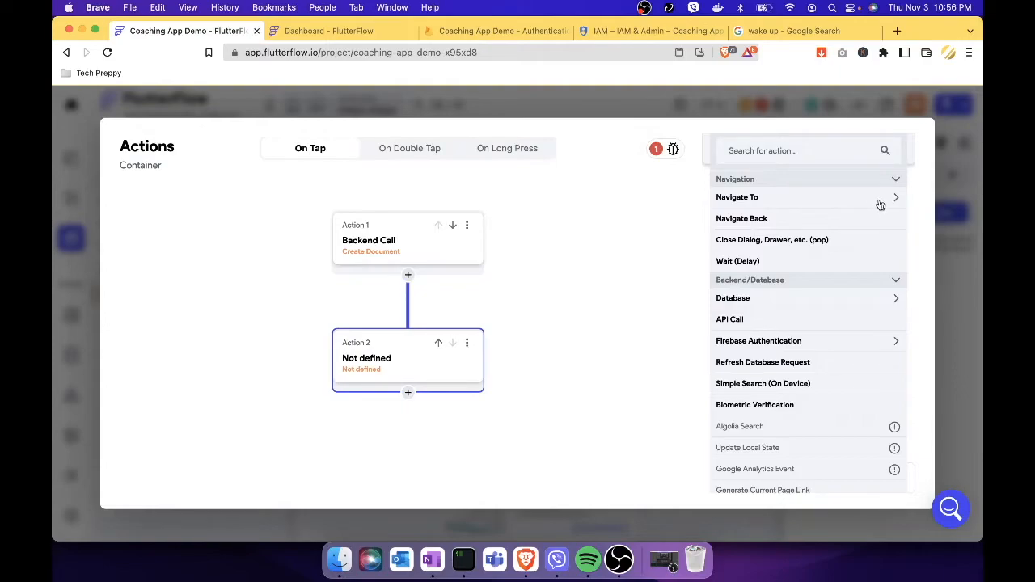
click(786, 220)
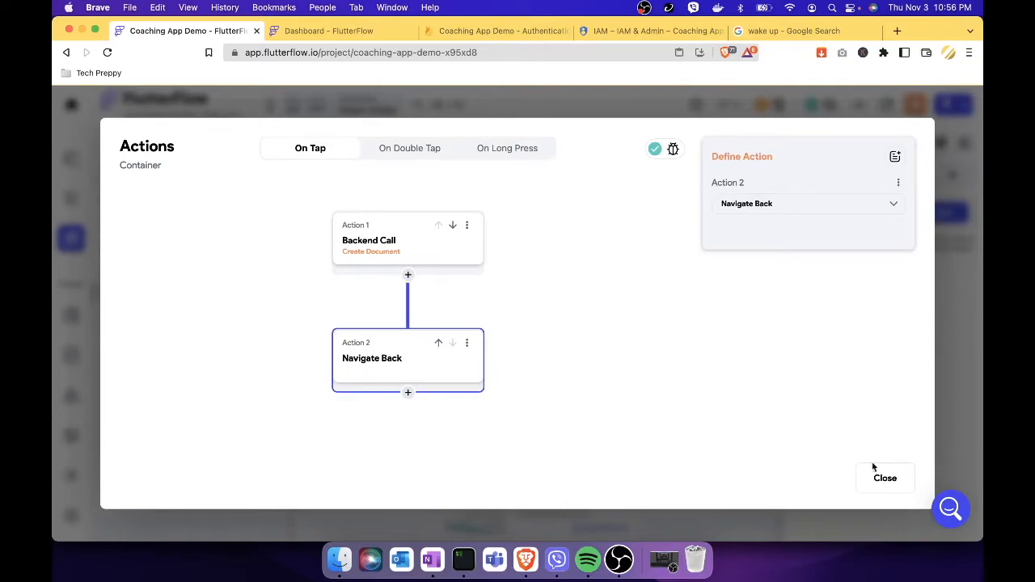
click(884, 478)
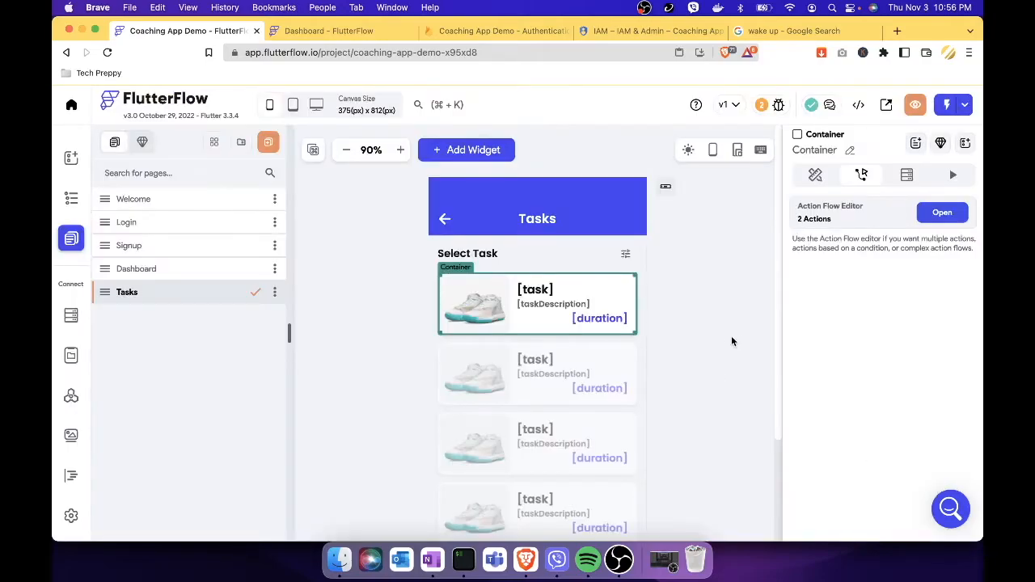
click(734, 338)
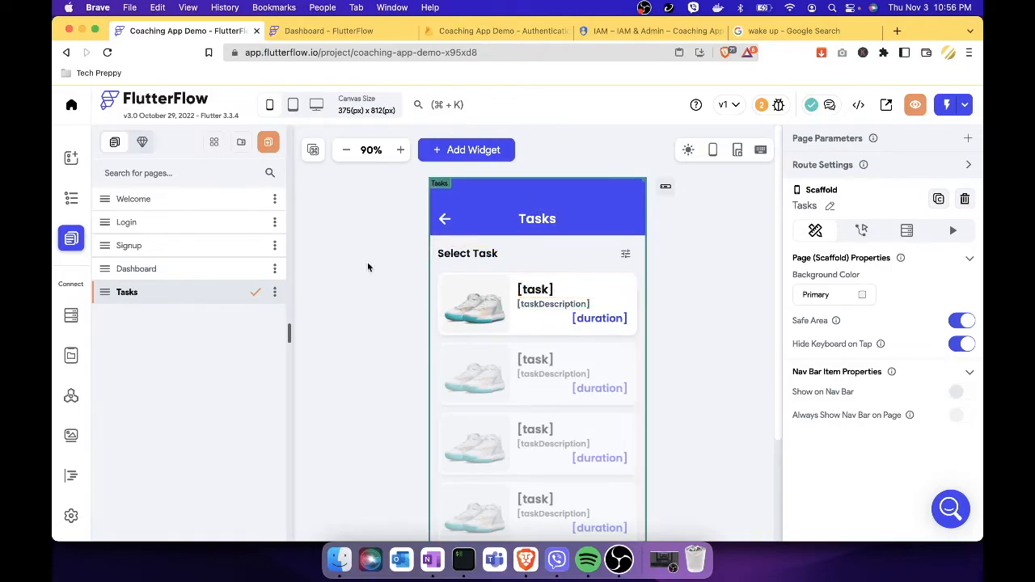
On the Dashboard page, start a new backend query for the ListView in the To Do section
click(186, 270)
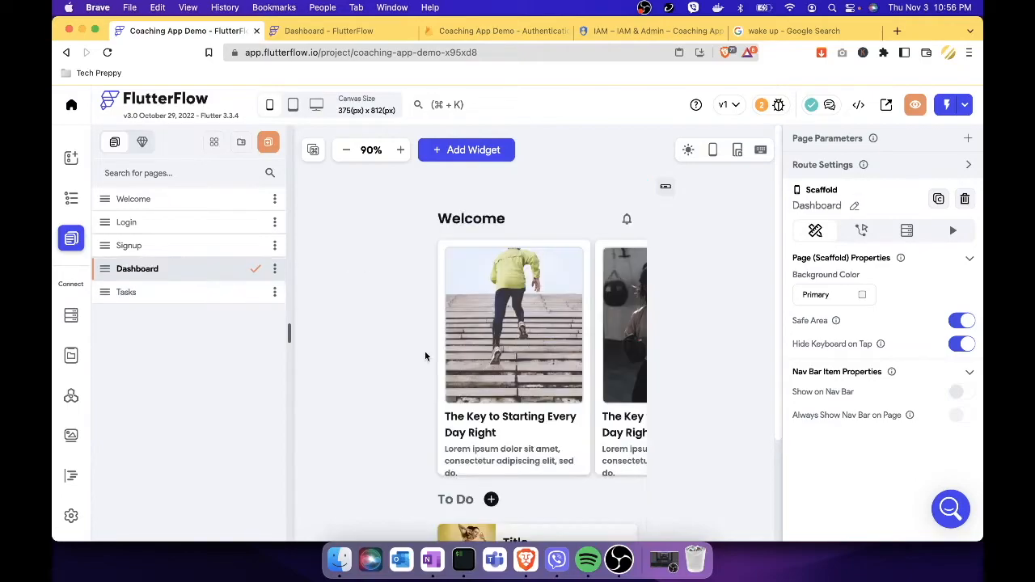
scroll(668, 379, down, 3)
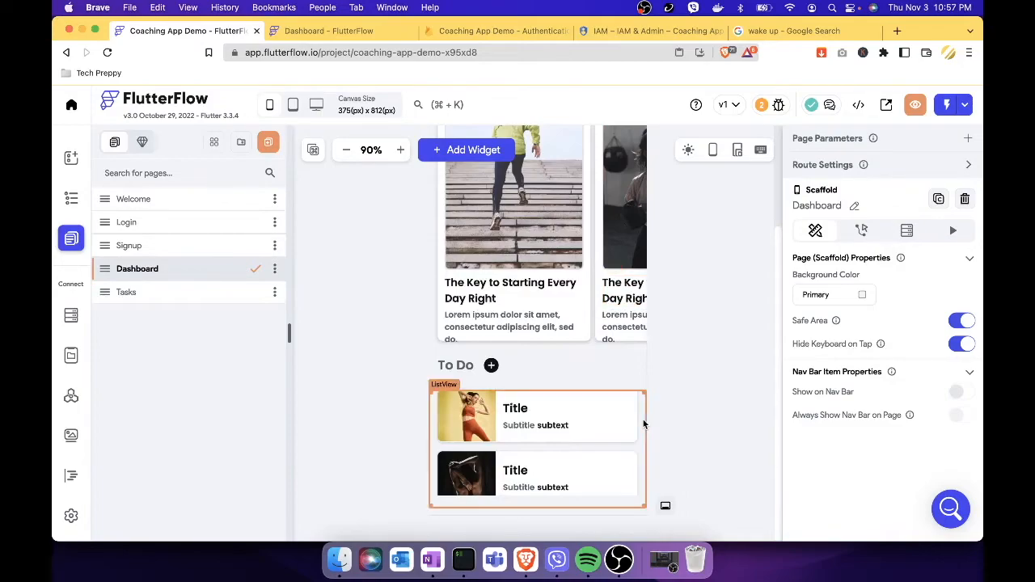
click(643, 424)
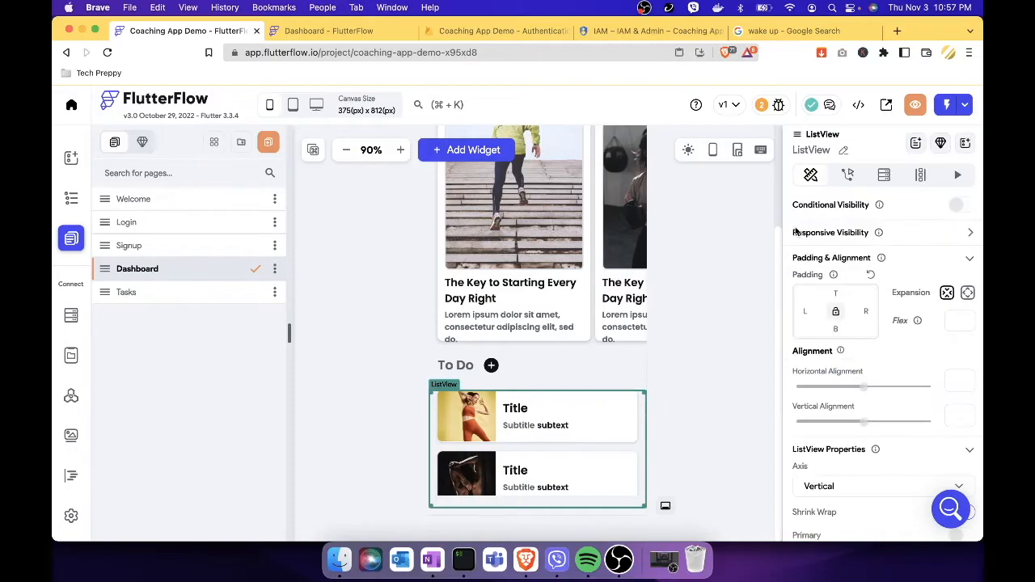
click(885, 176)
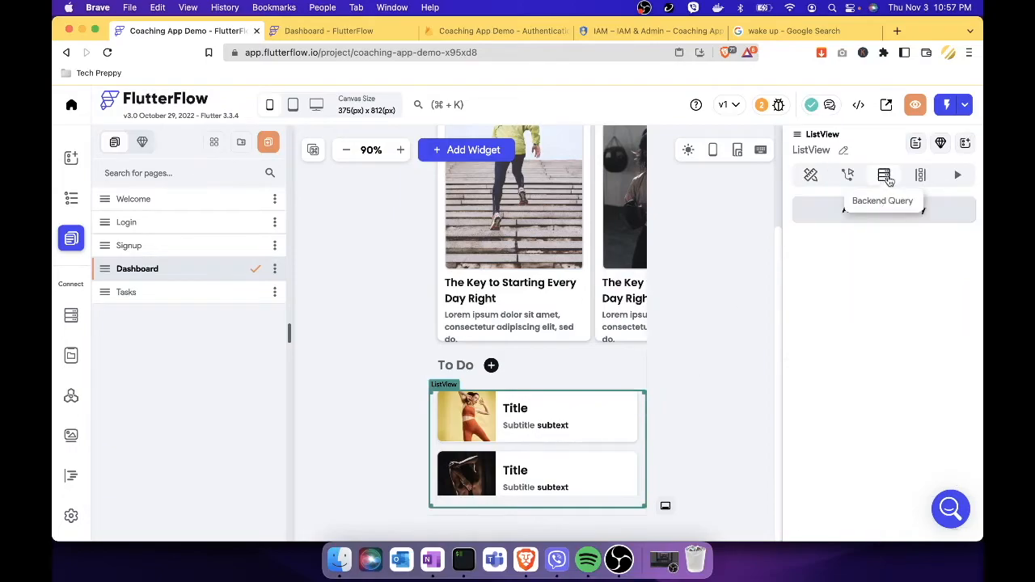
click(847, 213)
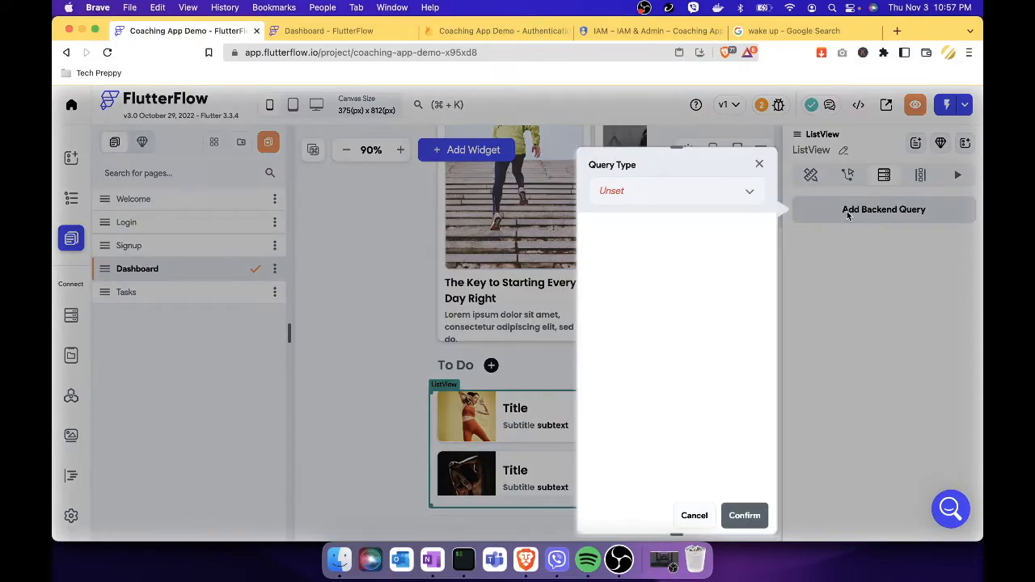
Make it a Query Collection on User_Tasks returning a List of Documents, and confirm generating the list's children dynamically
click(750, 194)
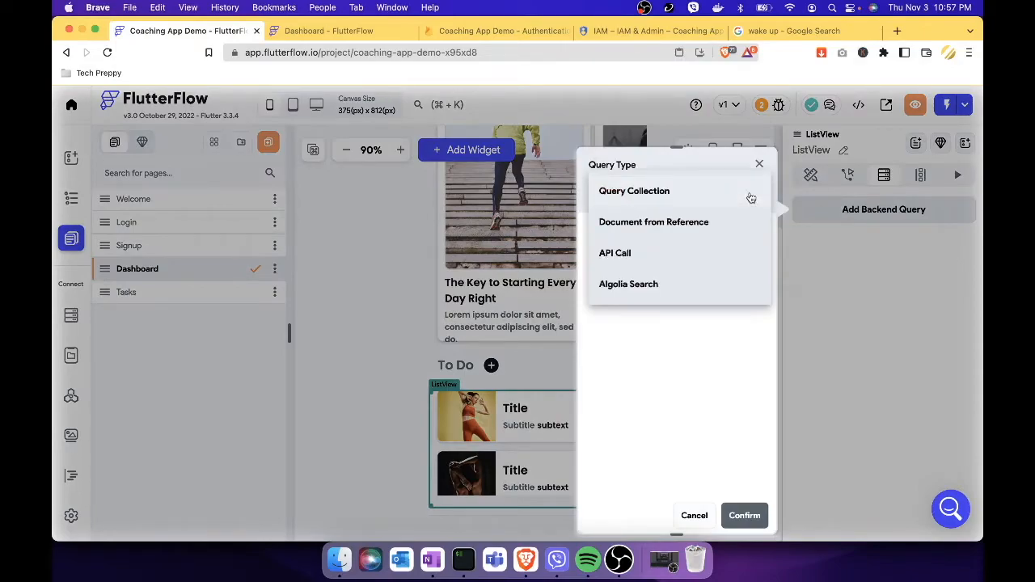
click(675, 191)
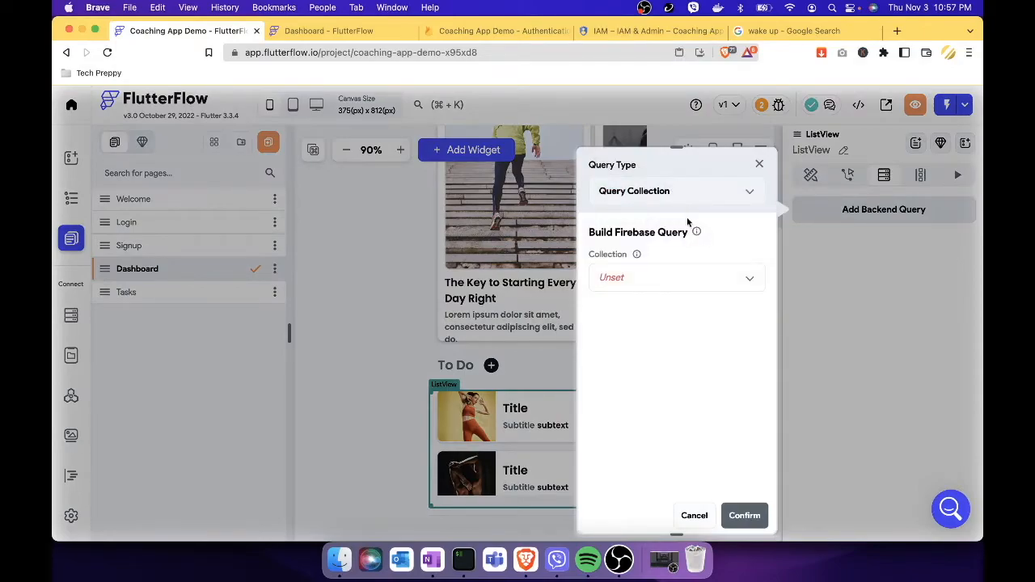
click(683, 280)
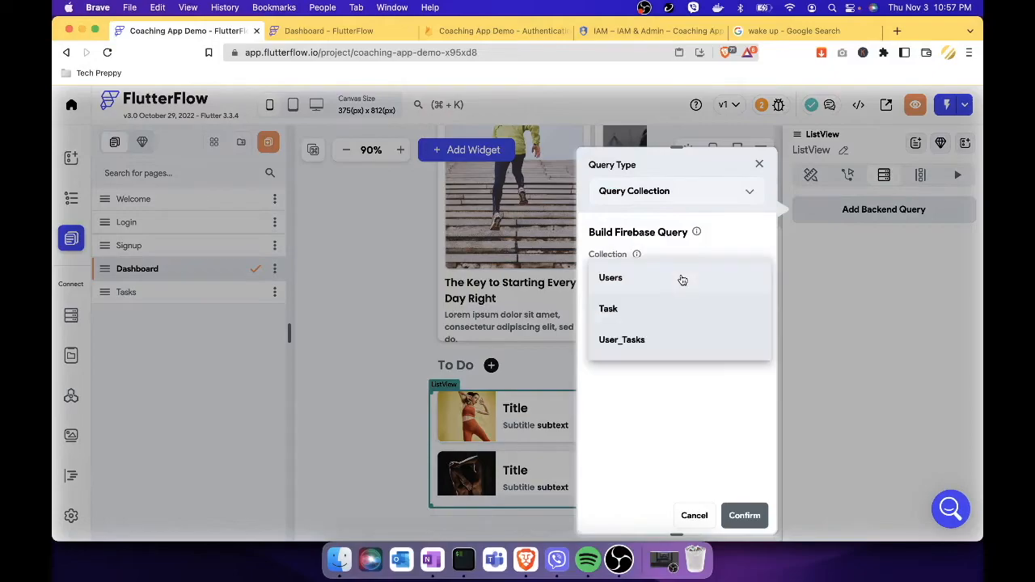
click(632, 343)
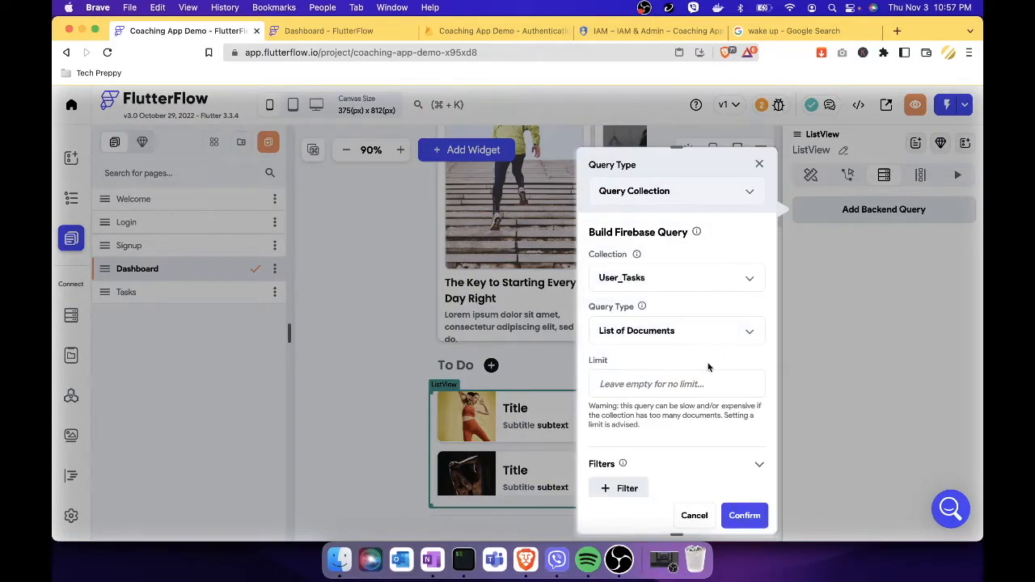
scroll(728, 473, down, 1)
scroll(728, 473, down, 1)
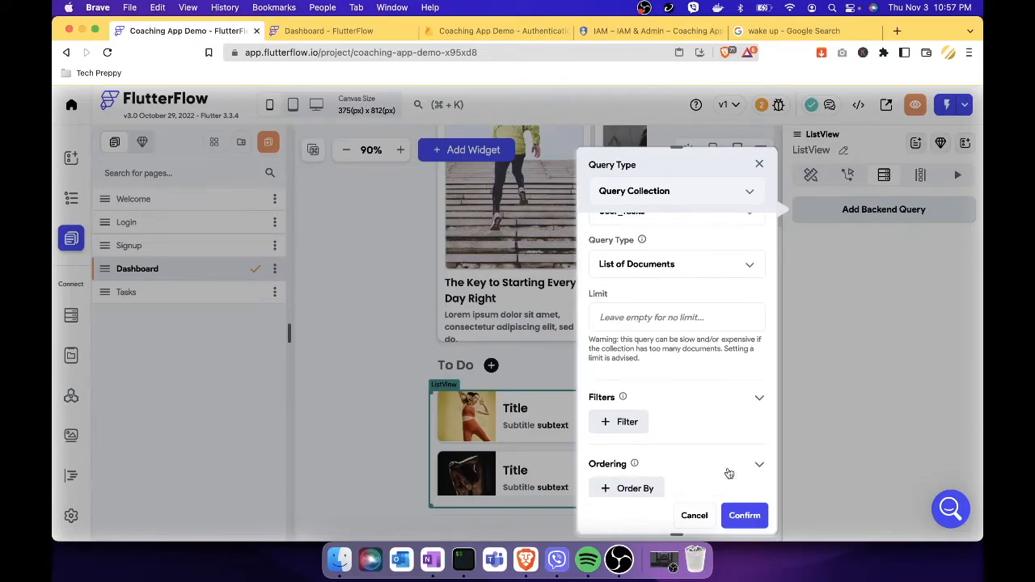
click(743, 518)
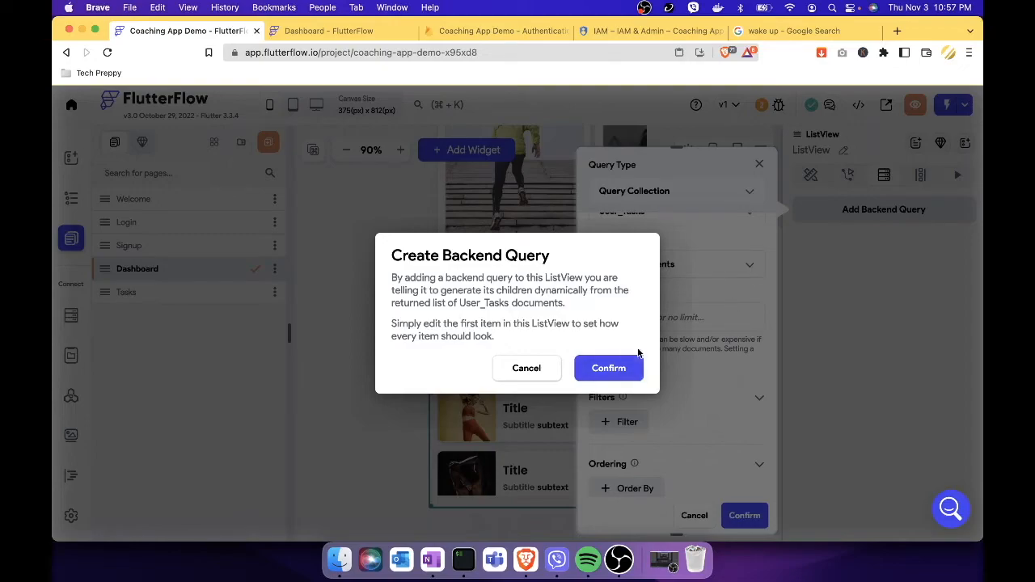
click(623, 368)
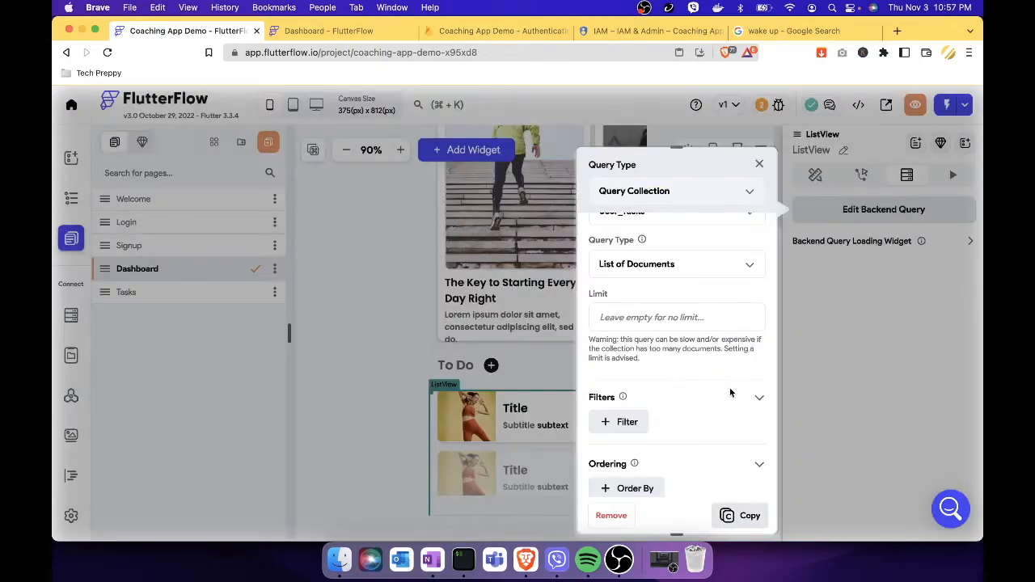
click(760, 164)
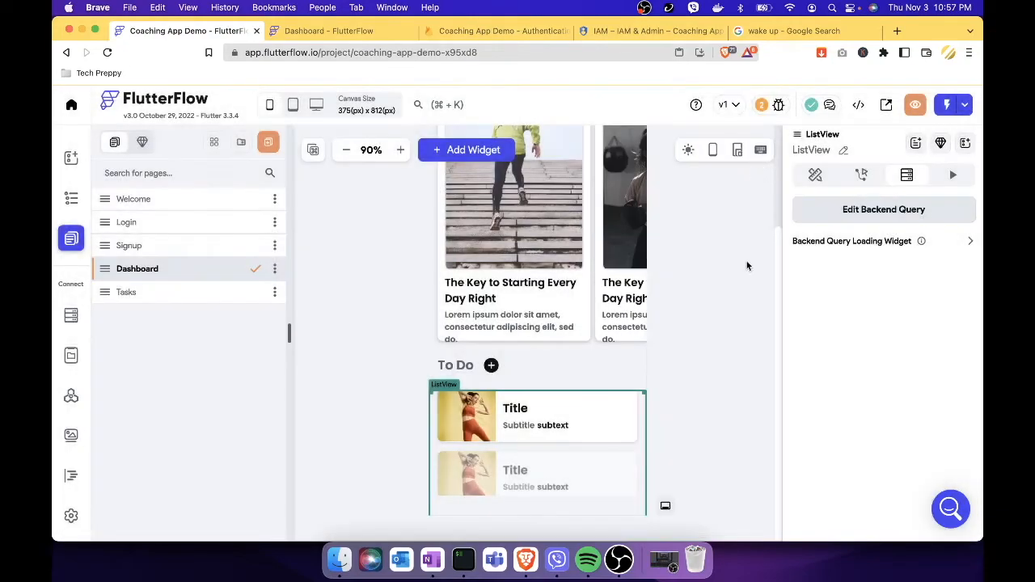
Set the image path of the first To Do item from a variable, using image from the User_Tasks Document
click(475, 417)
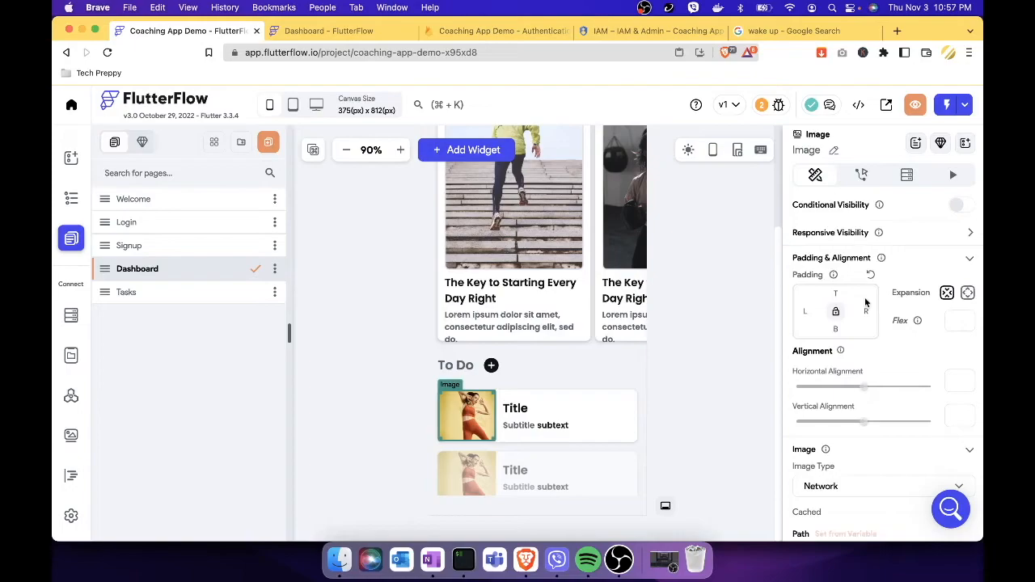
scroll(864, 297, down, 4)
click(845, 398)
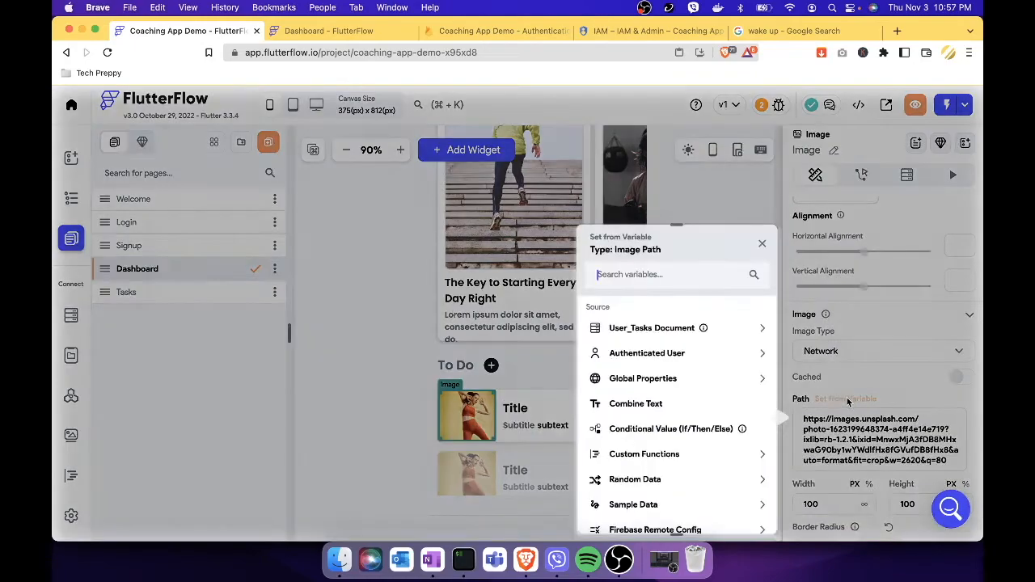
click(744, 333)
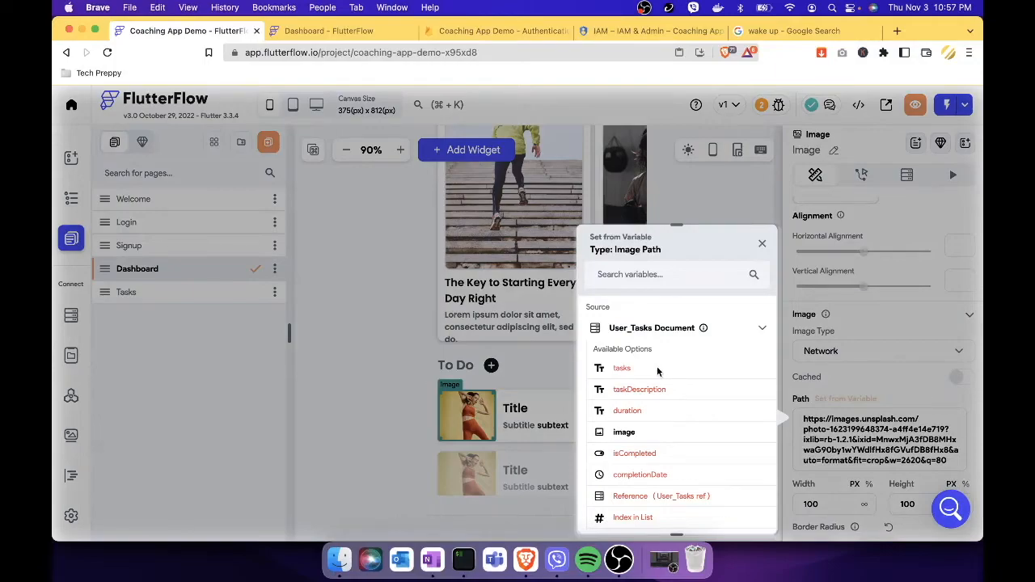
click(630, 434)
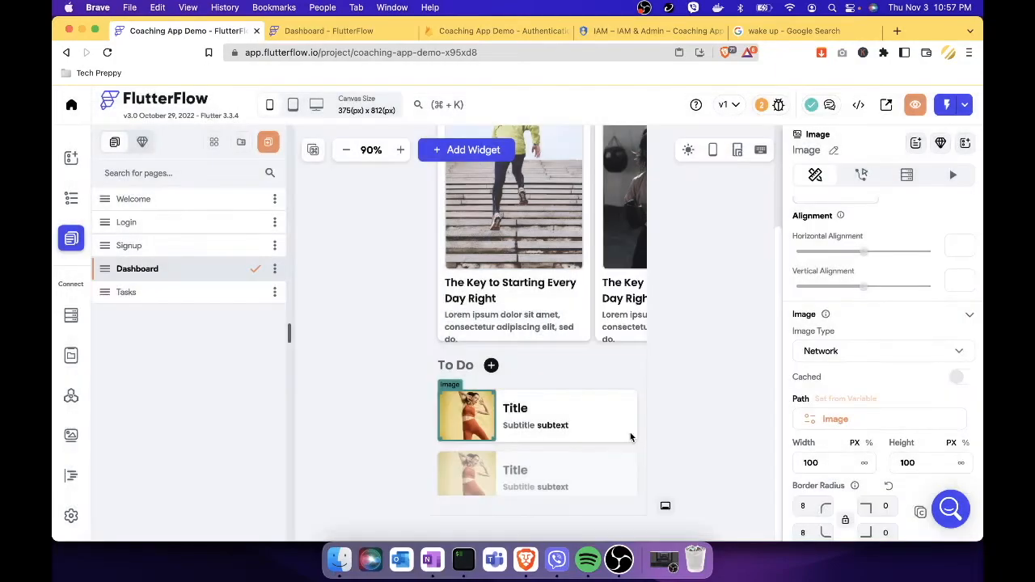
Set the To Do item's Title text from a variable, using tasks from the User_Tasks Document
click(523, 410)
scroll(857, 388, up, 3)
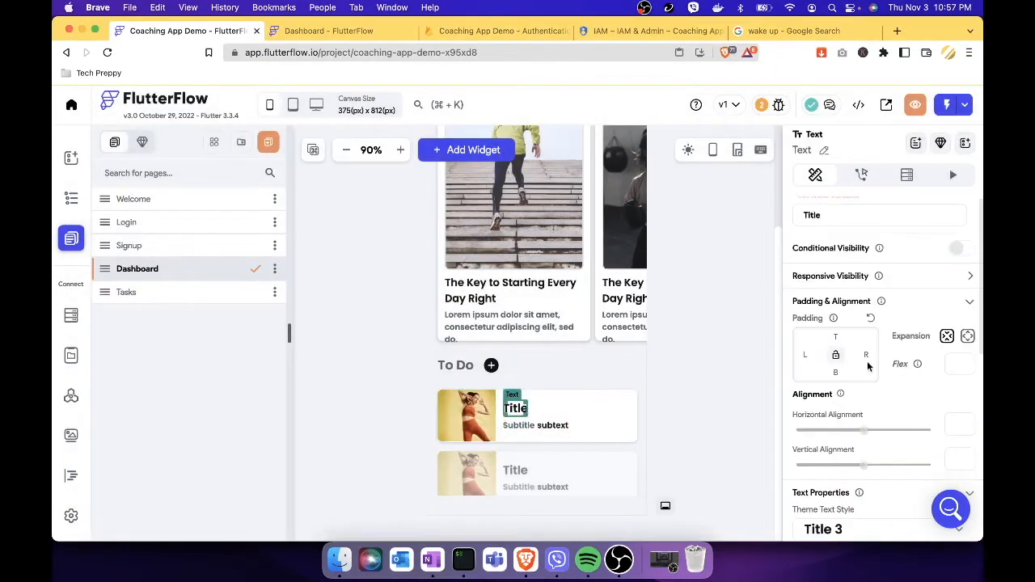
scroll(869, 405, down, 3)
scroll(872, 405, up, 3)
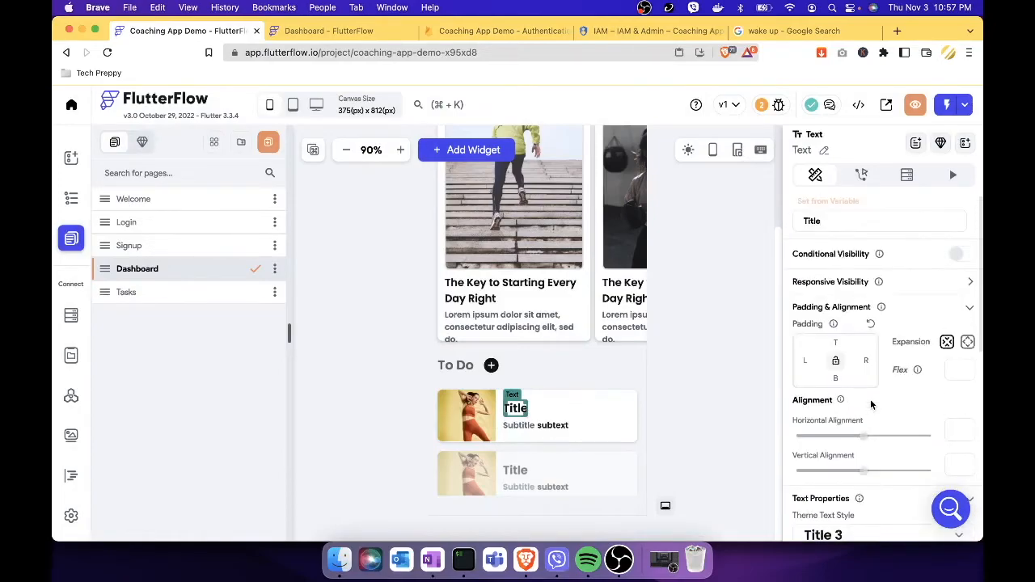
click(843, 202)
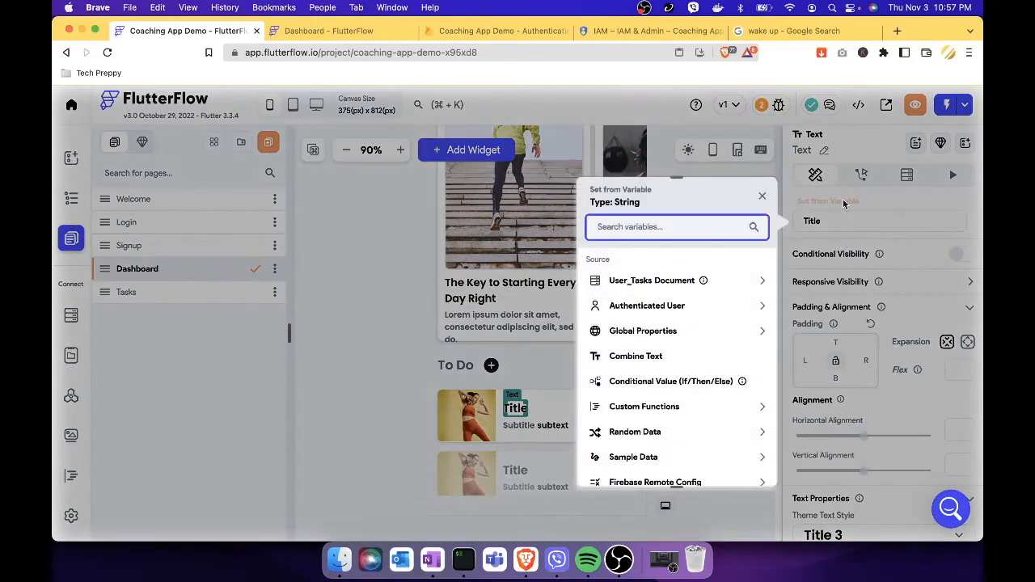
click(725, 287)
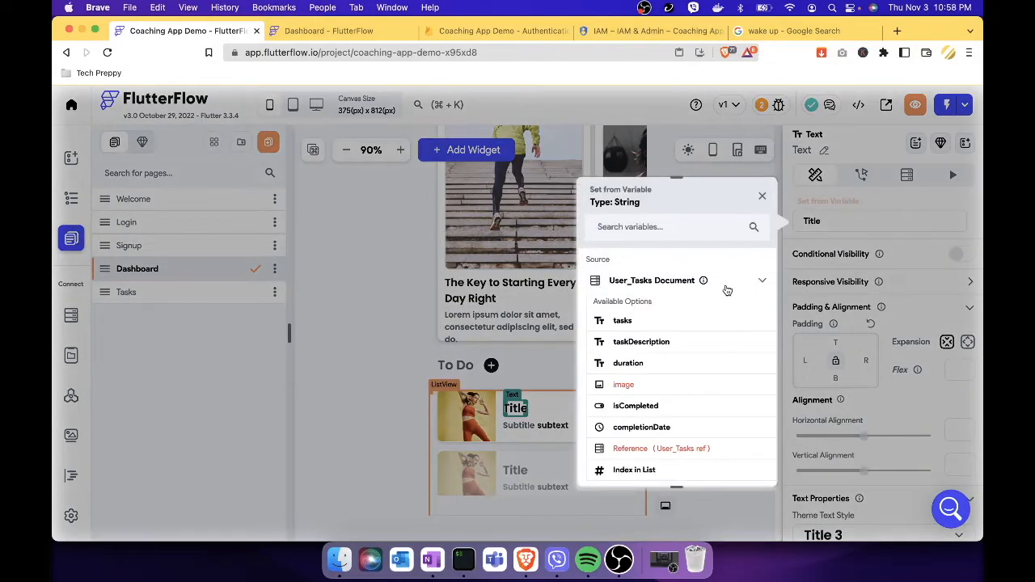
click(629, 325)
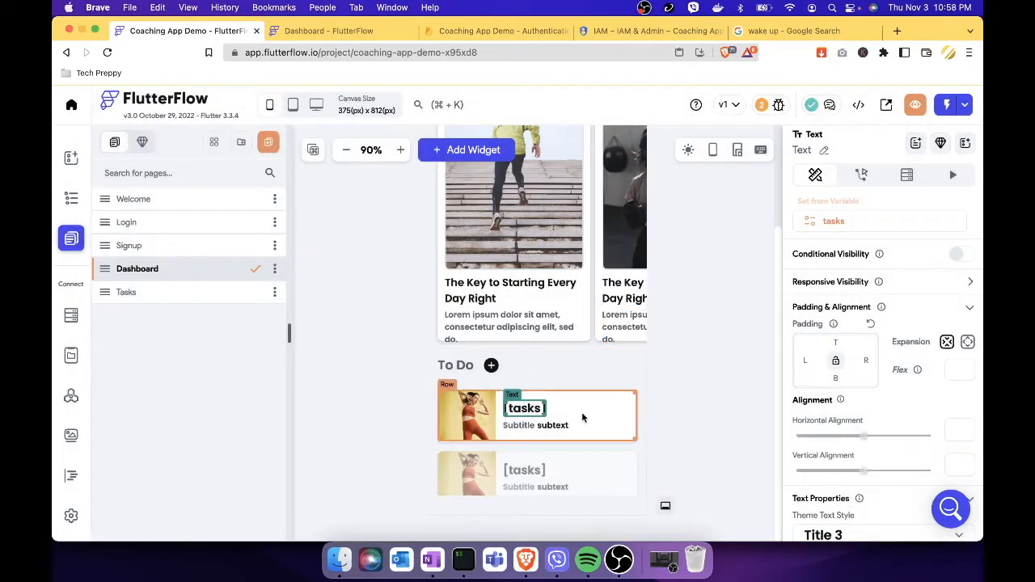
Set the To Do item's Subtitle text from a variable, using taskDescription from the User_Tasks Document
click(518, 427)
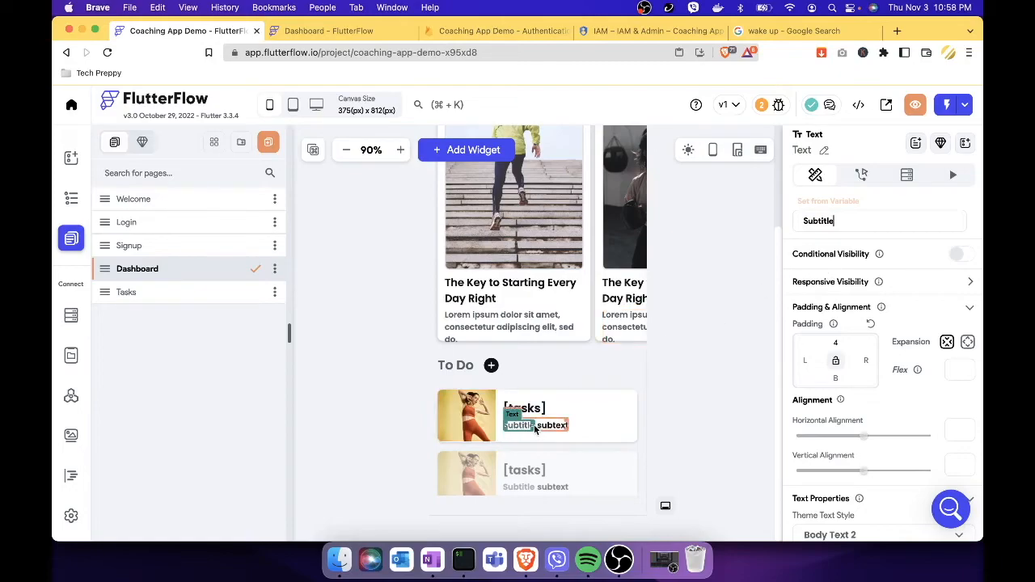
click(841, 202)
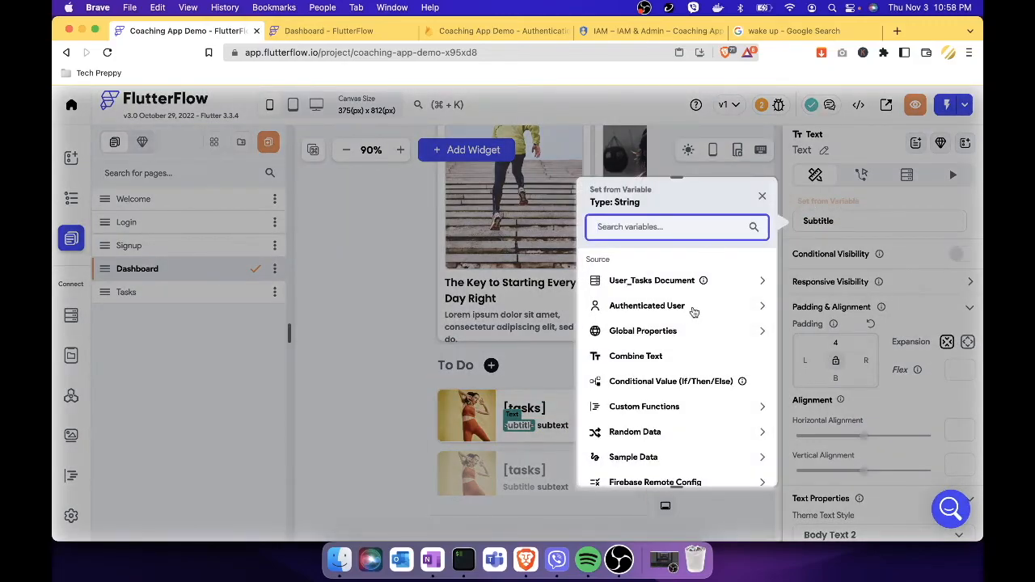
click(748, 283)
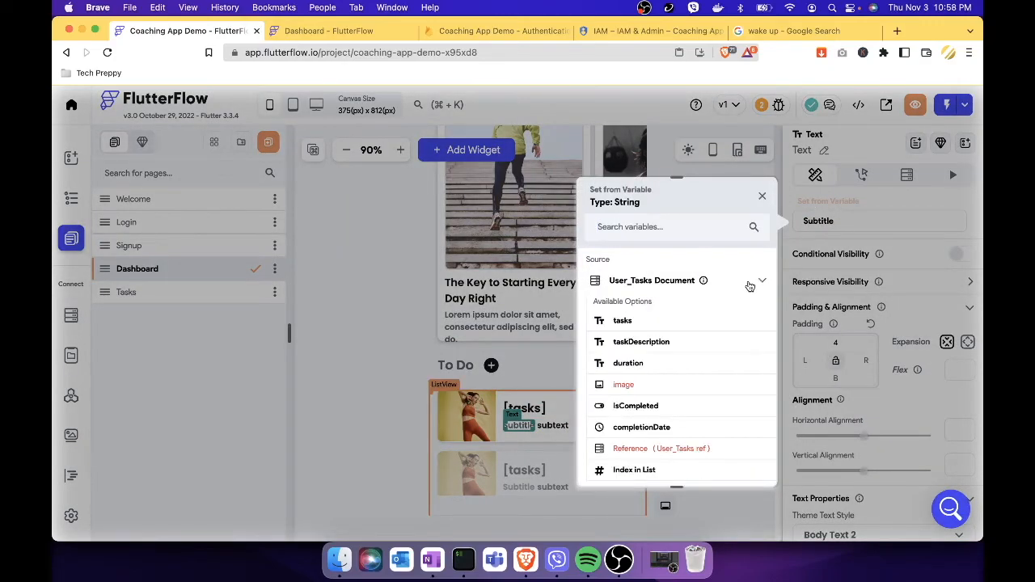
click(661, 344)
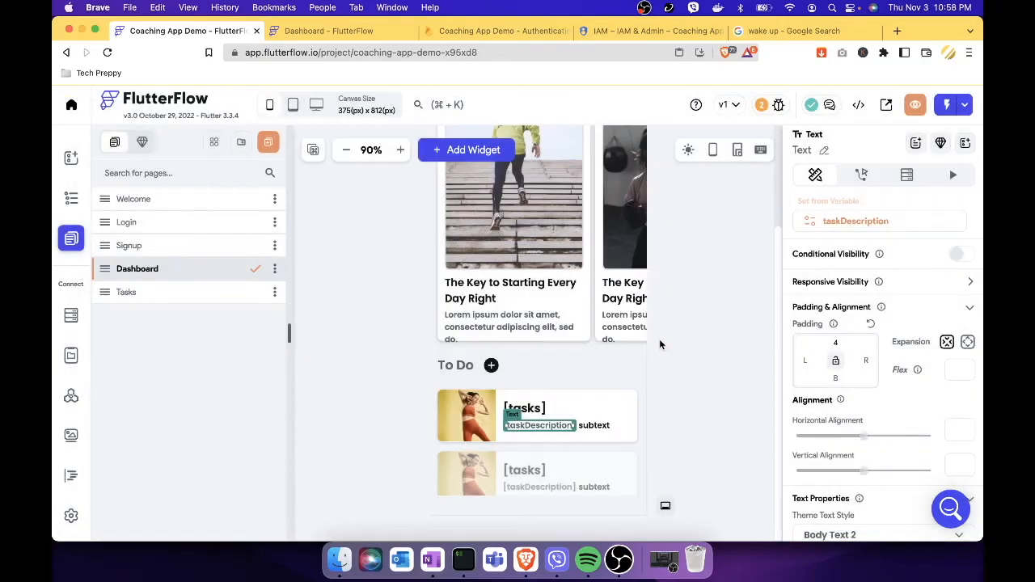
Set the subtext beside the first To Do item's description from a variable, using duration from the User_Tasks Document
click(595, 425)
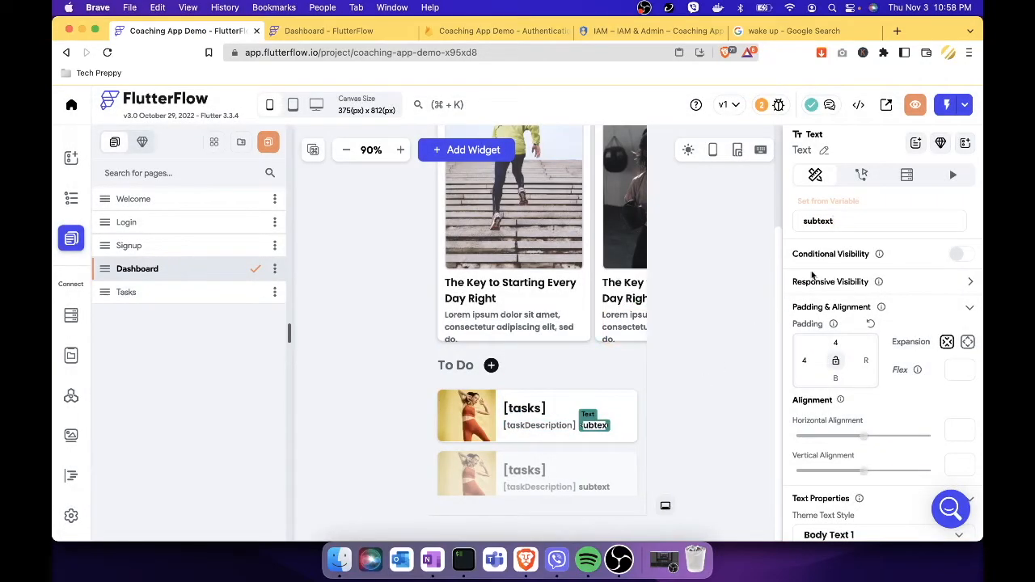
click(852, 203)
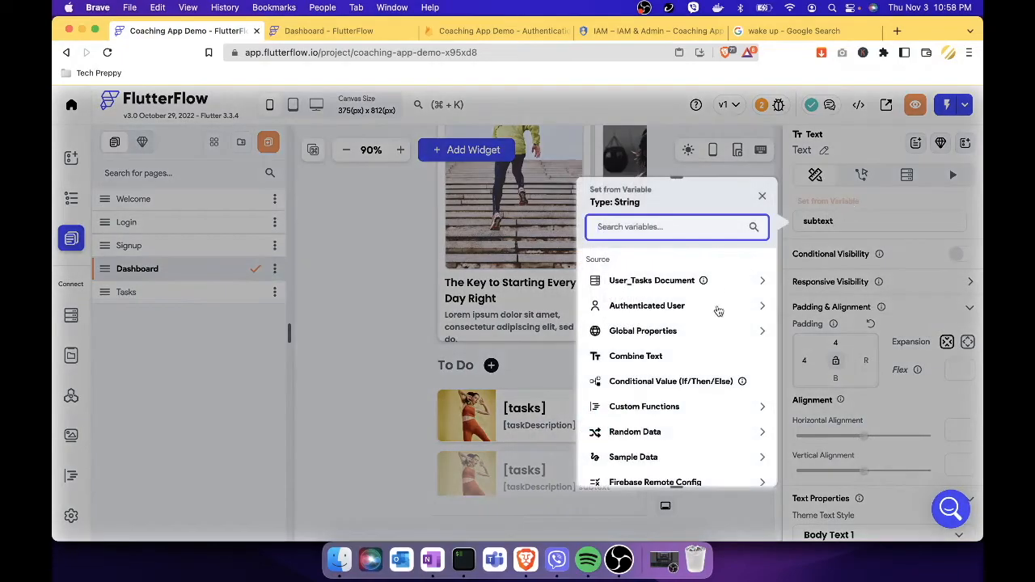
click(751, 280)
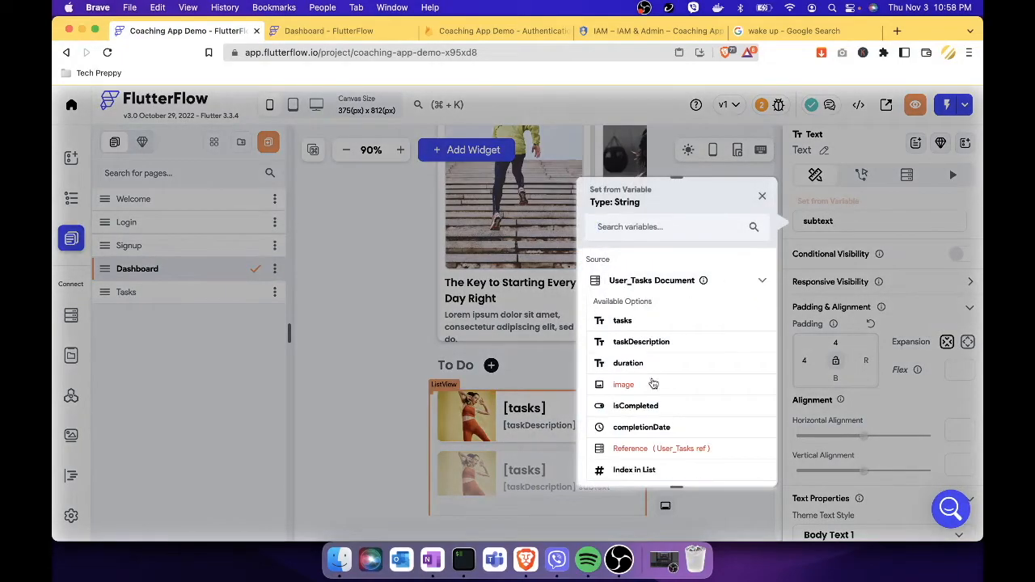
scroll(649, 392, down, 1)
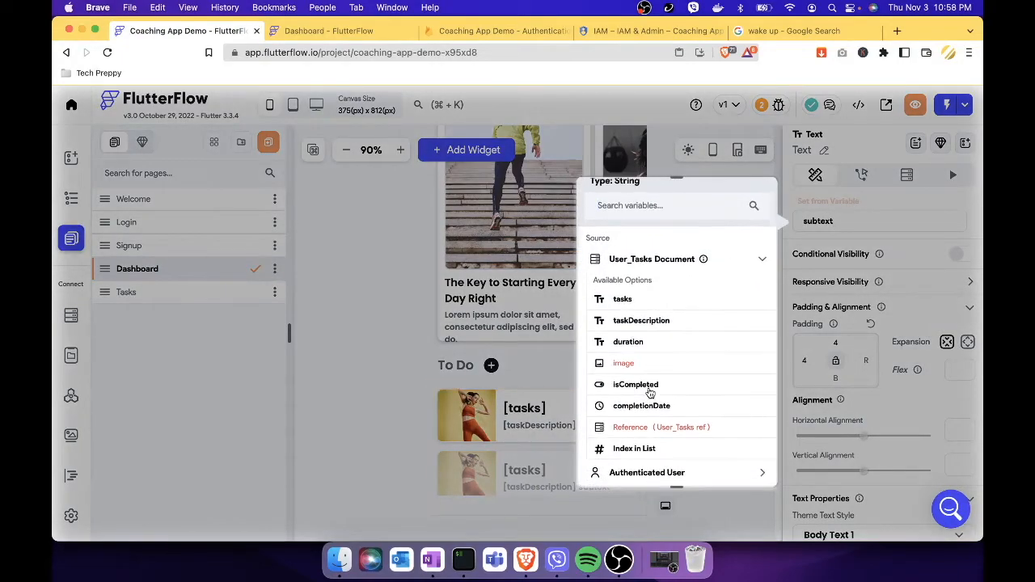
click(679, 344)
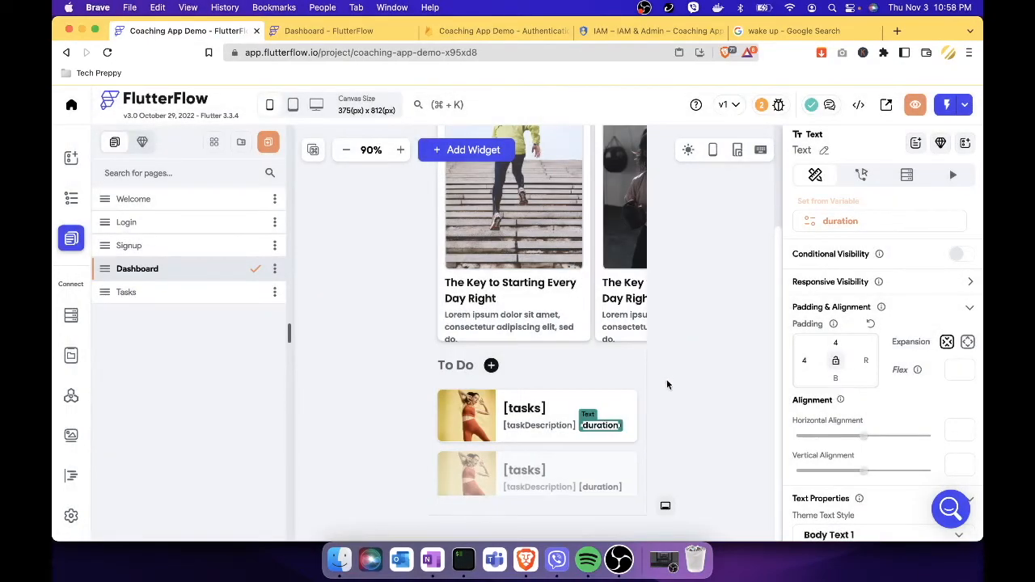
click(721, 389)
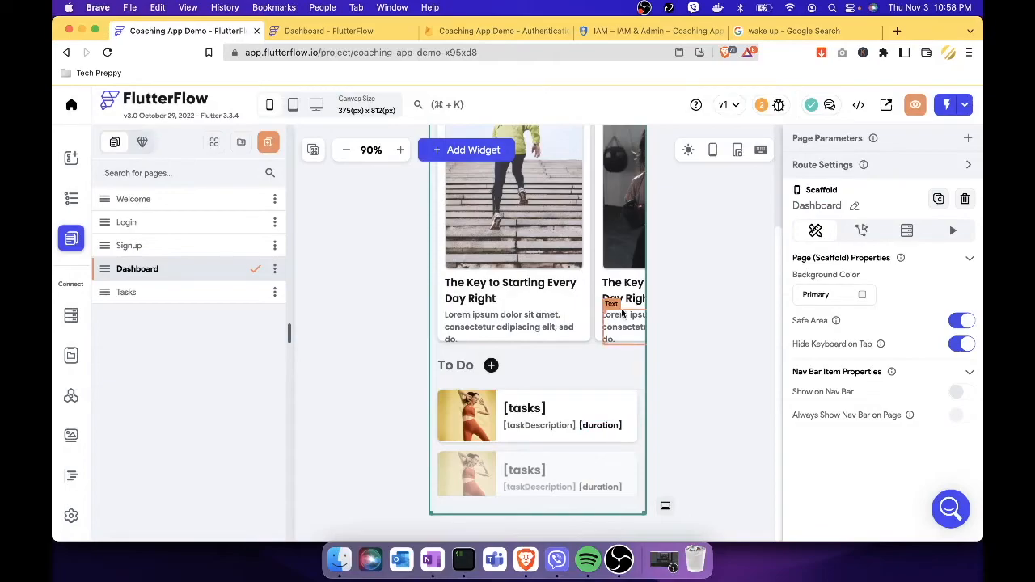
Run the app in a browser preview and add the Meditate task to the Dashboard's To Do list through the Tasks page
click(965, 107)
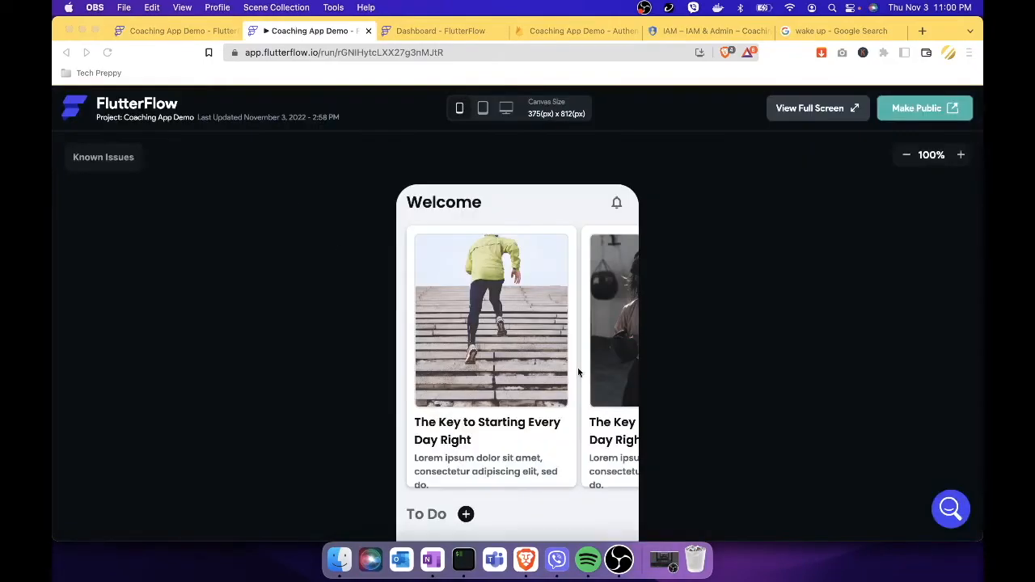
click(906, 161)
click(906, 158)
click(906, 158)
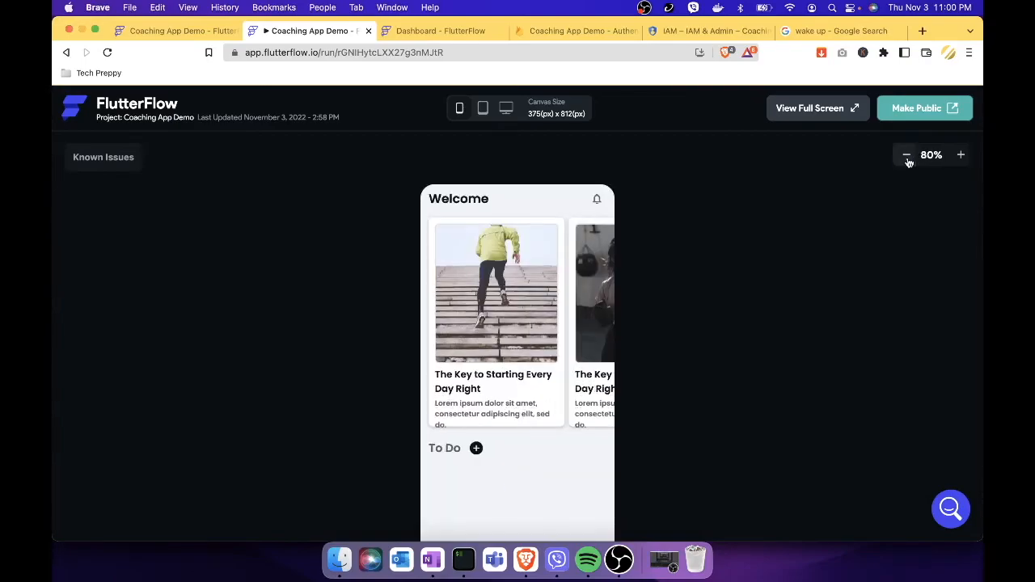
click(906, 158)
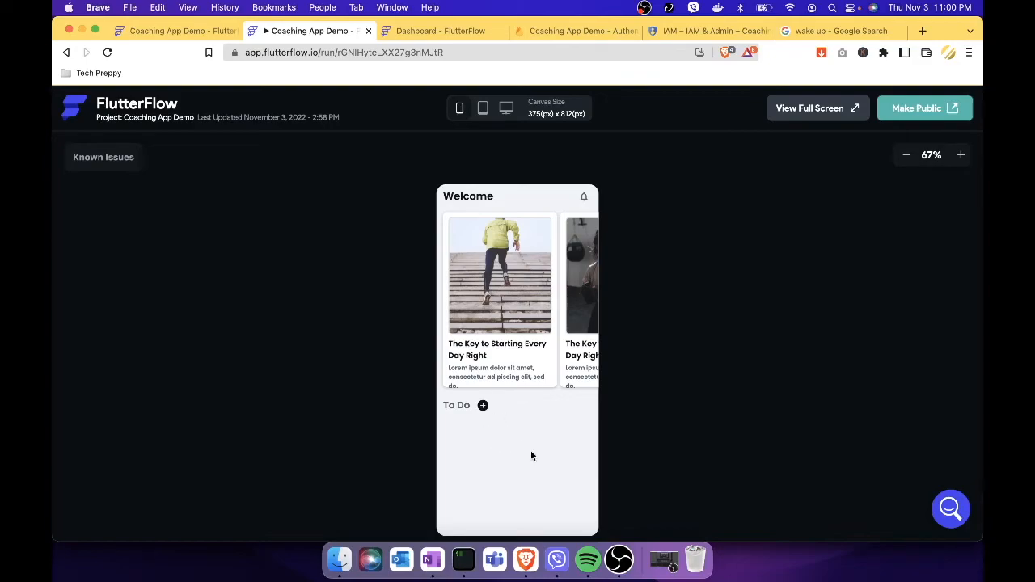
click(482, 406)
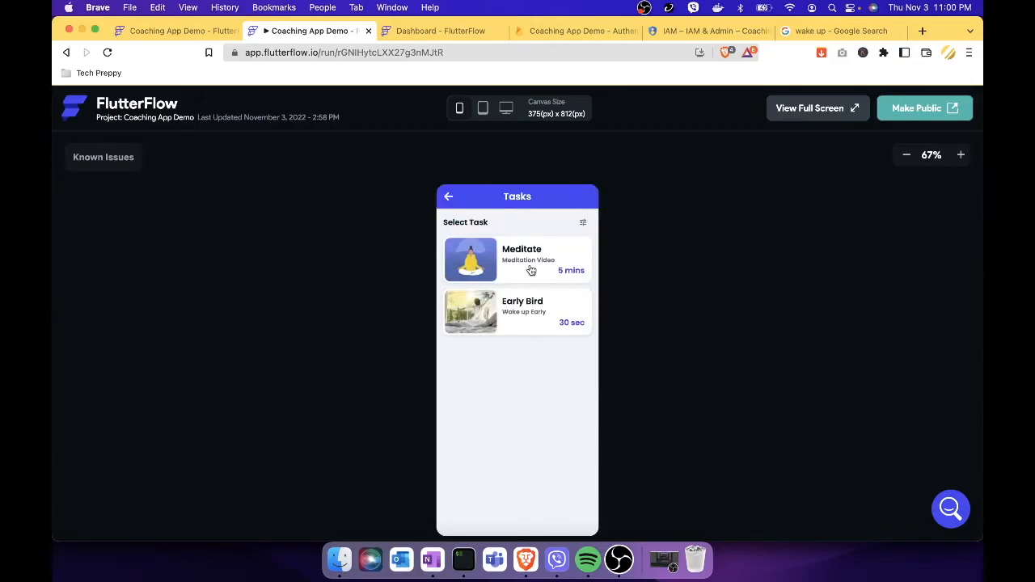
click(569, 267)
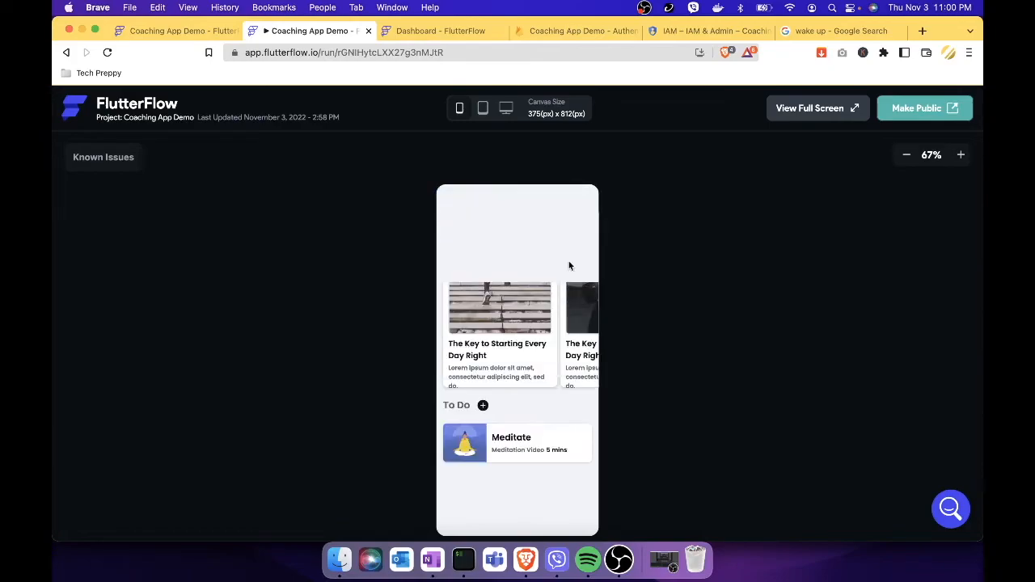